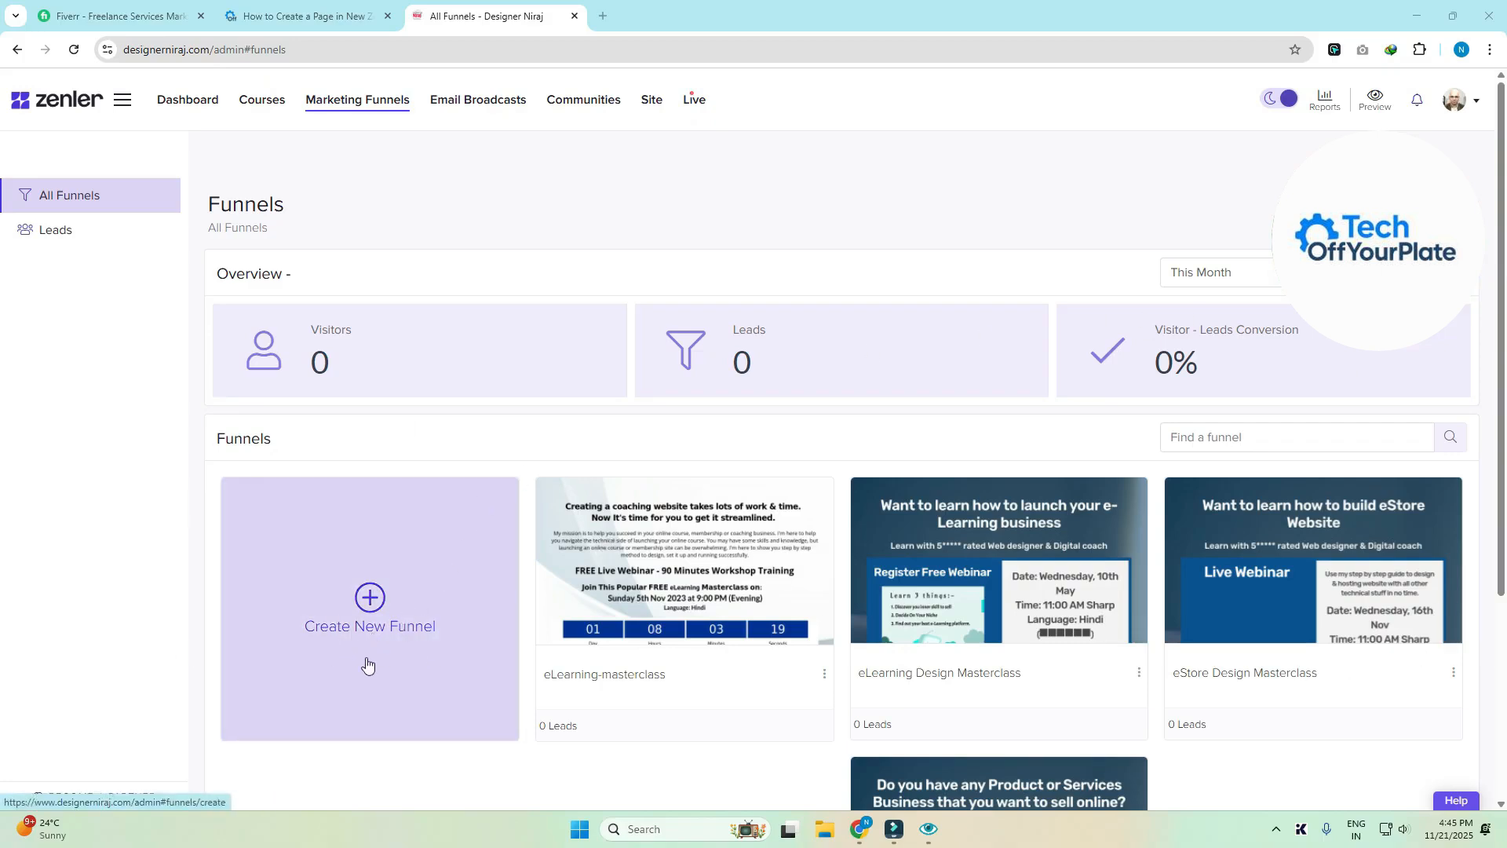
- Start a new funnel and choose the Lead Magnet funnel type
click(368, 620)
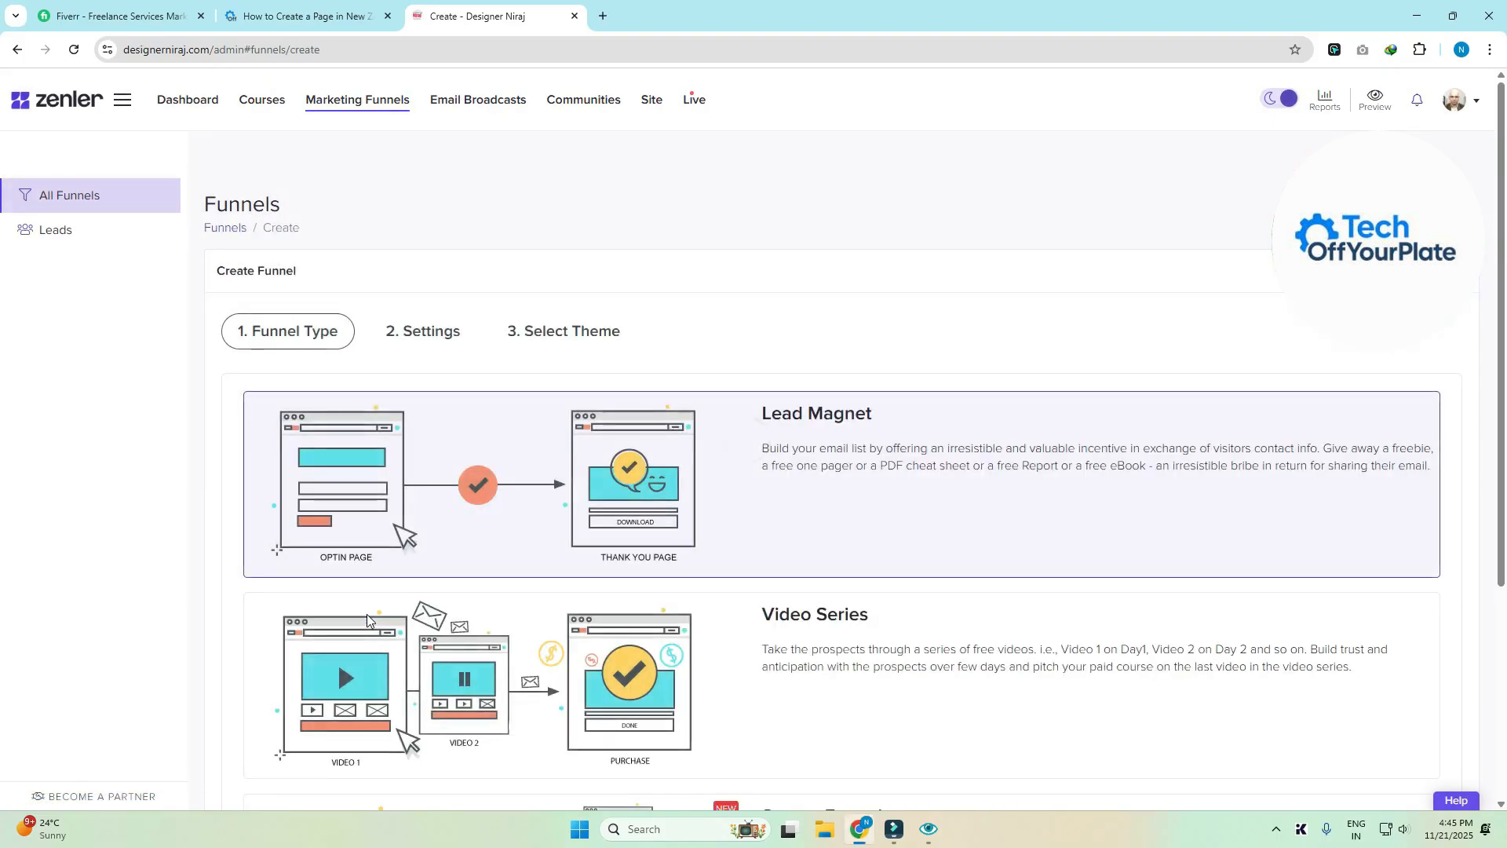
scroll(1120, 548, down, 2)
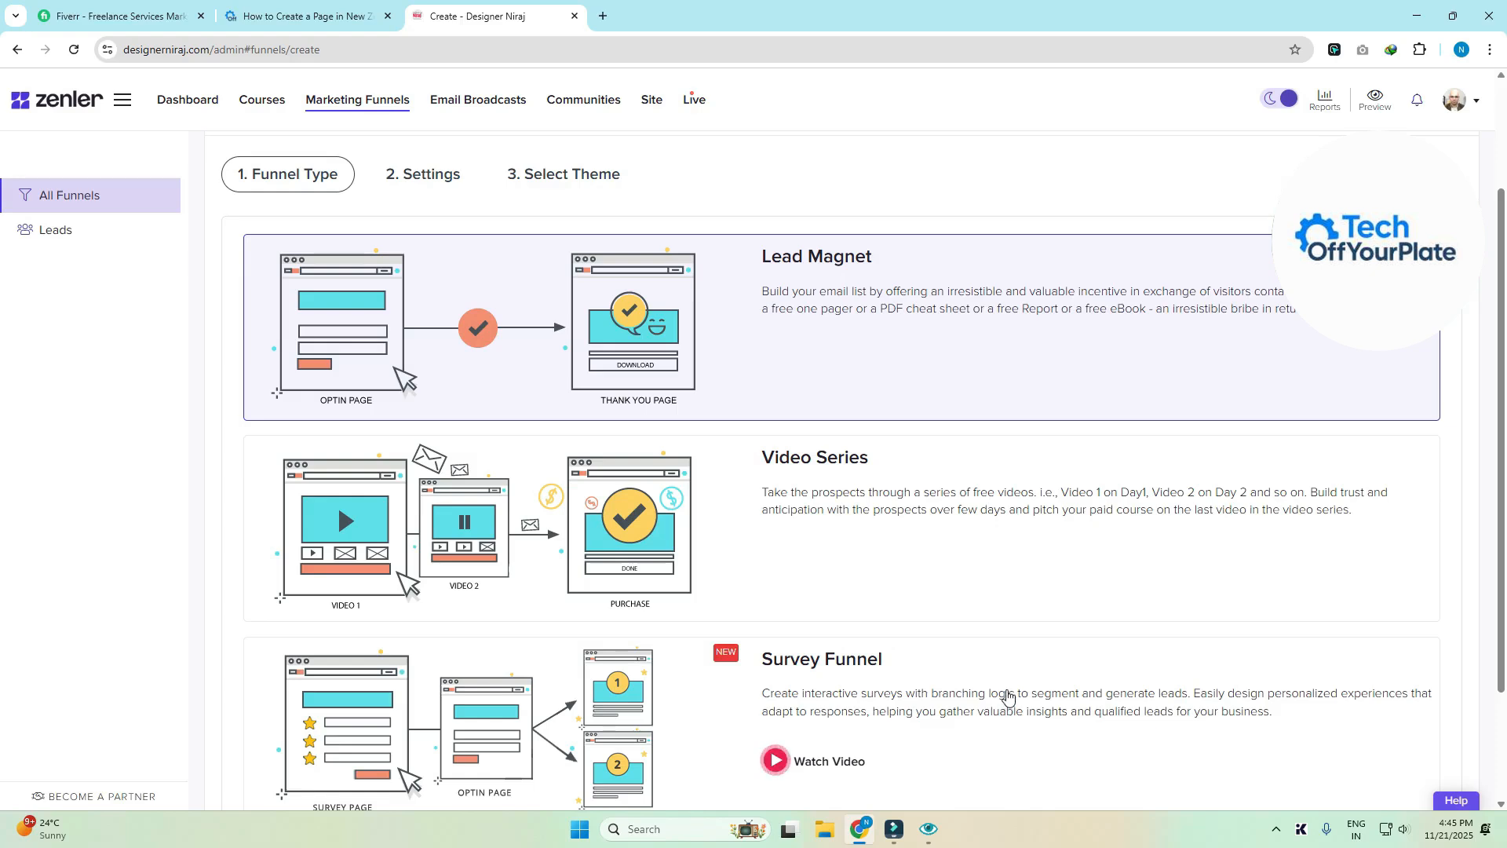
scroll(899, 583, up, 2)
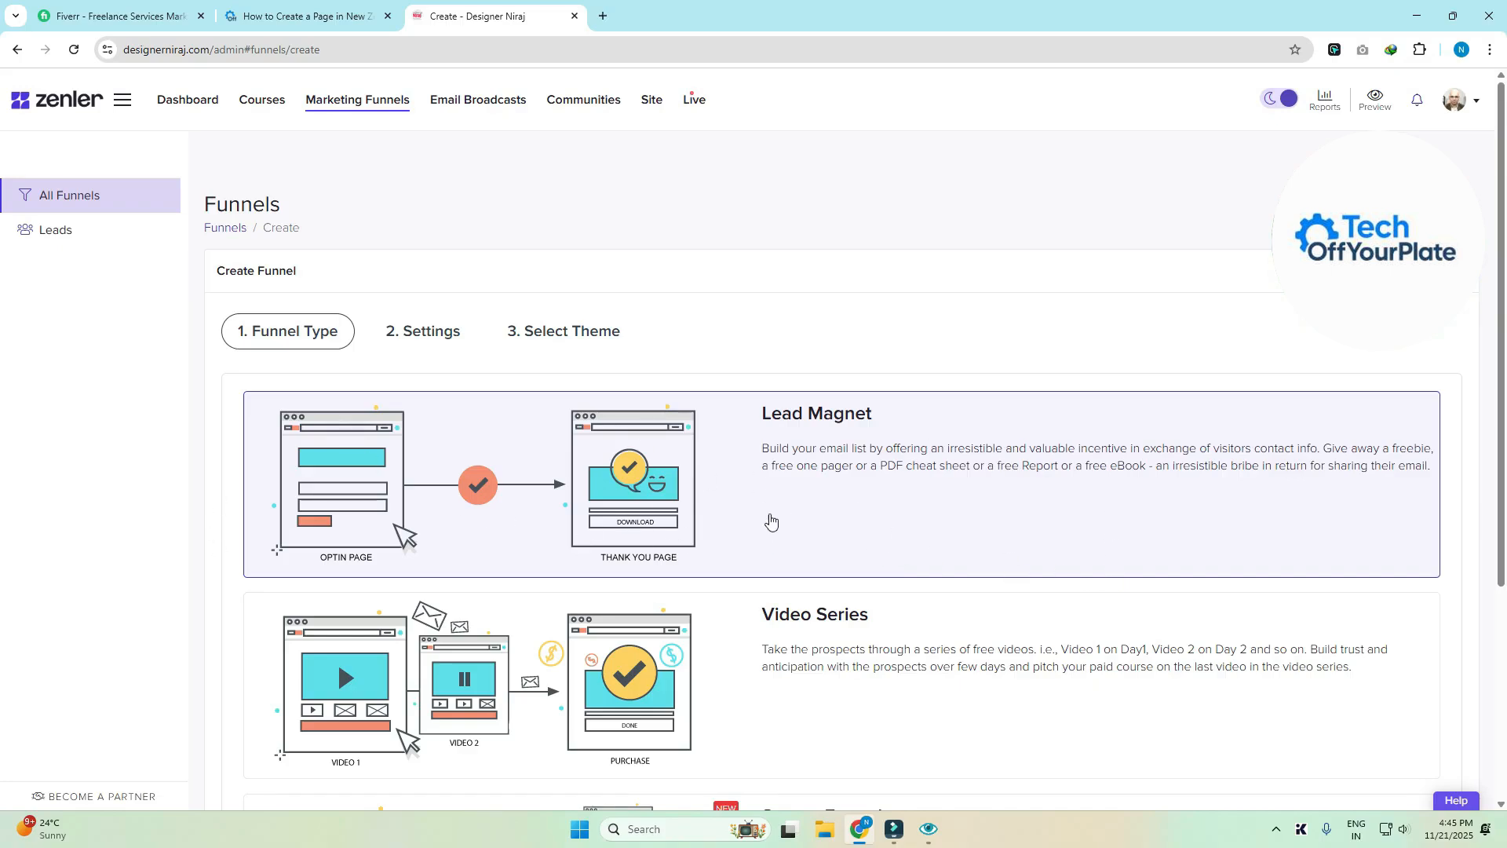
click(1101, 512)
scroll(1140, 516, down, 4)
- Name the funnel 'Test Funnel' and keep its launch Product set to None
click(1435, 746)
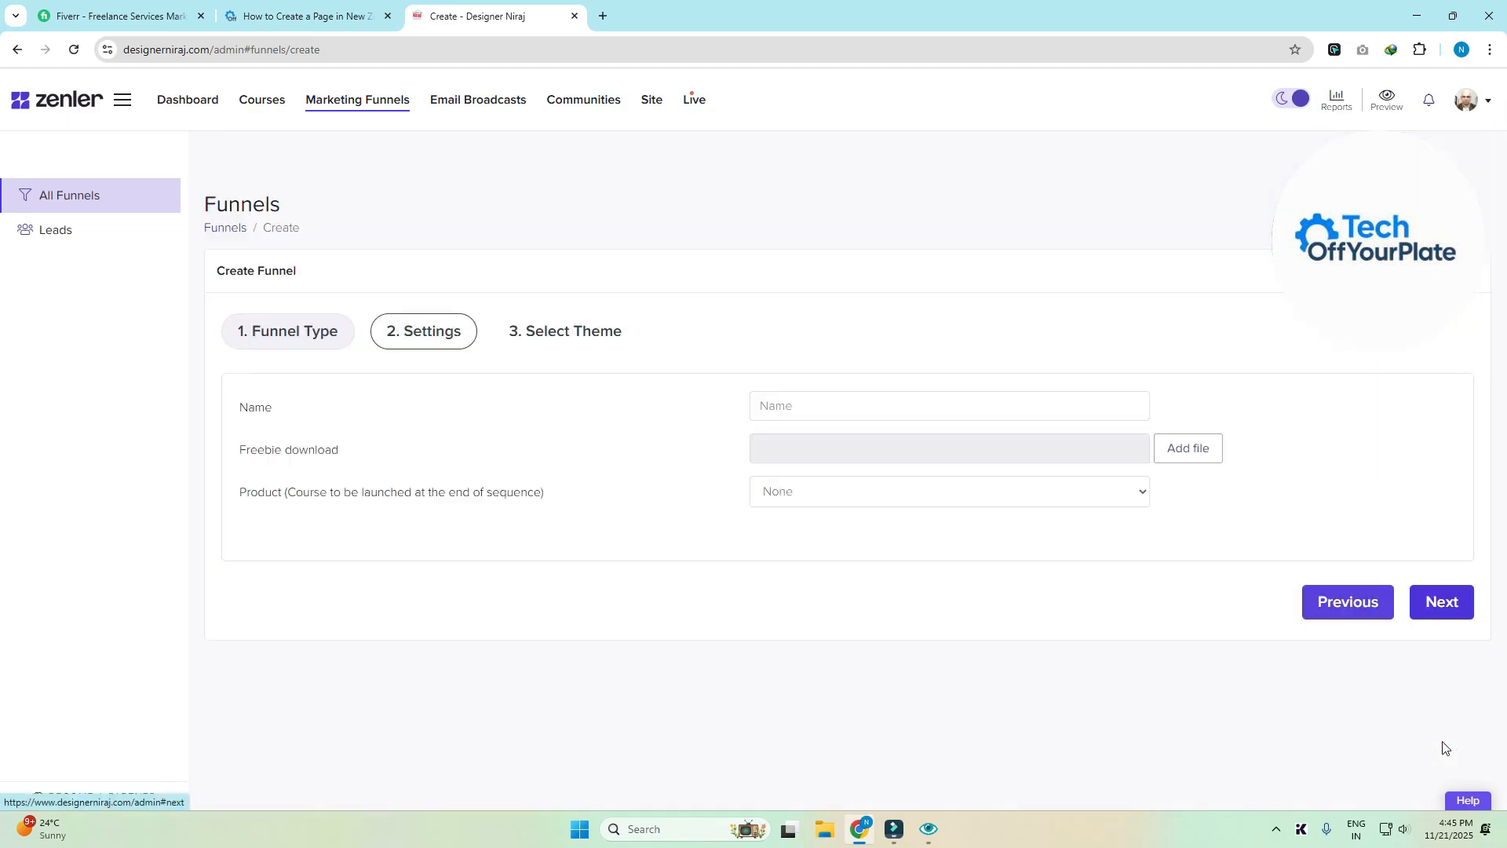
click(867, 407)
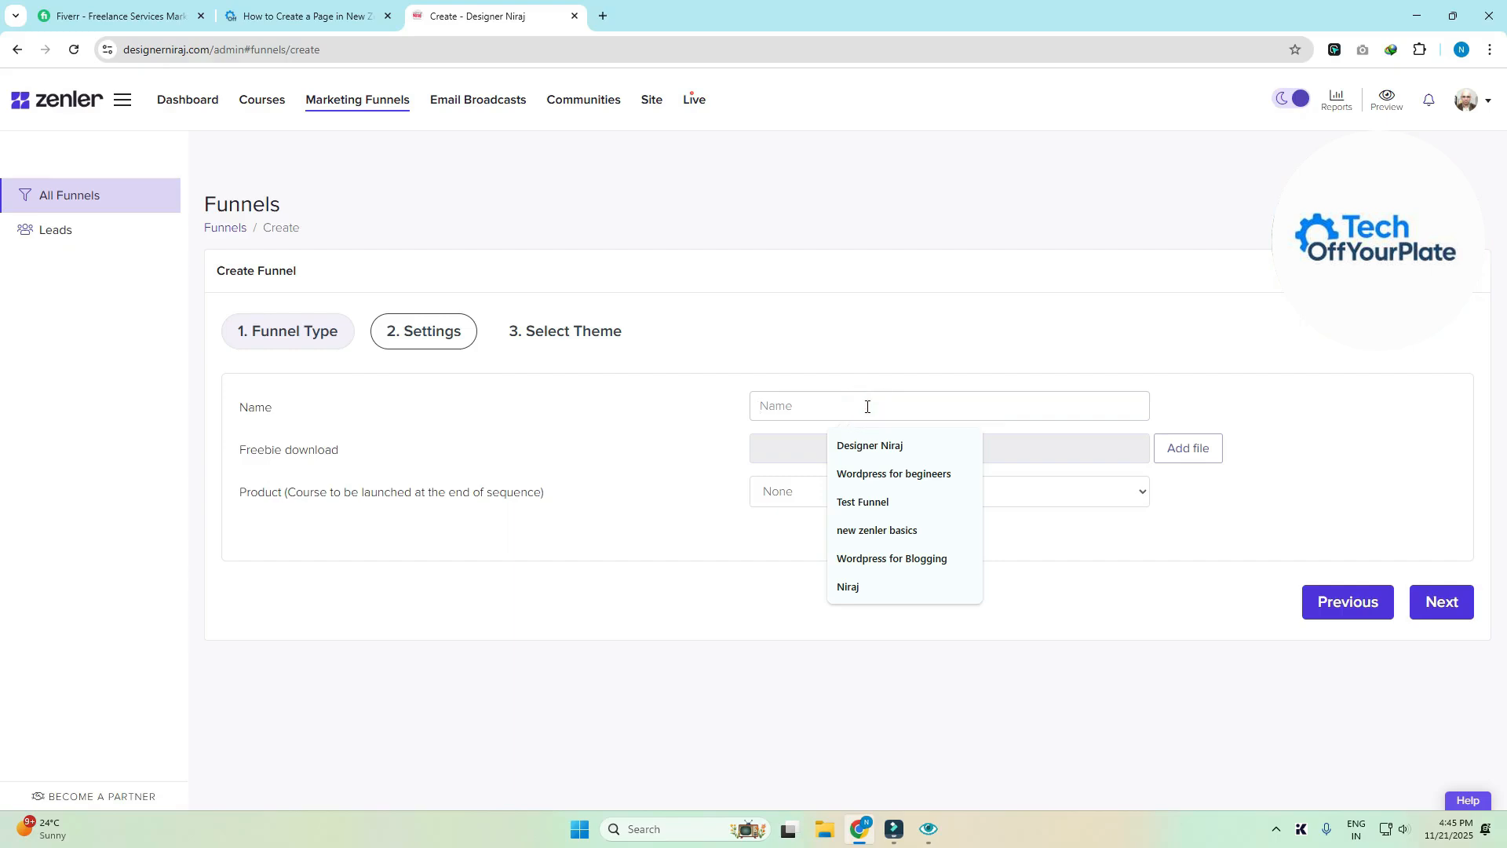
click(867, 407)
text(Test F)
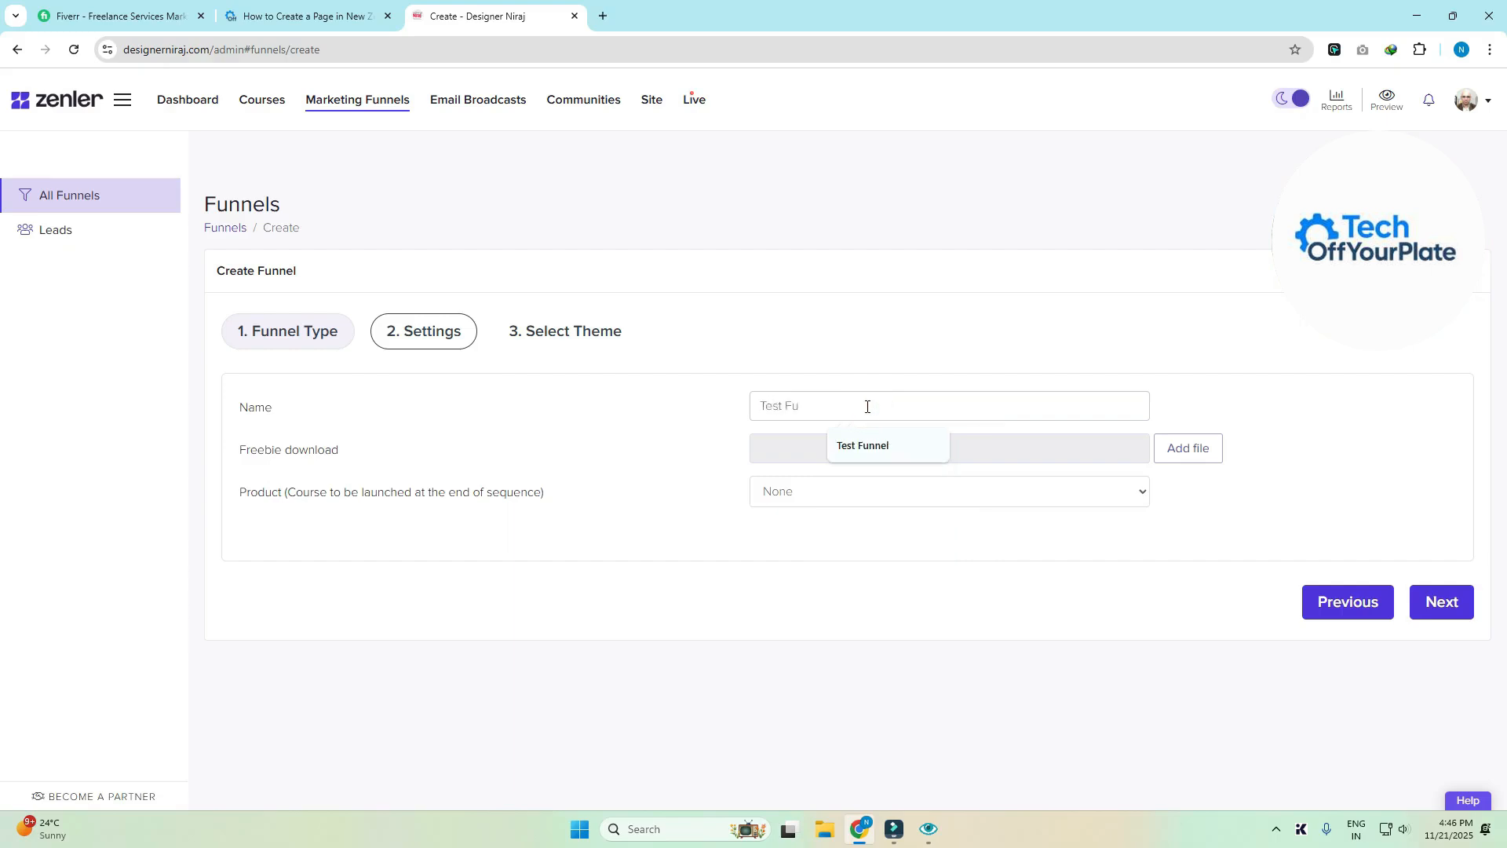
text(u)
click(864, 445)
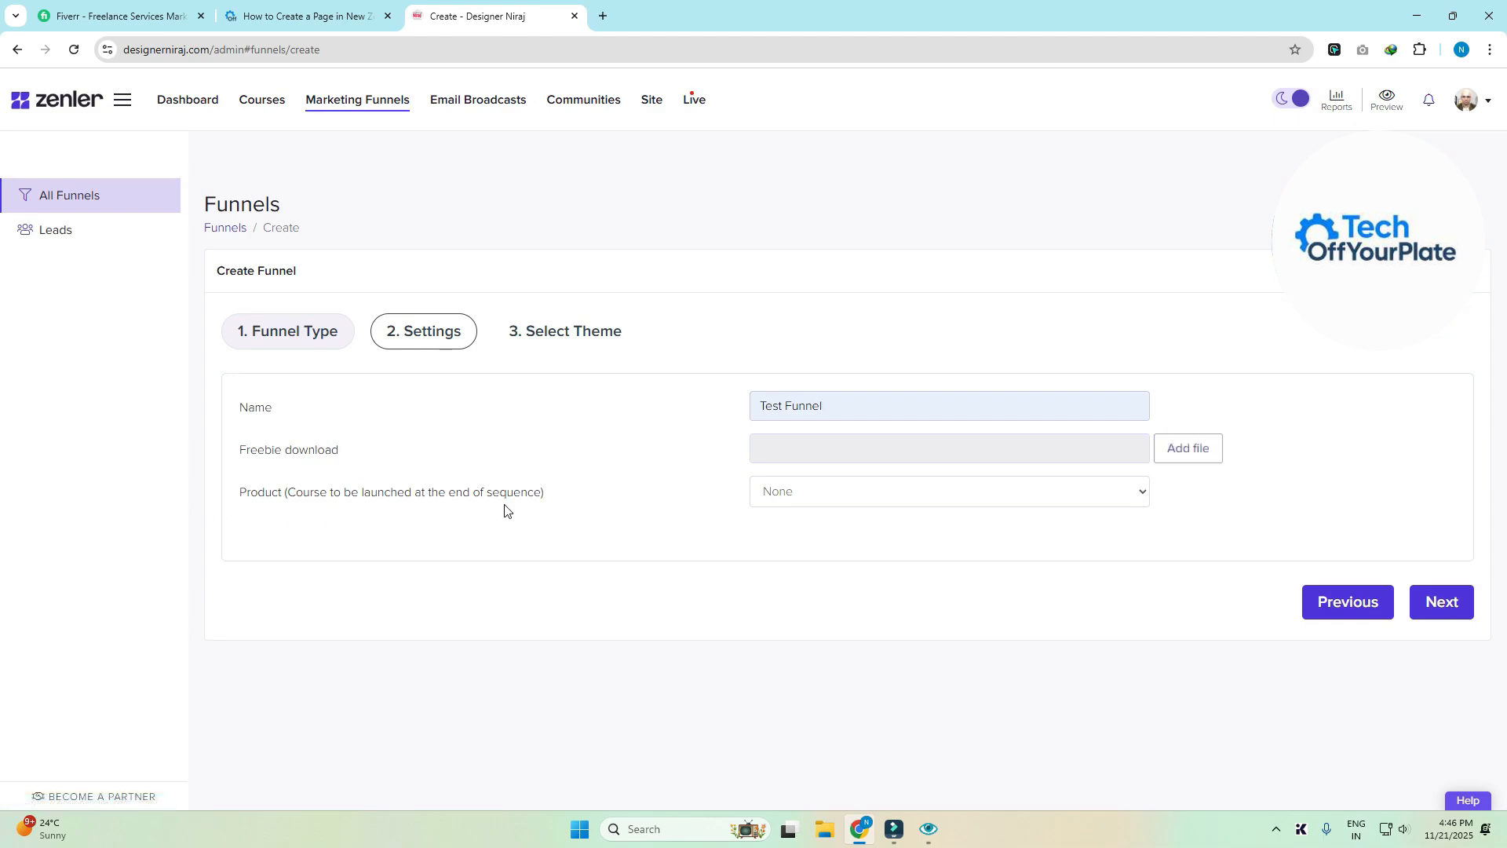
click(957, 495)
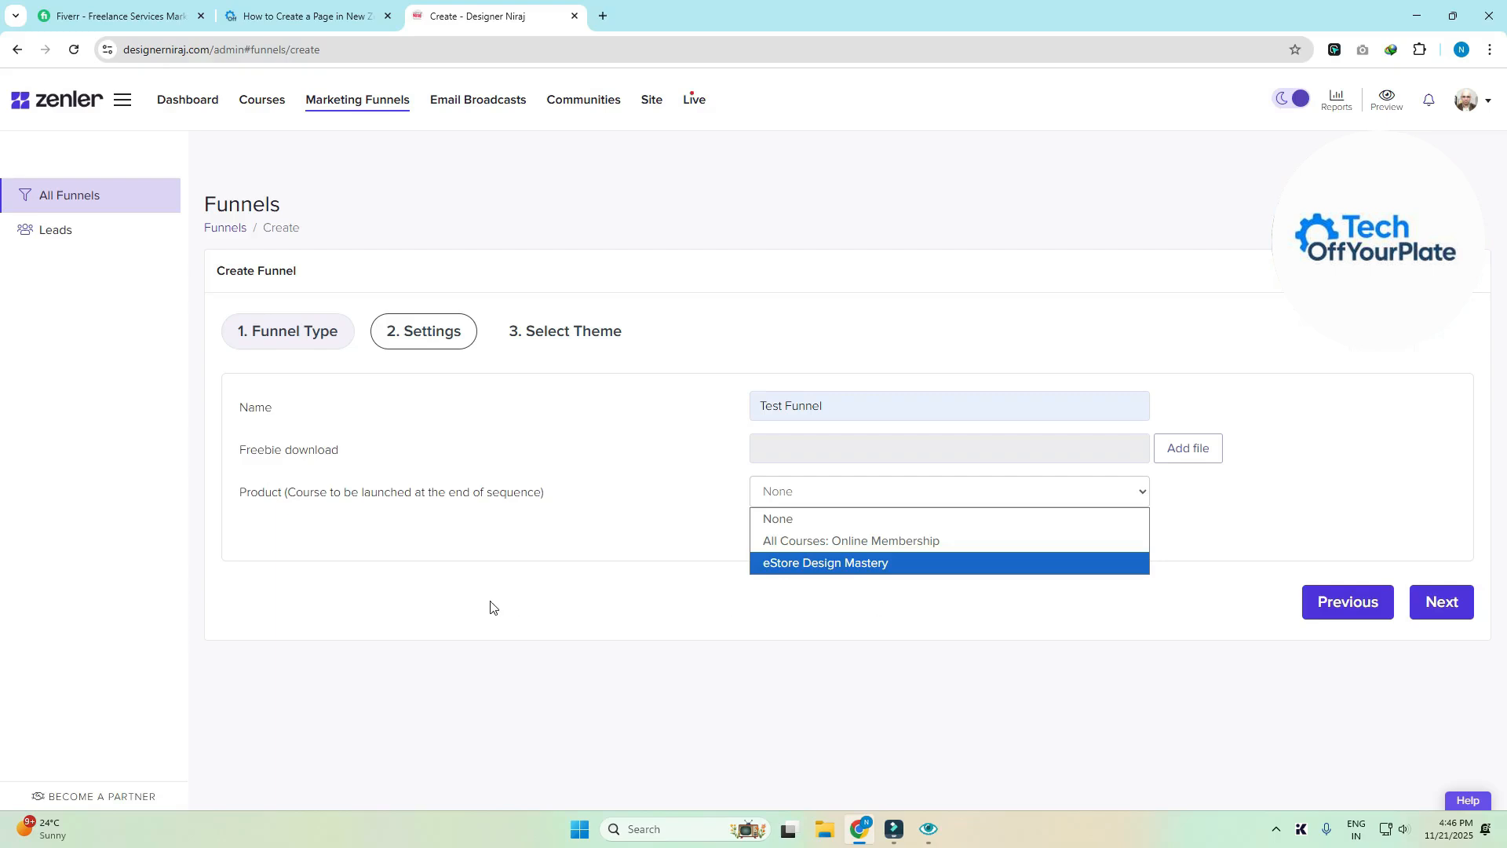
click(522, 557)
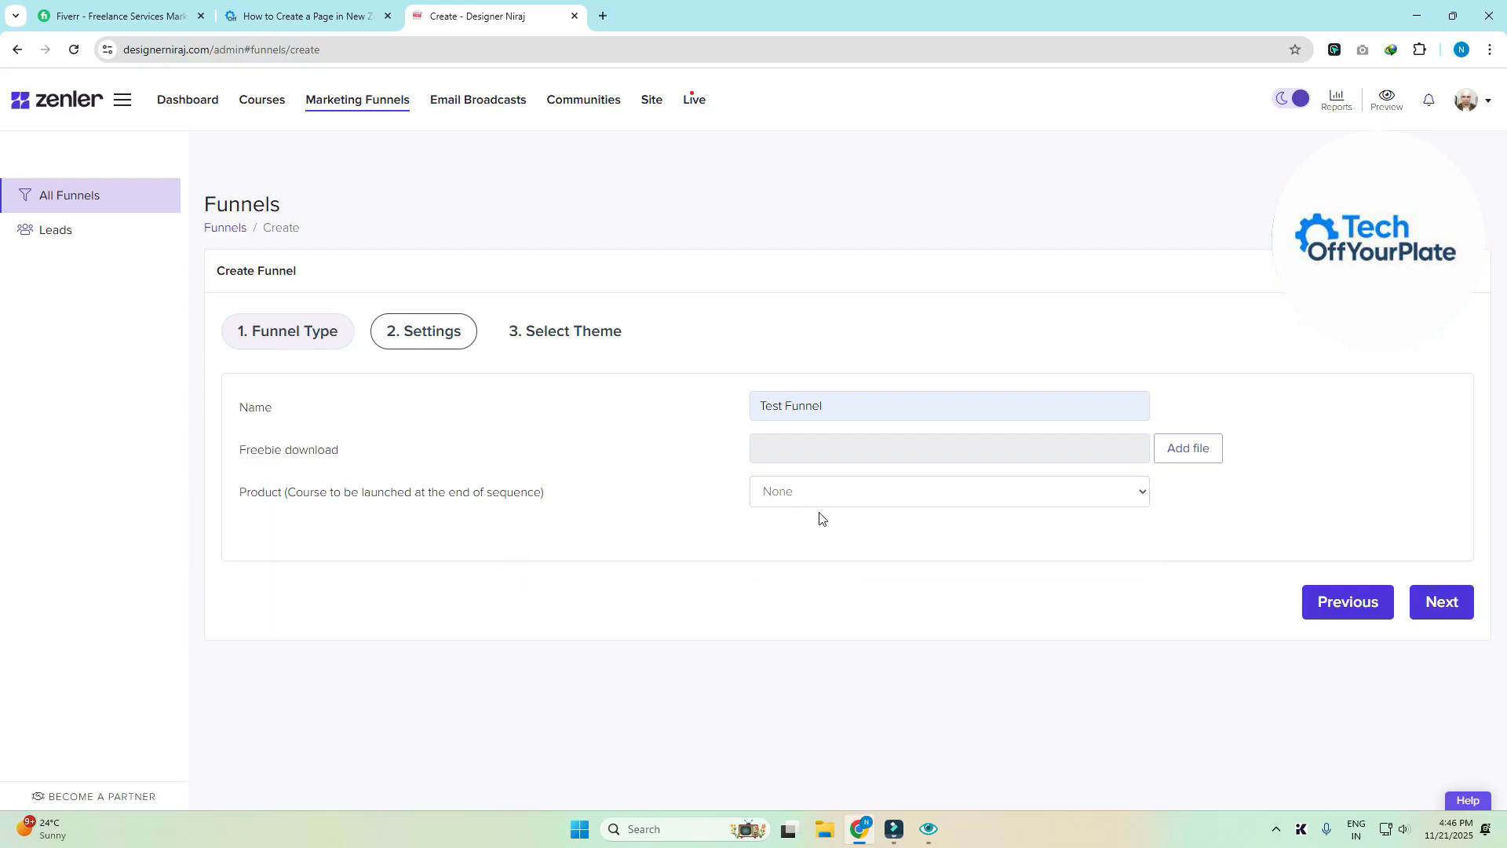
- Pick the Secrets theme and finish creating Test Funnel
click(1456, 612)
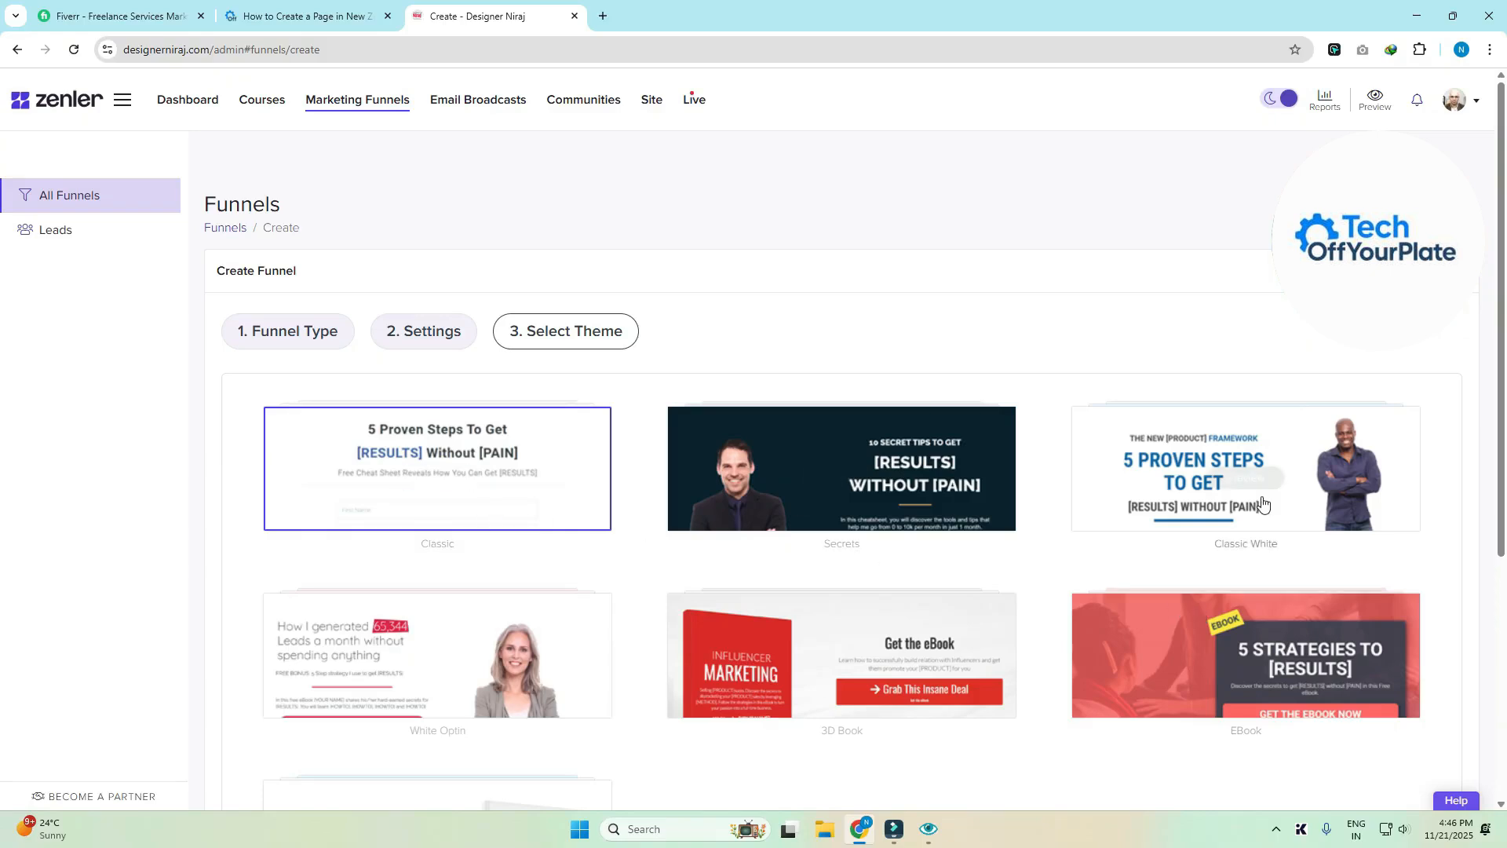
scroll(1177, 495, down, 1)
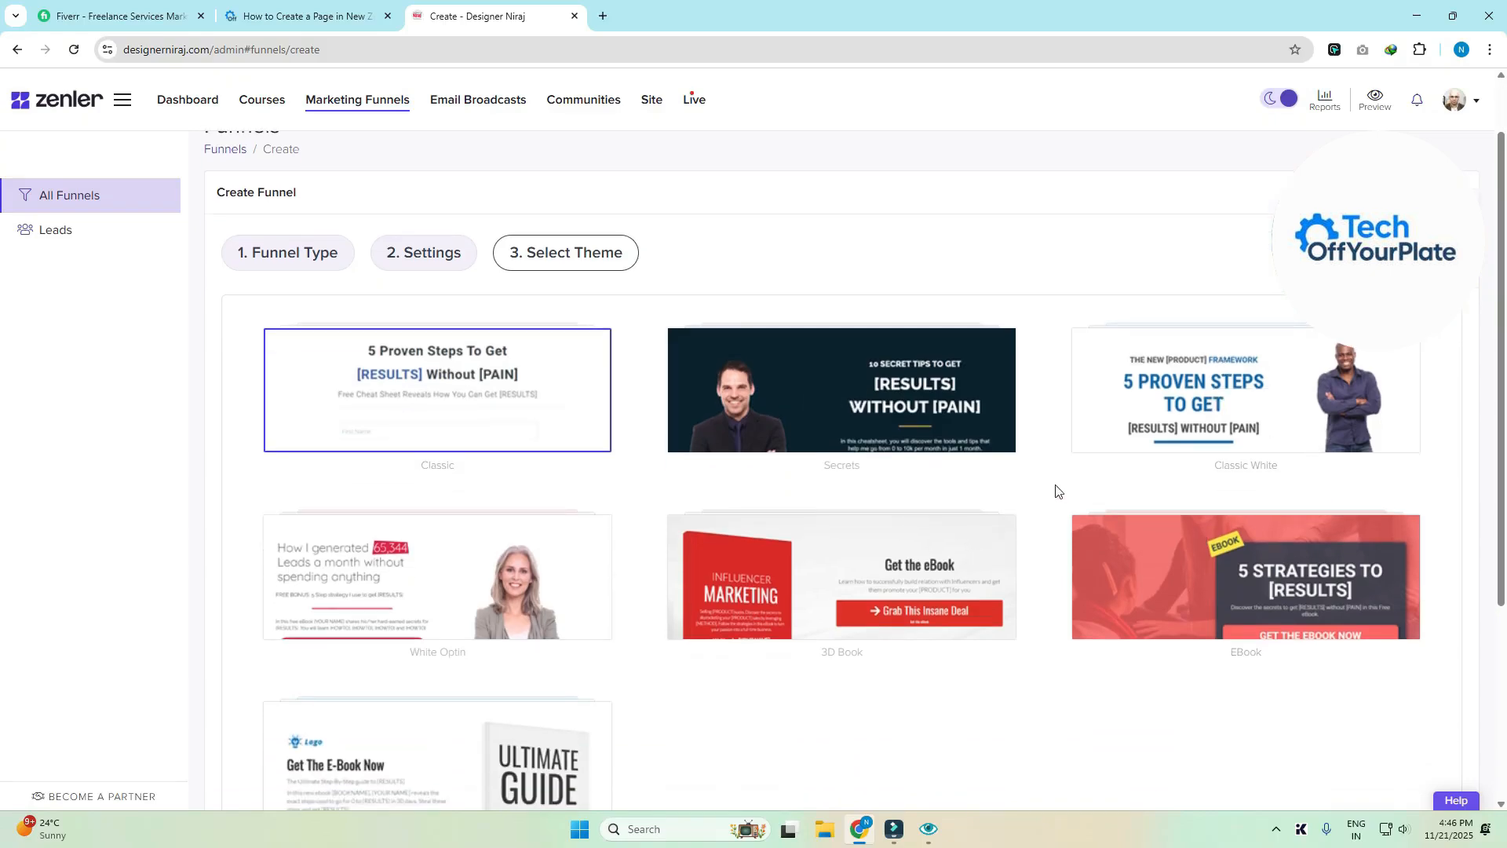
mouse_move(1266, 405)
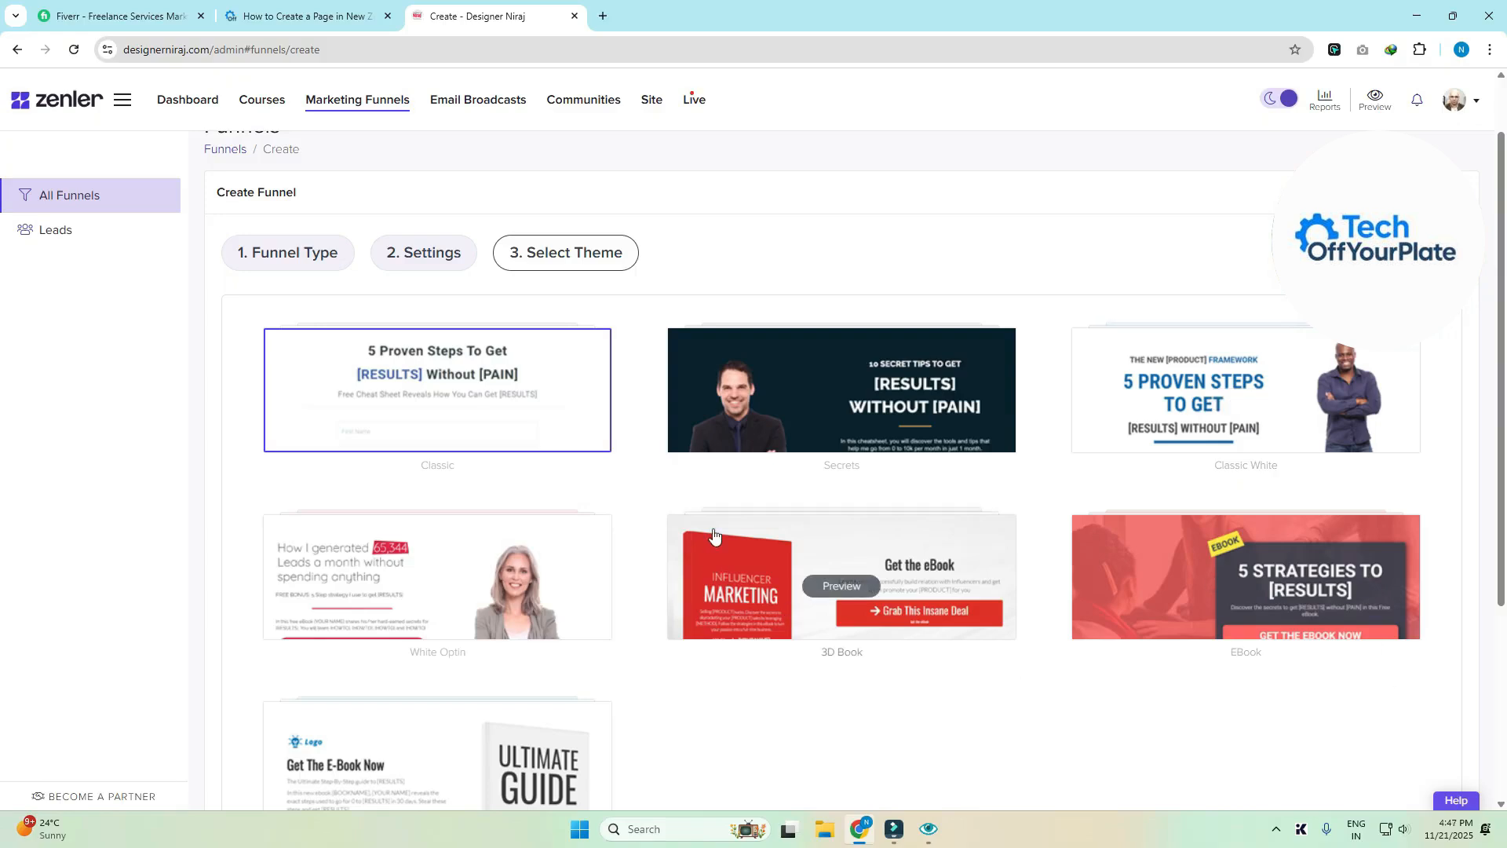
click(794, 408)
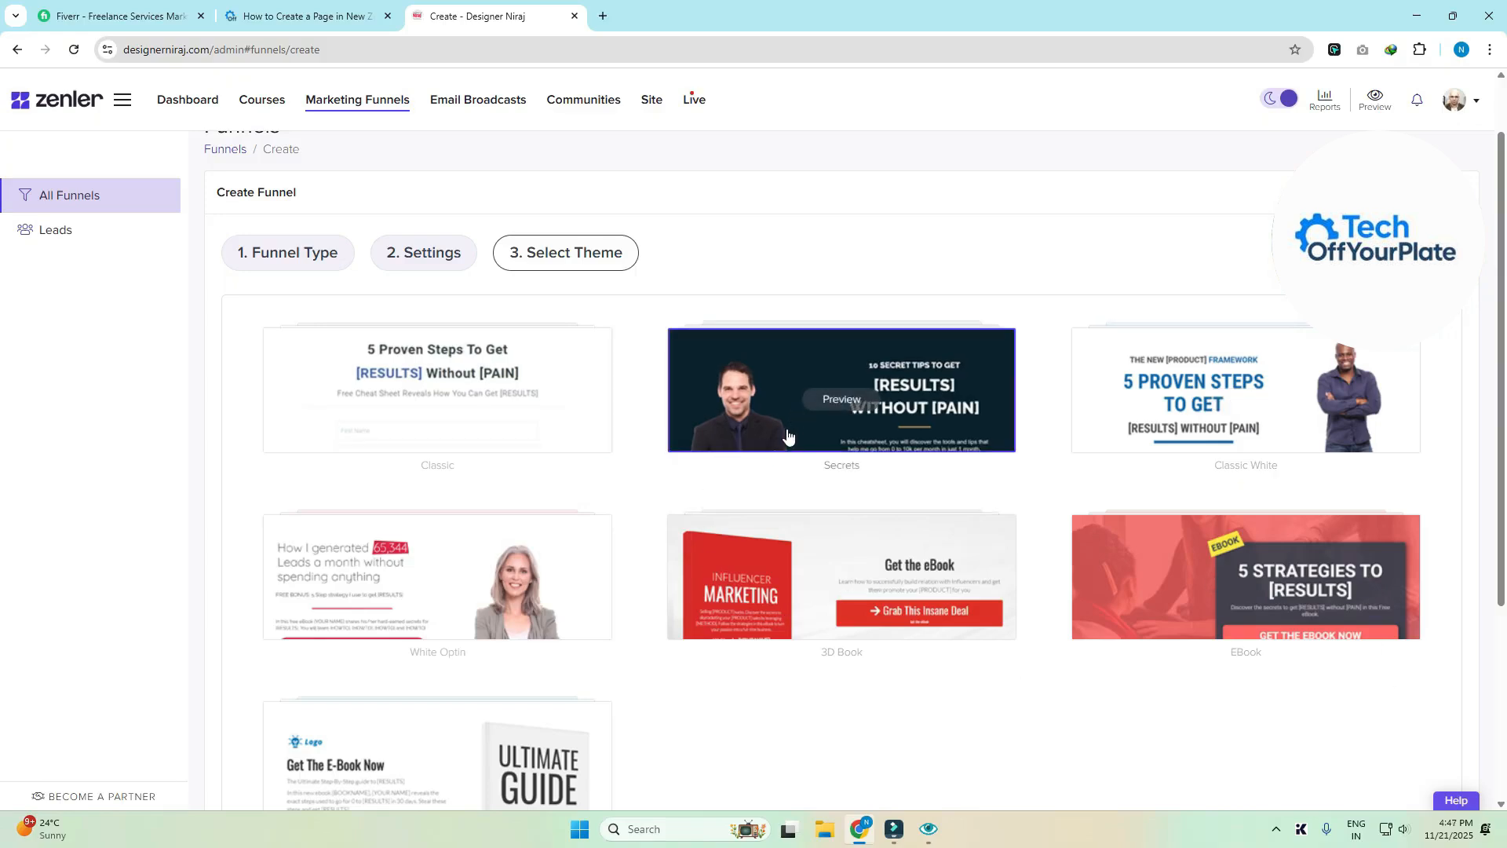
scroll(787, 436, down, 4)
click(1417, 750)
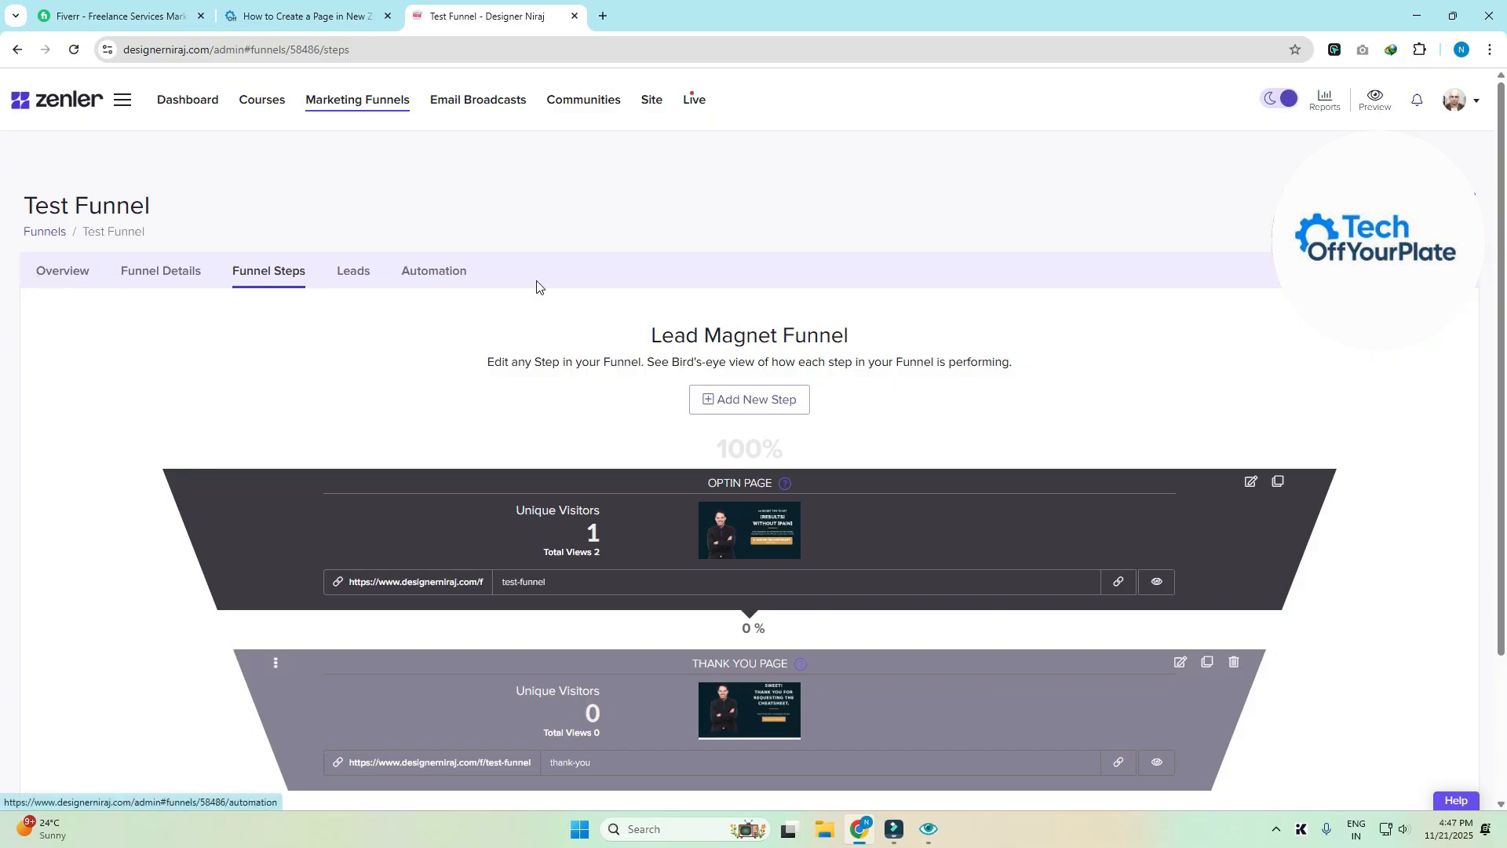
- Review the funnel's Overview statistics, its Funnel Details name and URL, and Funnel Steps
click(71, 274)
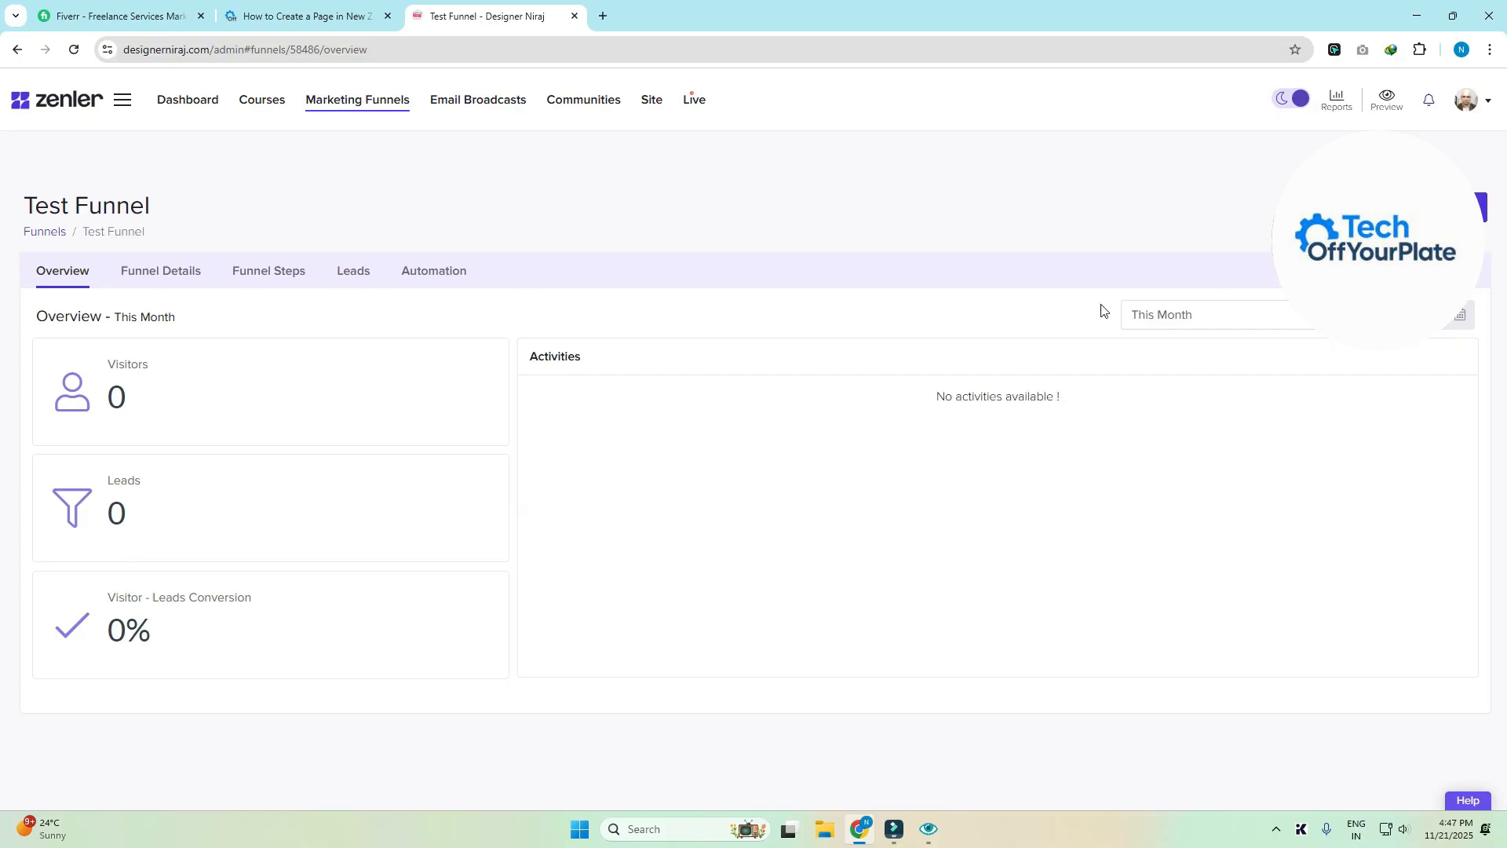
click(181, 273)
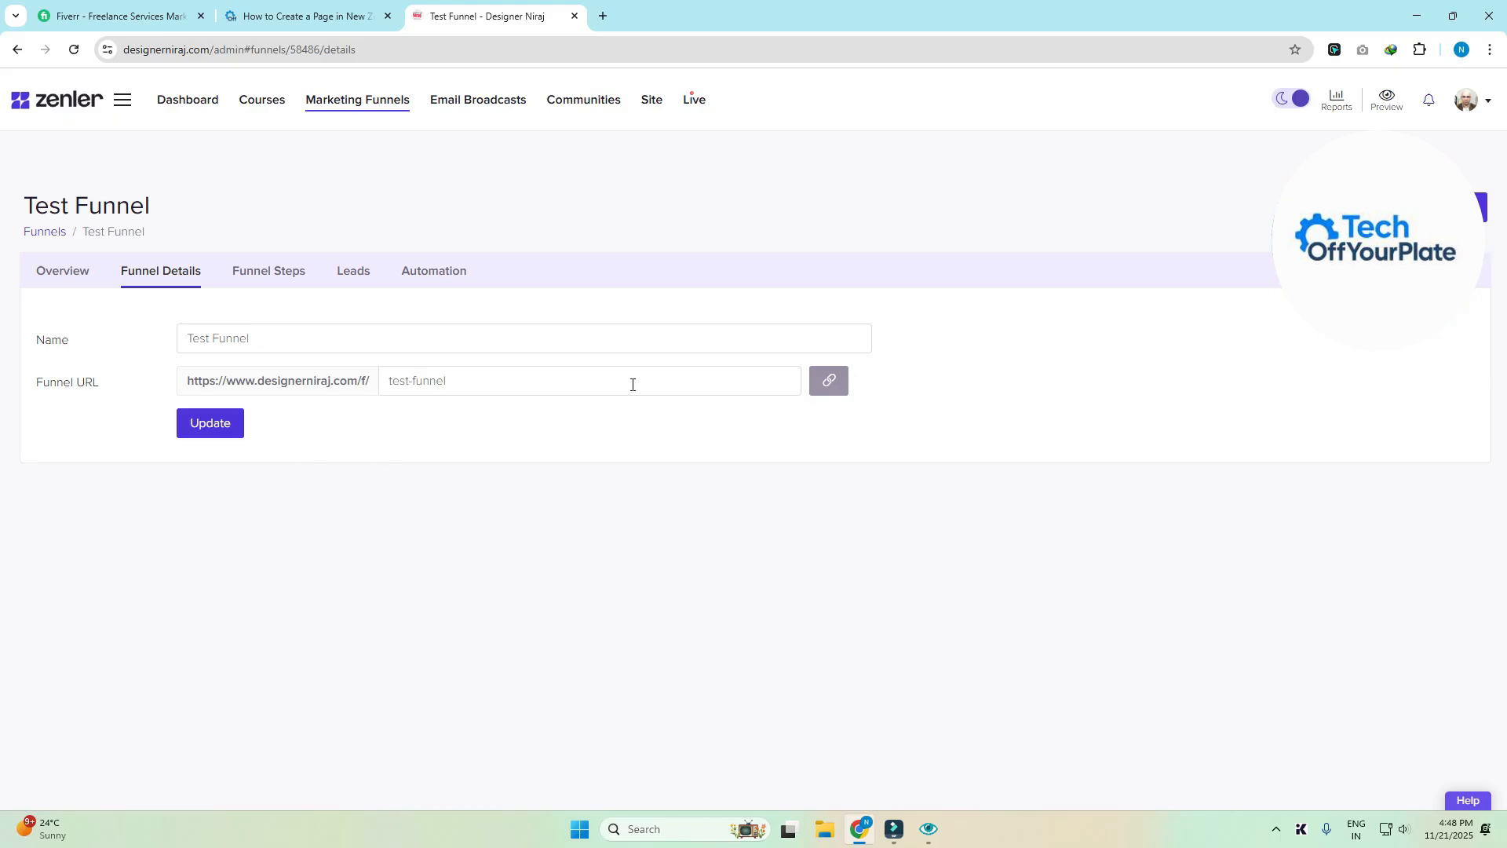
click(267, 280)
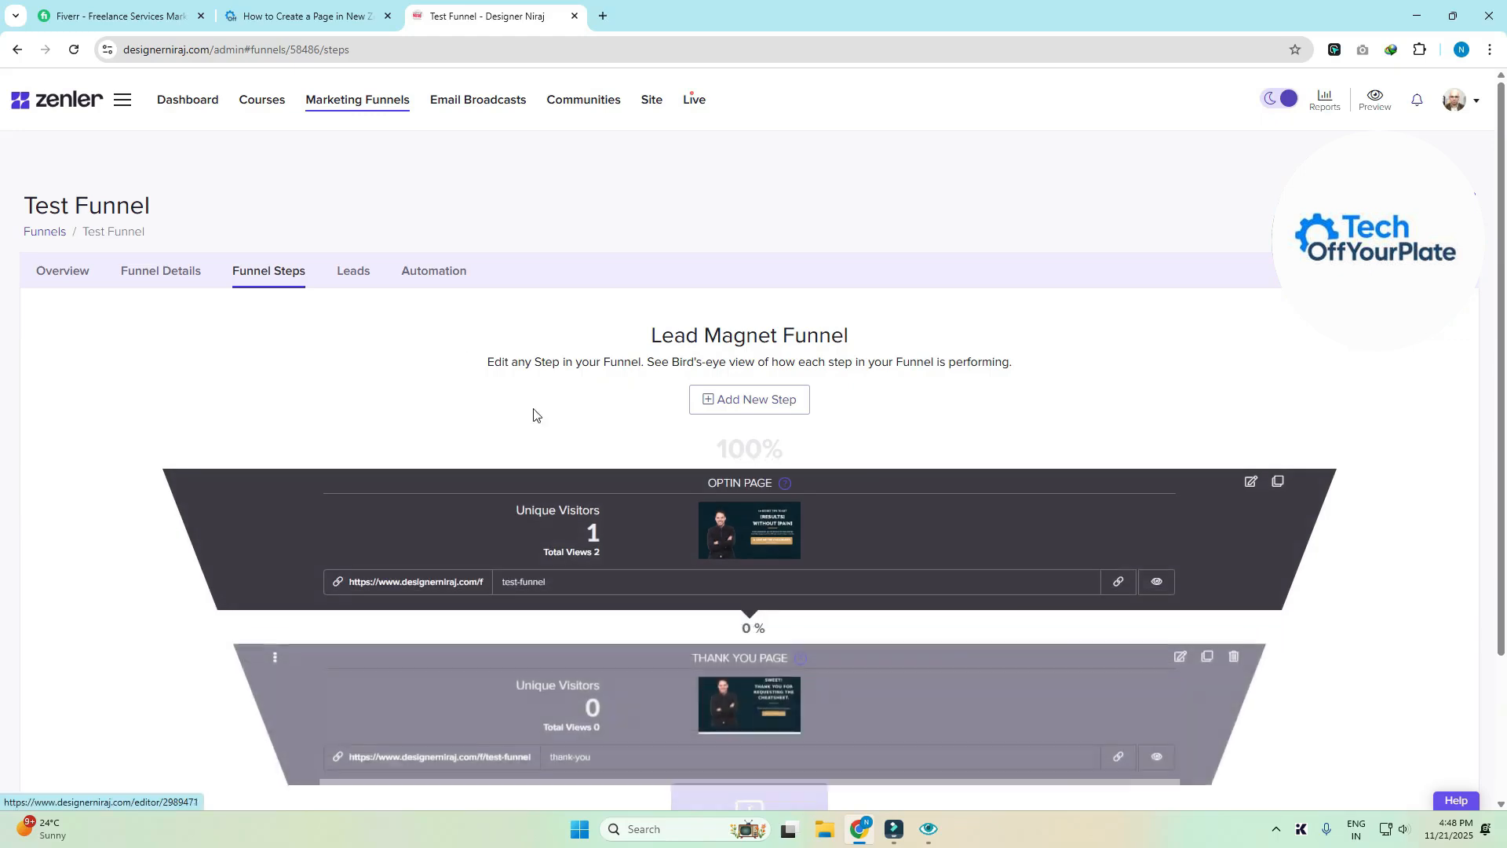
- Open the funnel's Leads list in a separate tab, then view its Automation rules
click(353, 281)
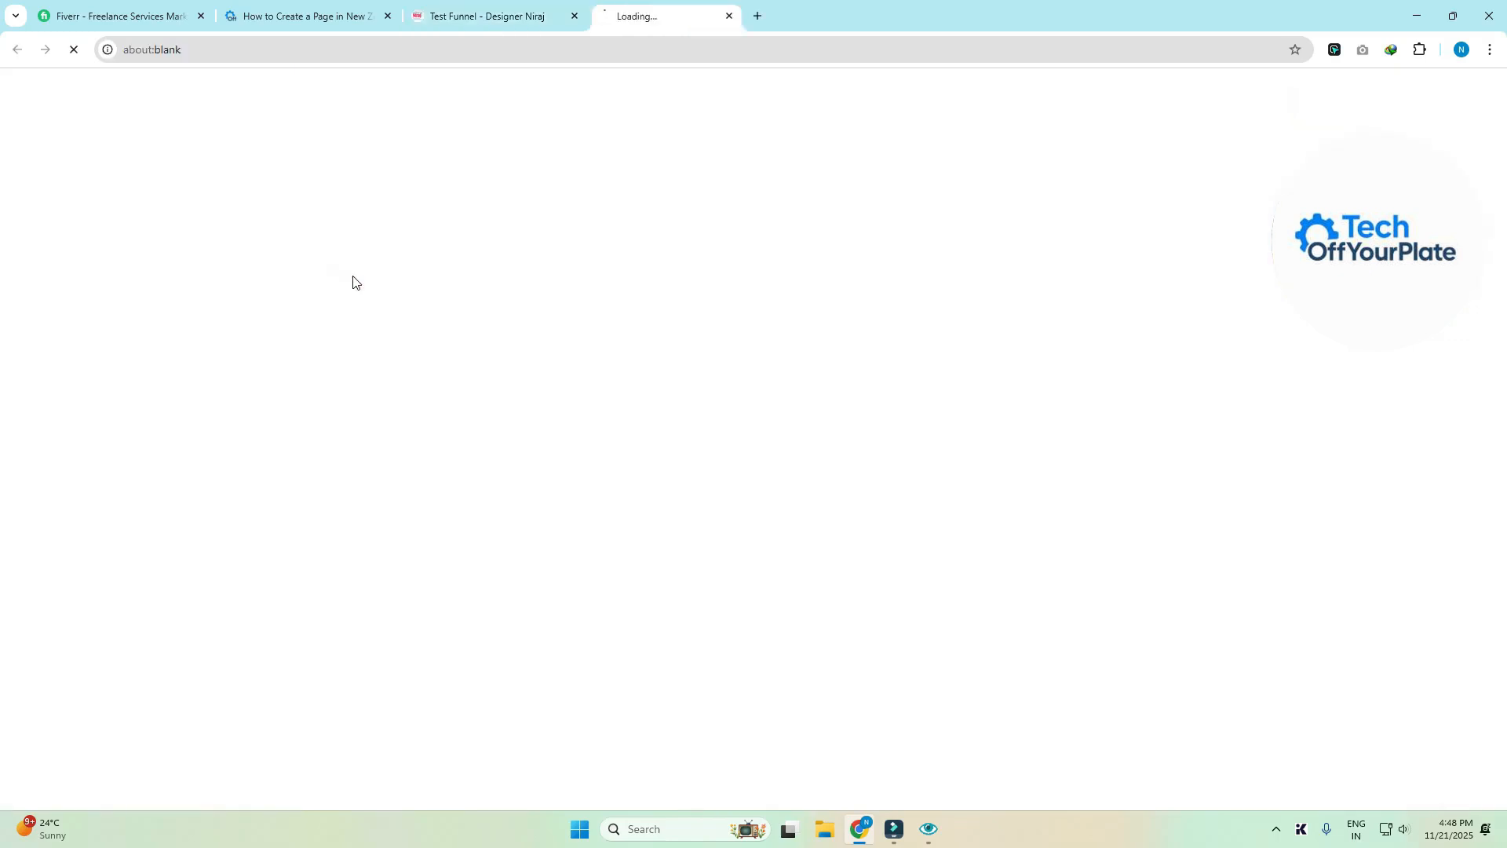
click(492, 26)
click(620, 19)
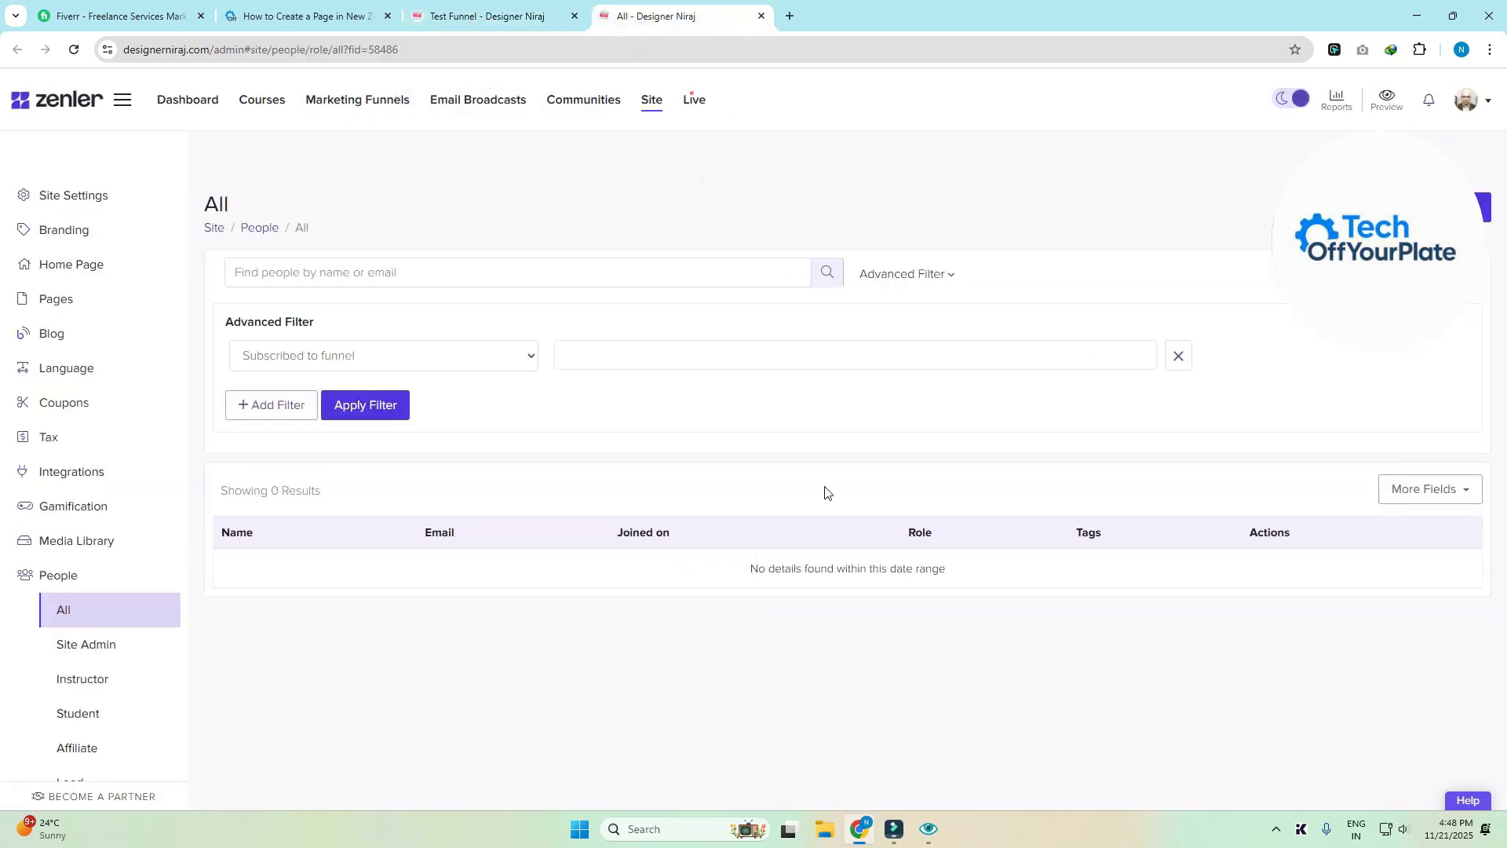
click(487, 31)
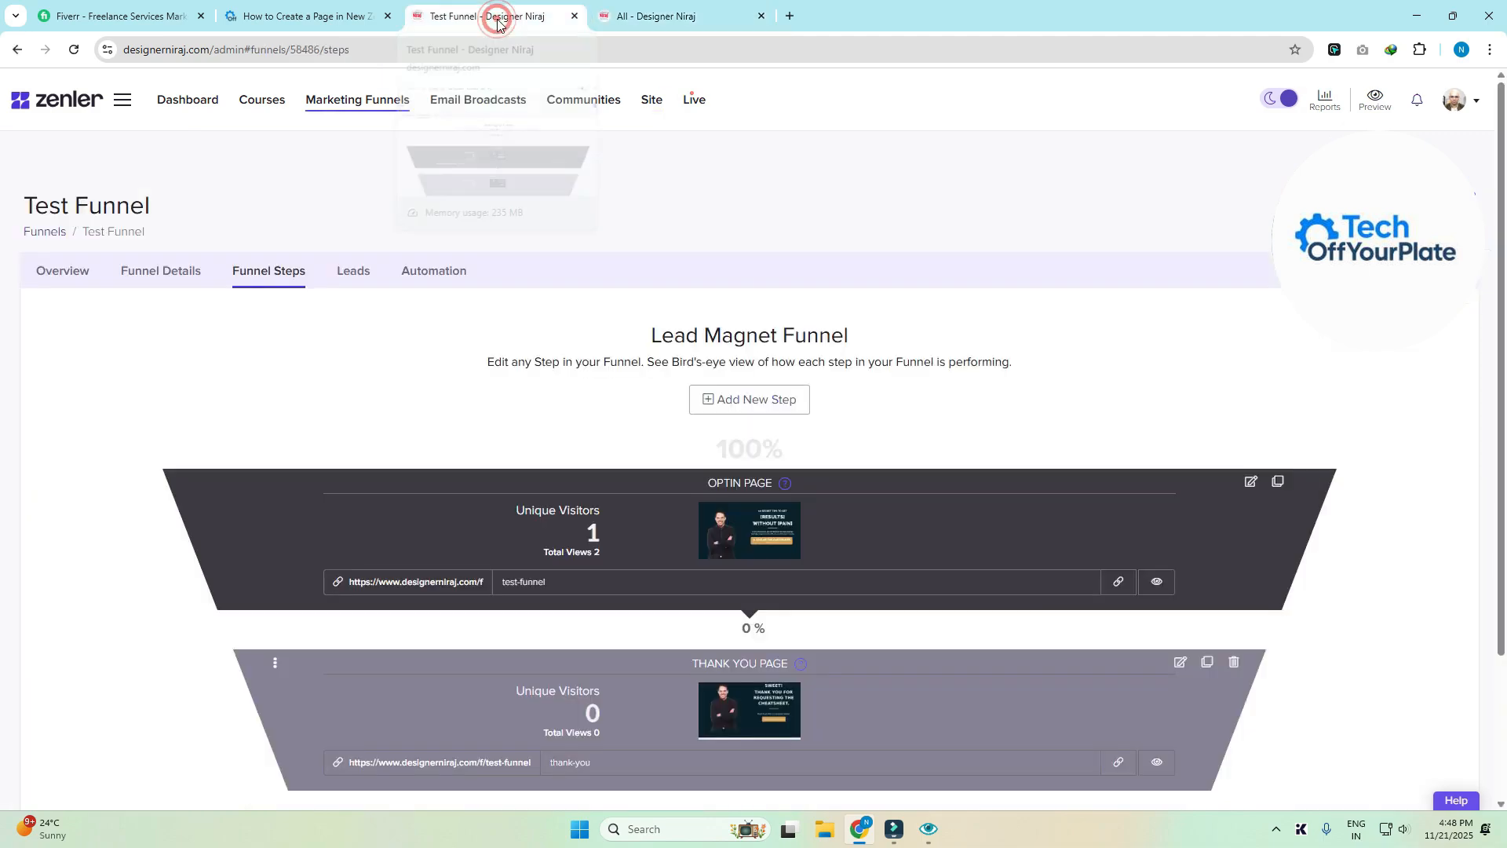
click(432, 272)
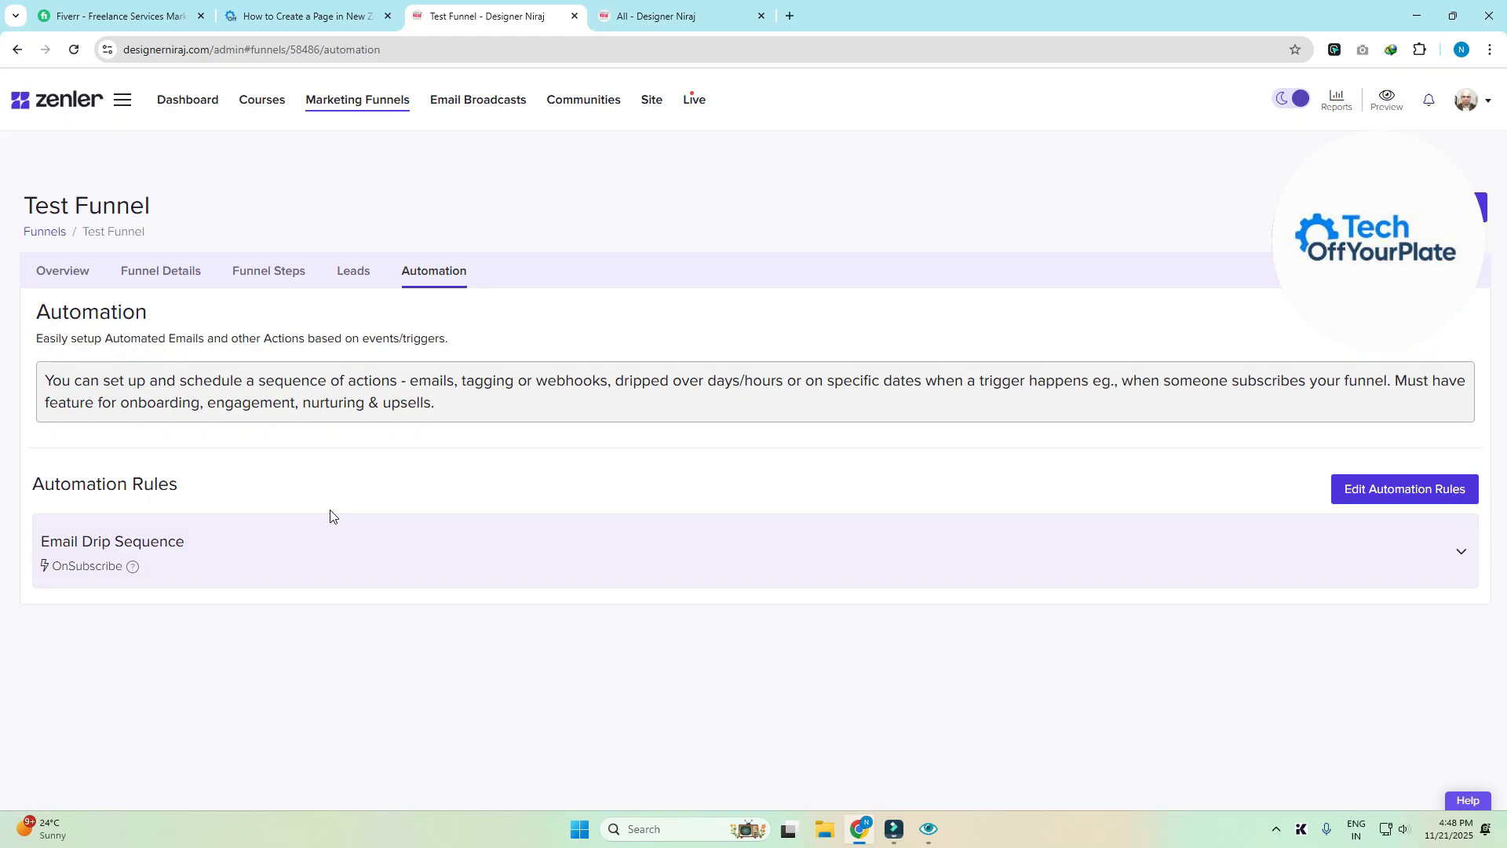
- Expand the Email Drip Sequence to reveal its three paused emails at 0, 1 and 2 days
click(1457, 552)
scroll(575, 679, down, 1)
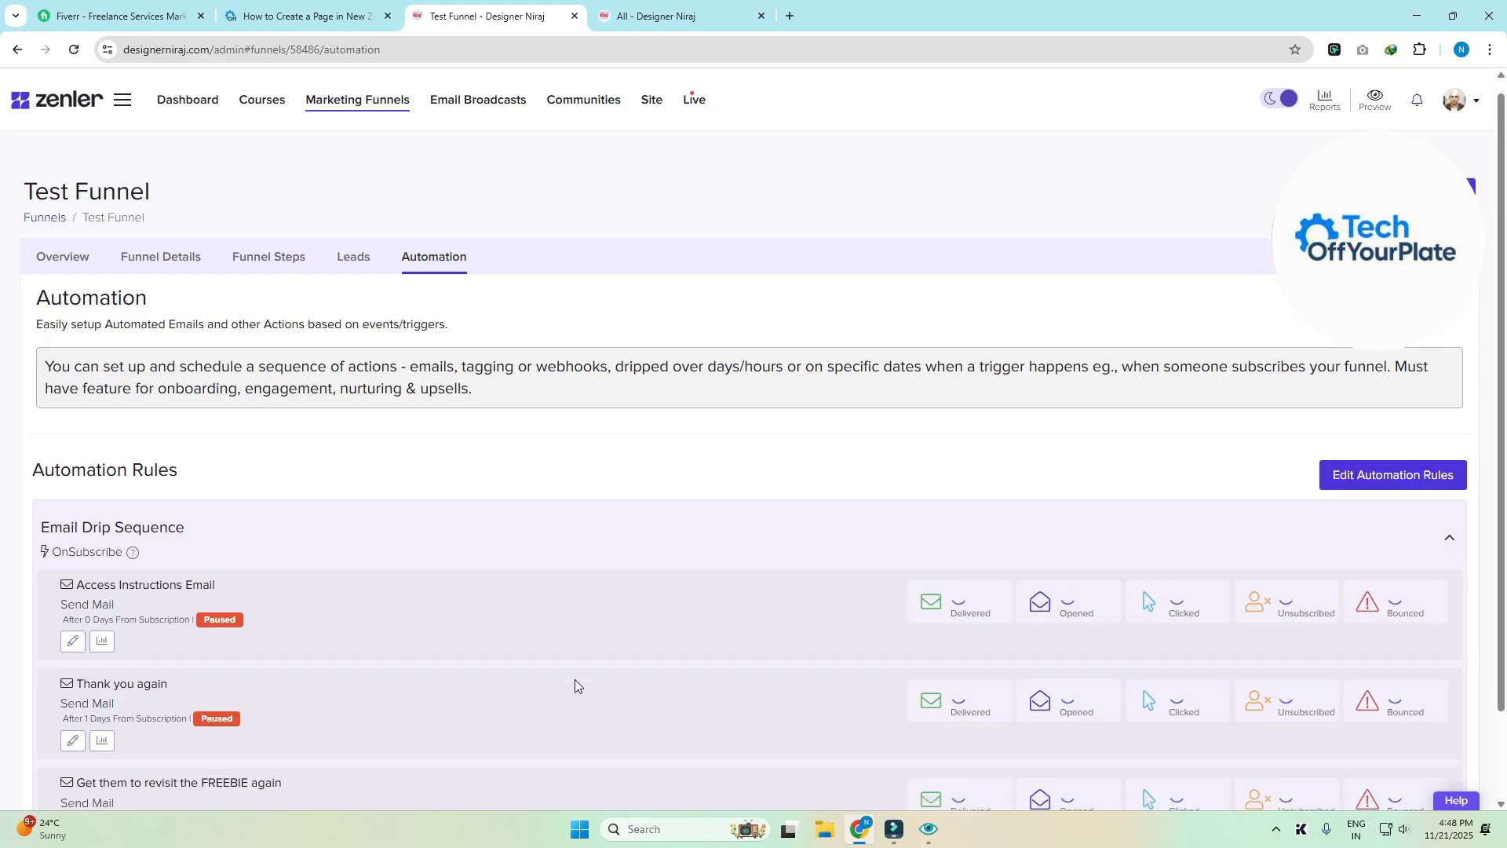
scroll(574, 679, down, 2)
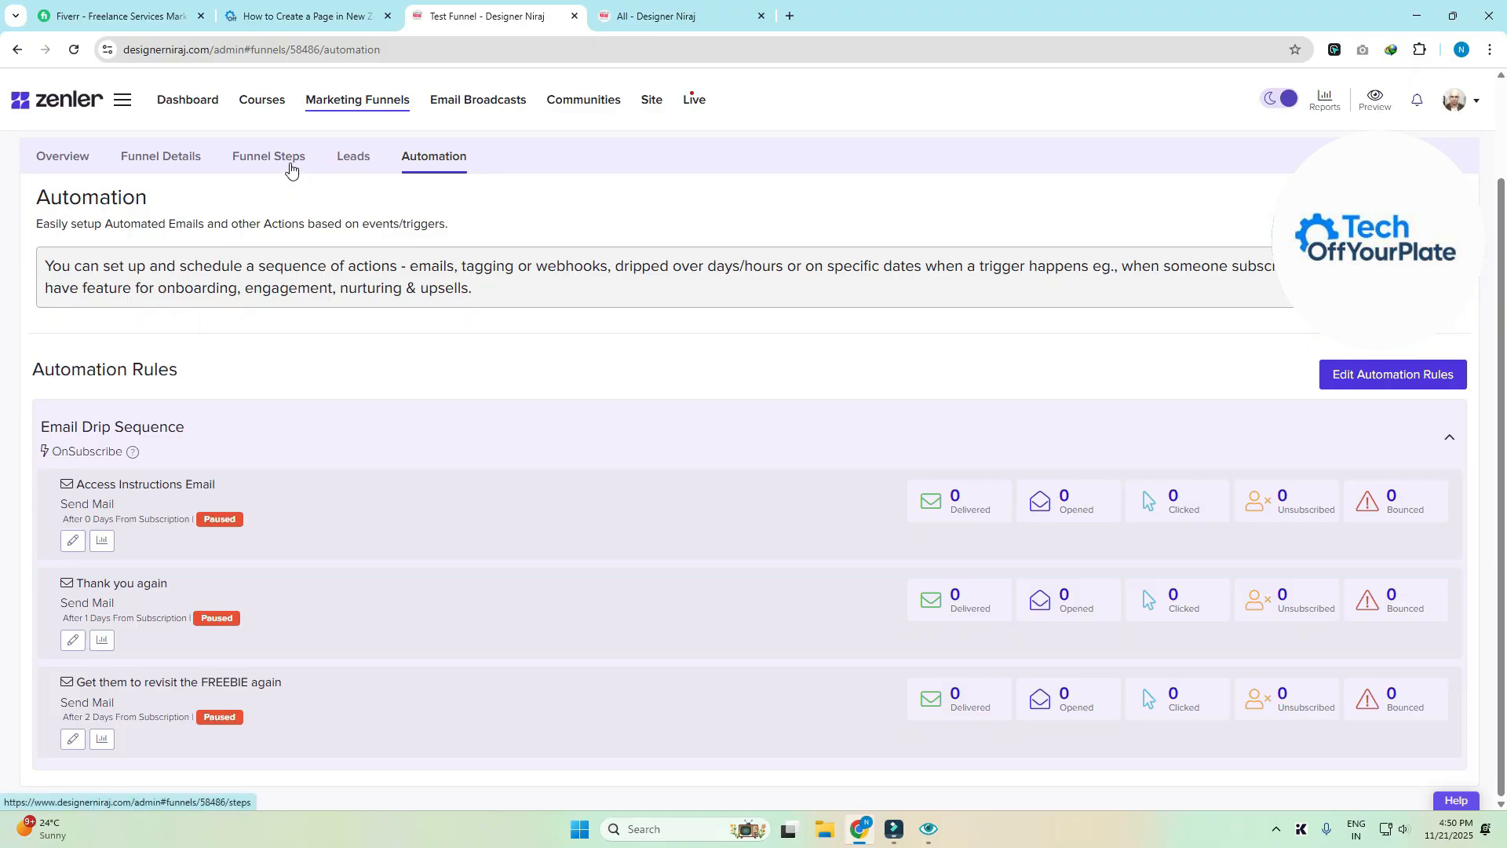
- Copy the Optin Page's URL and open that page in the page editor
click(289, 161)
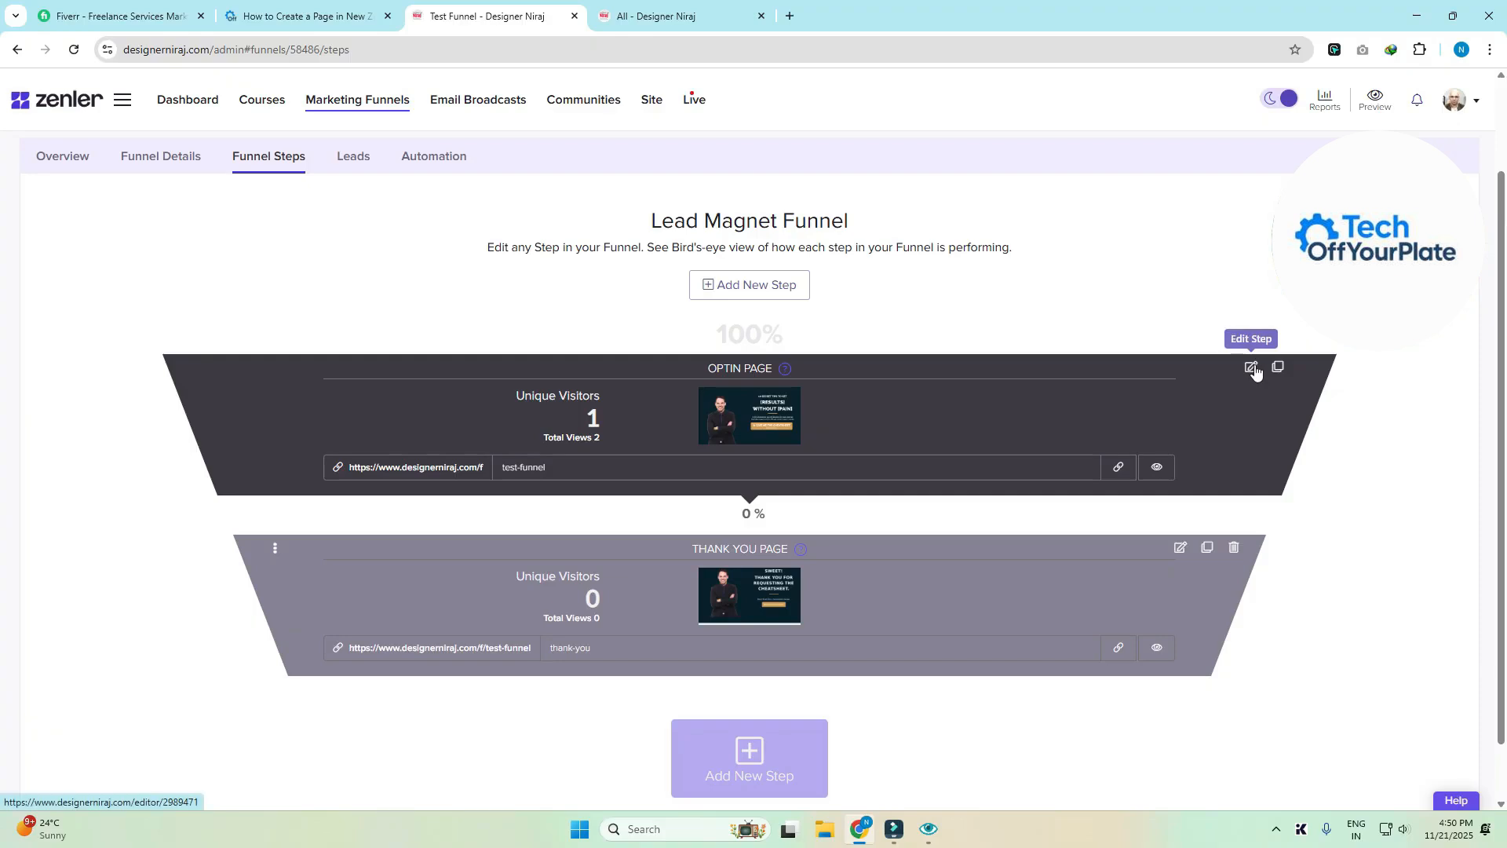
click(1120, 470)
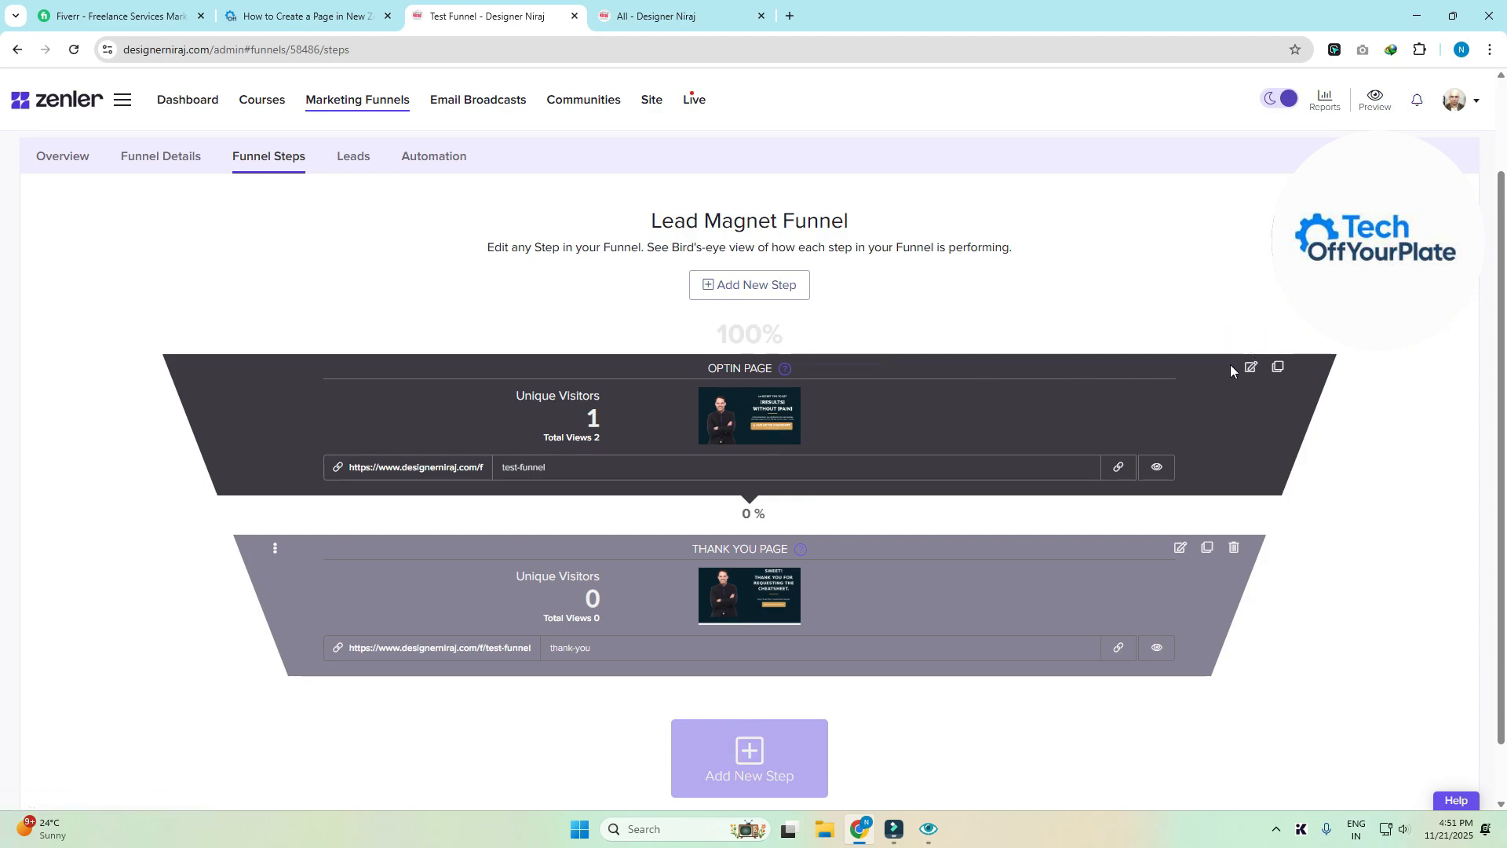
click(1251, 369)
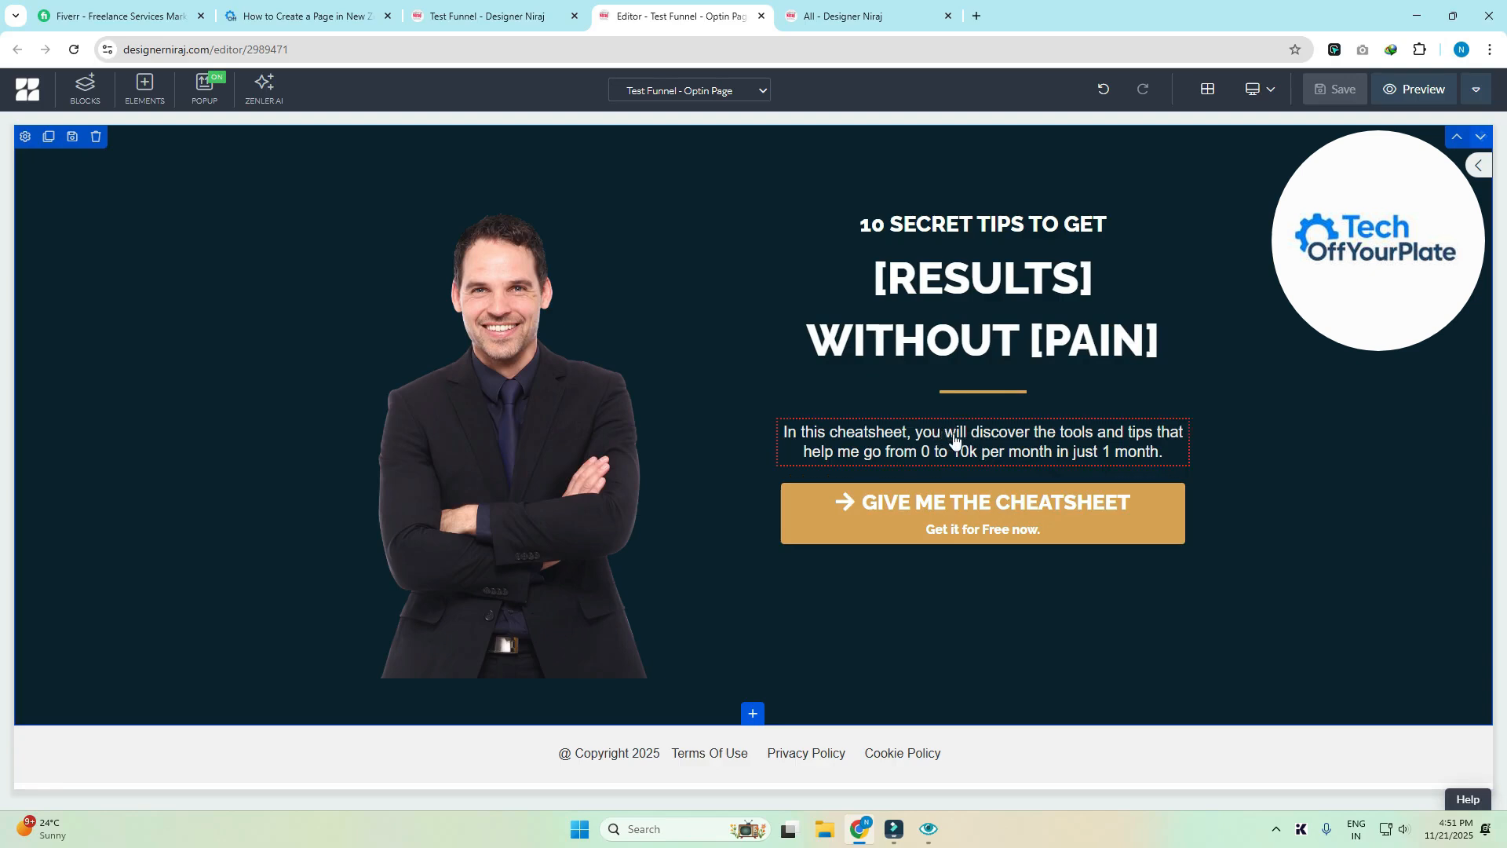
- Select the 'In this cheatsheet…' description paragraph on the optin page
click(895, 436)
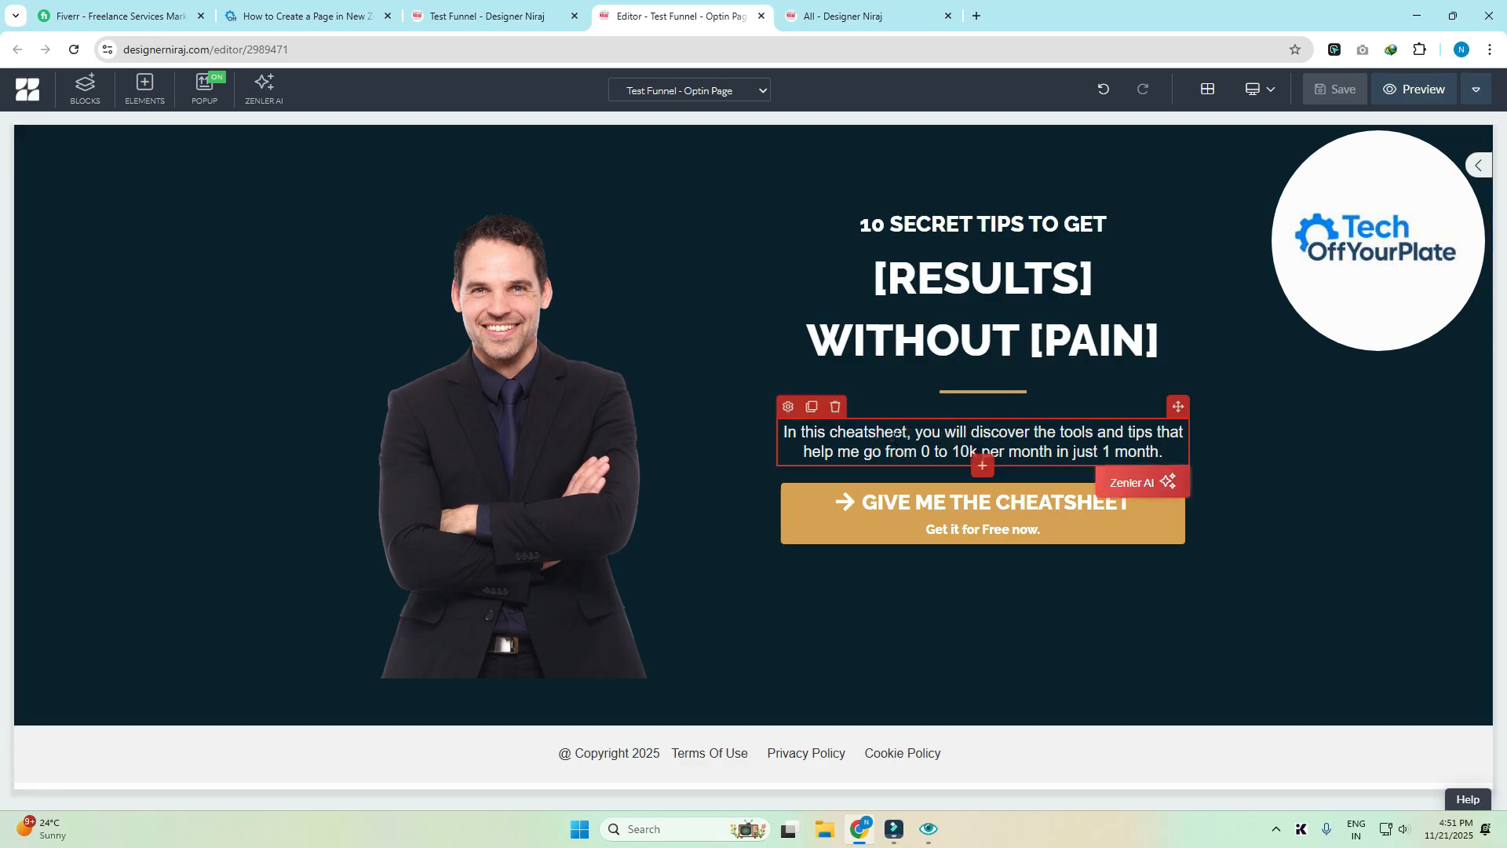
- Insert a name-and-email FORM element below the cheatsheet paragraph
click(981, 467)
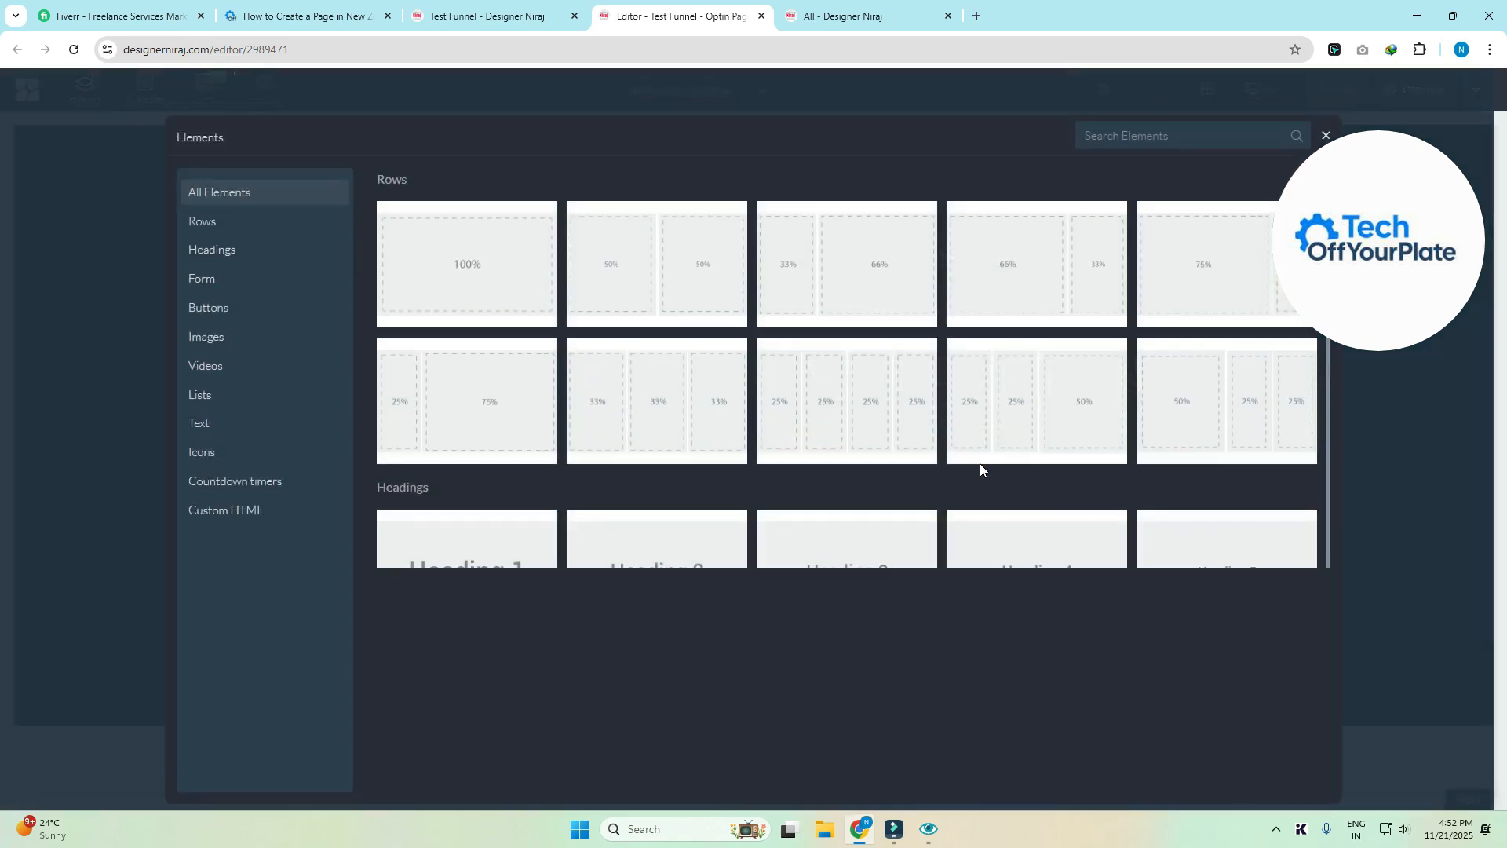
click(204, 283)
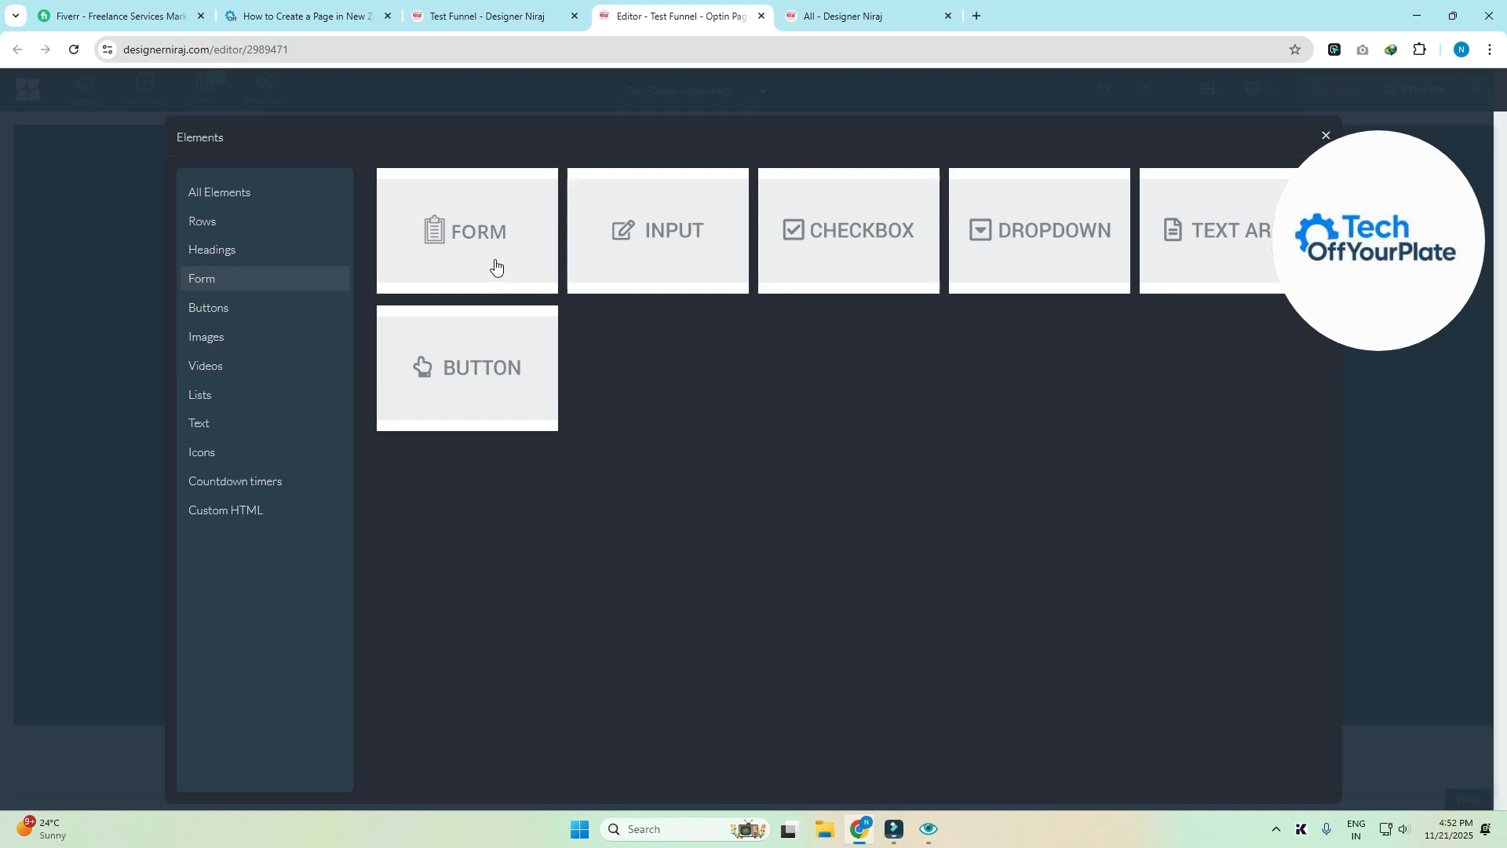
click(486, 230)
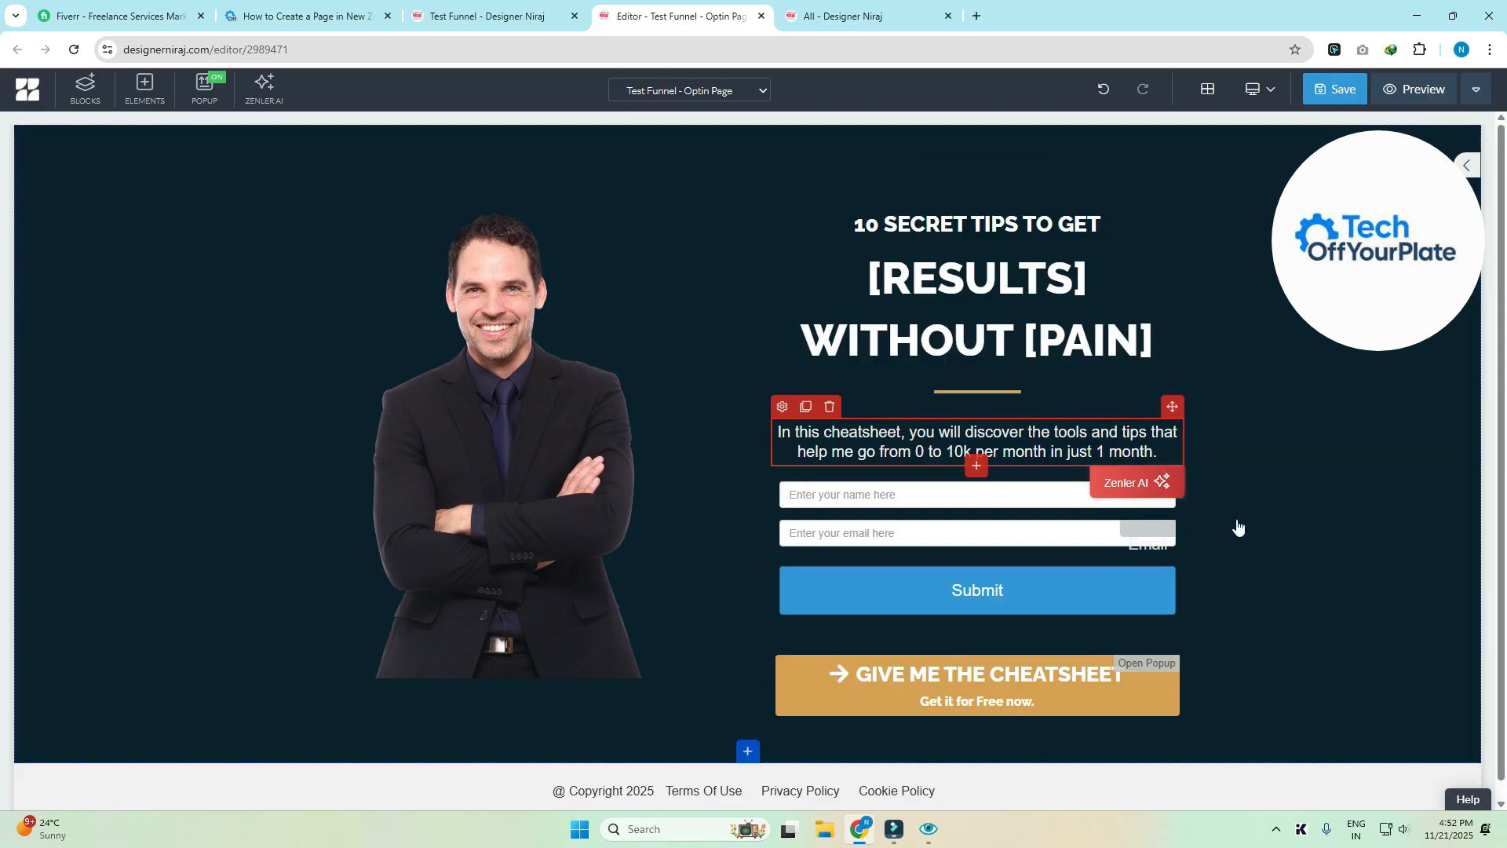
- Drag a second FORM onto the page above the paragraph, then delete that extra form
click(145, 92)
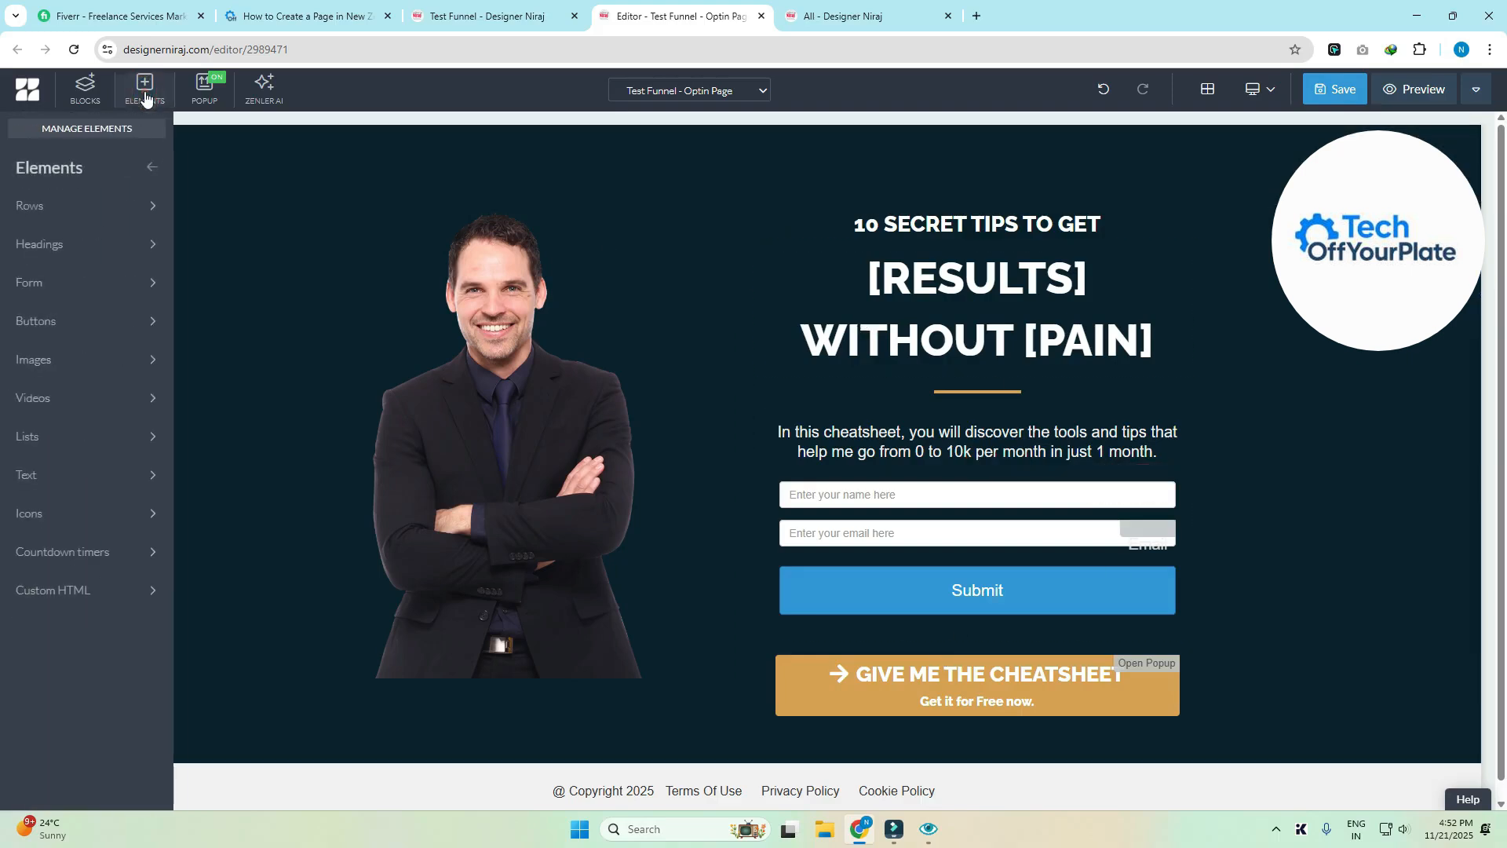
click(33, 282)
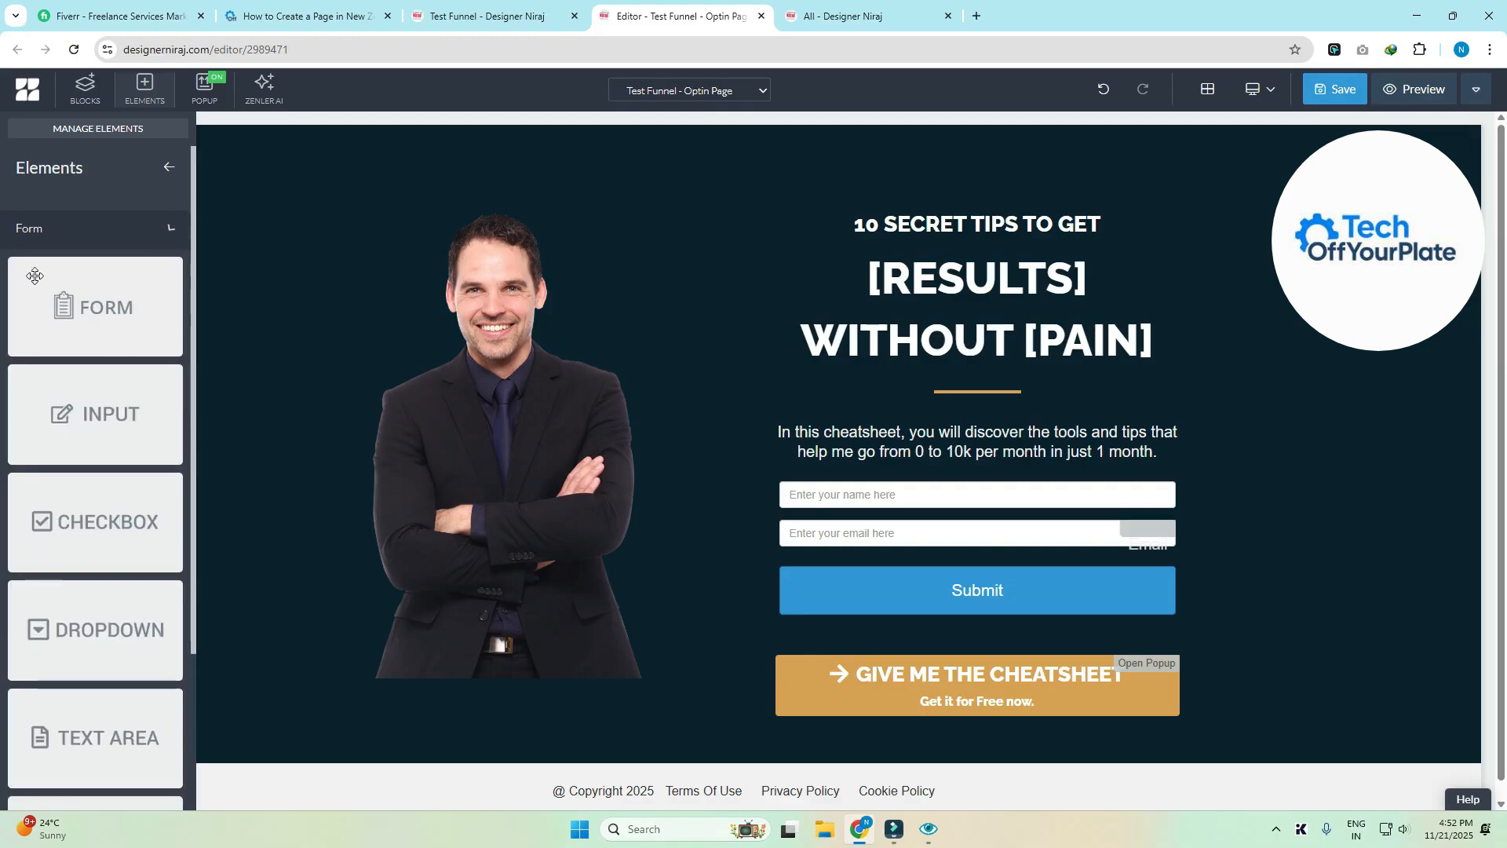
drag(63, 306, 946, 506)
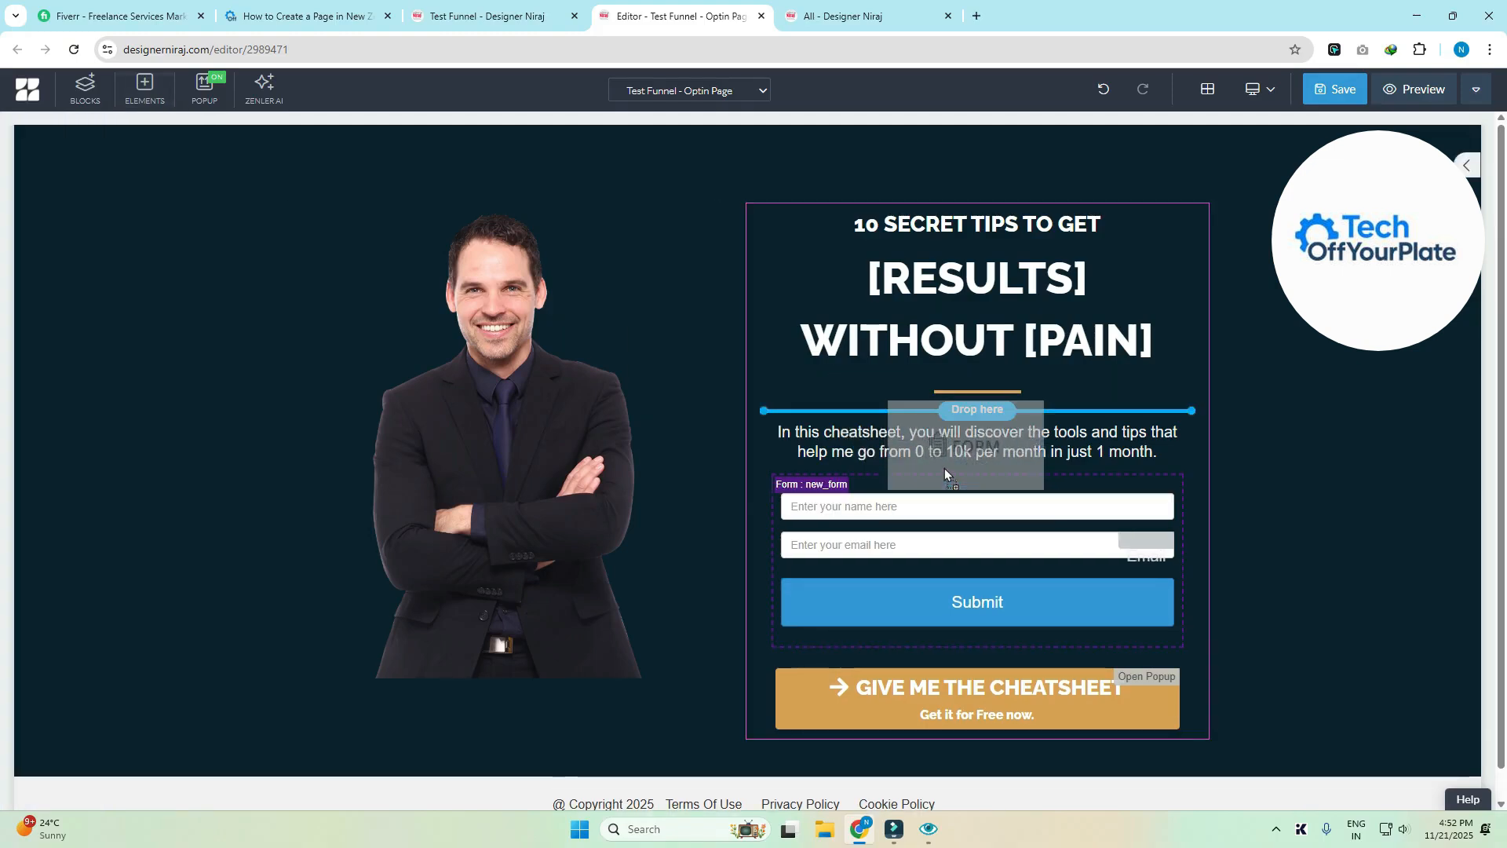
drag(945, 468, 944, 468)
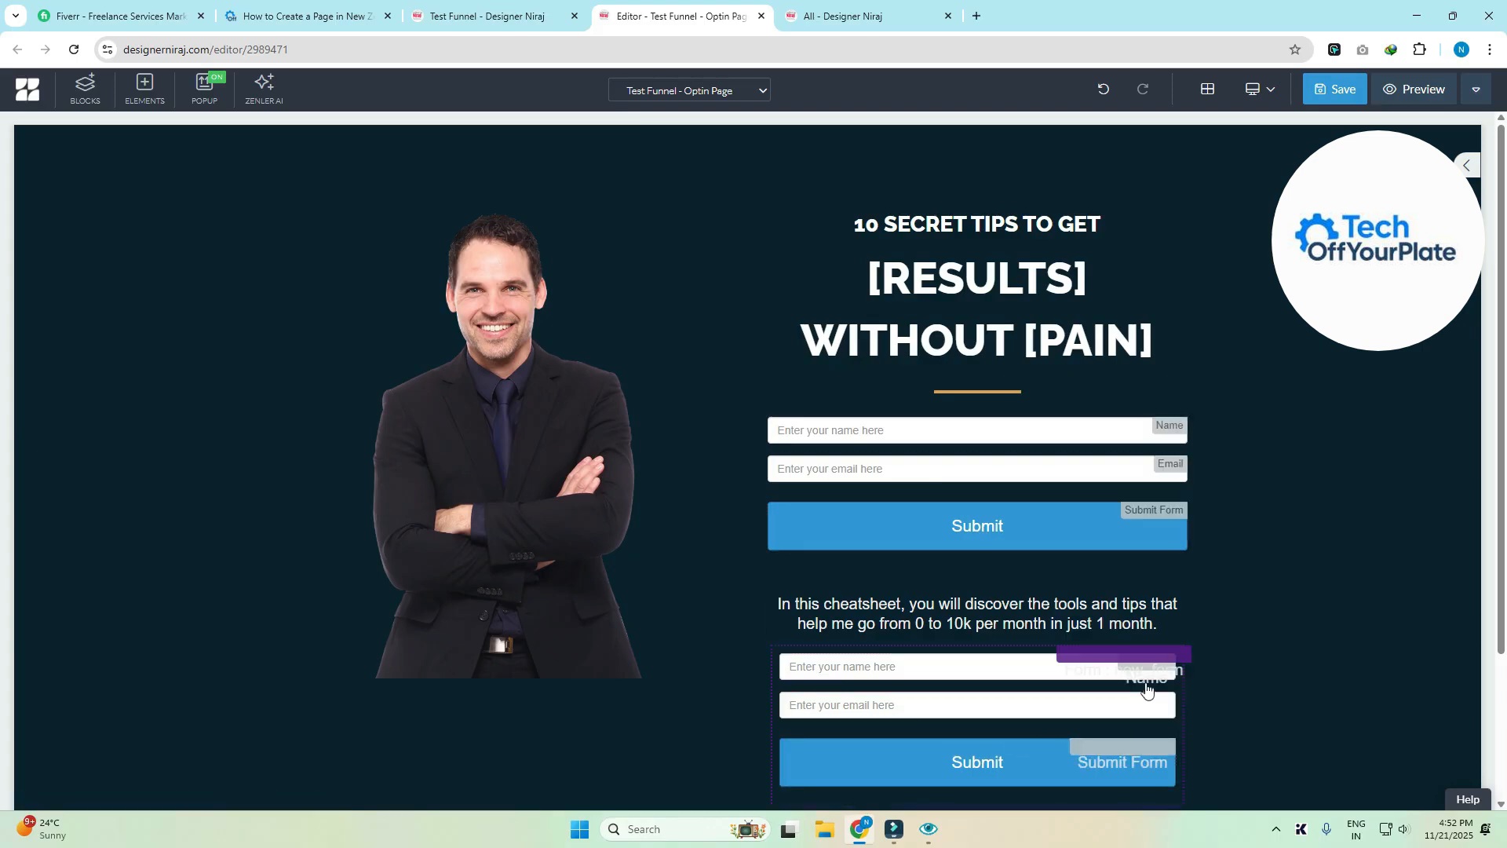
click(1153, 565)
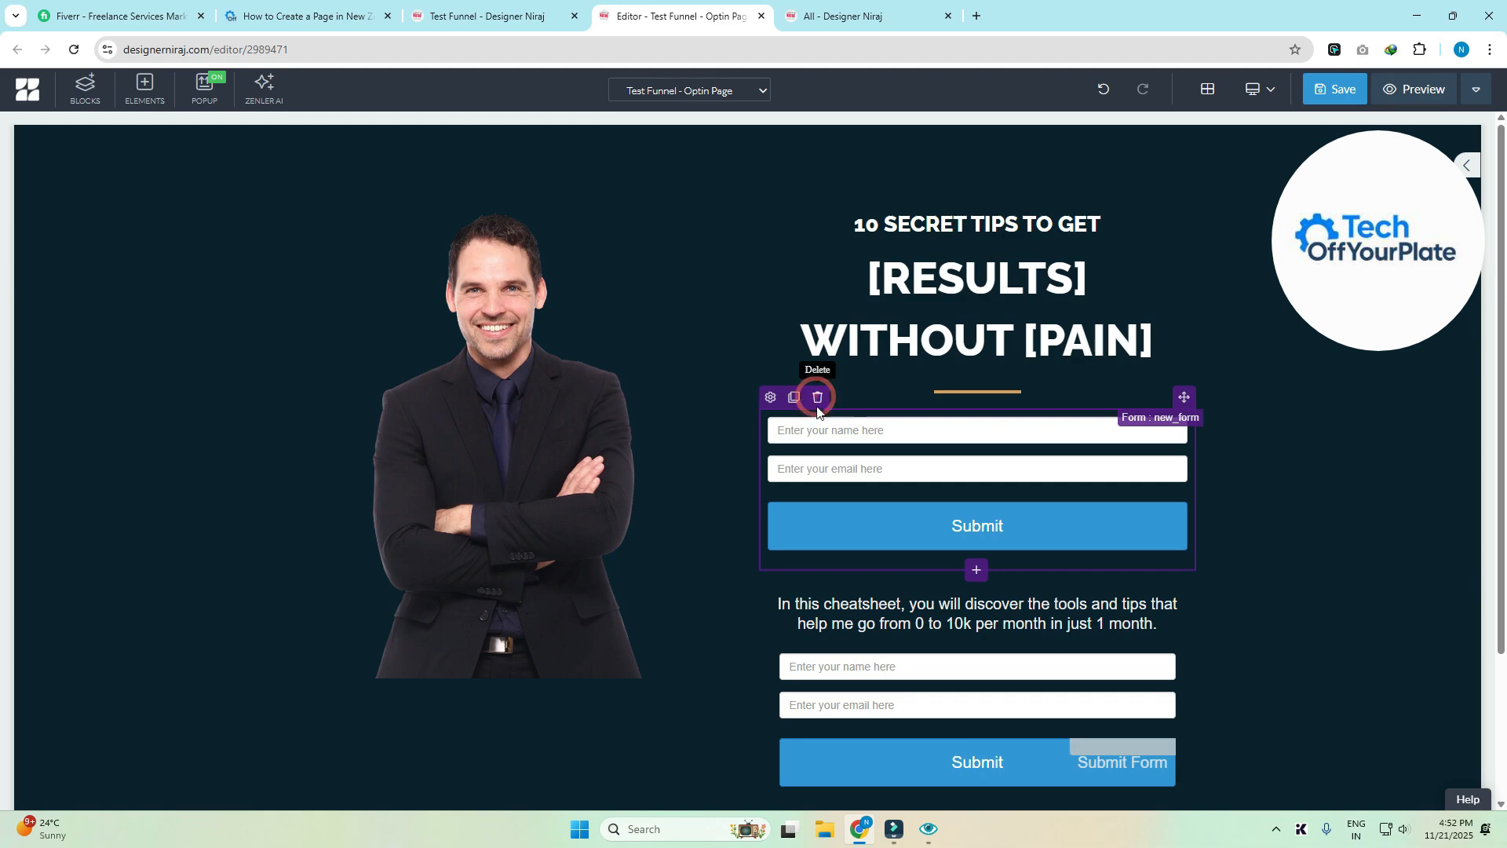
click(817, 404)
click(781, 261)
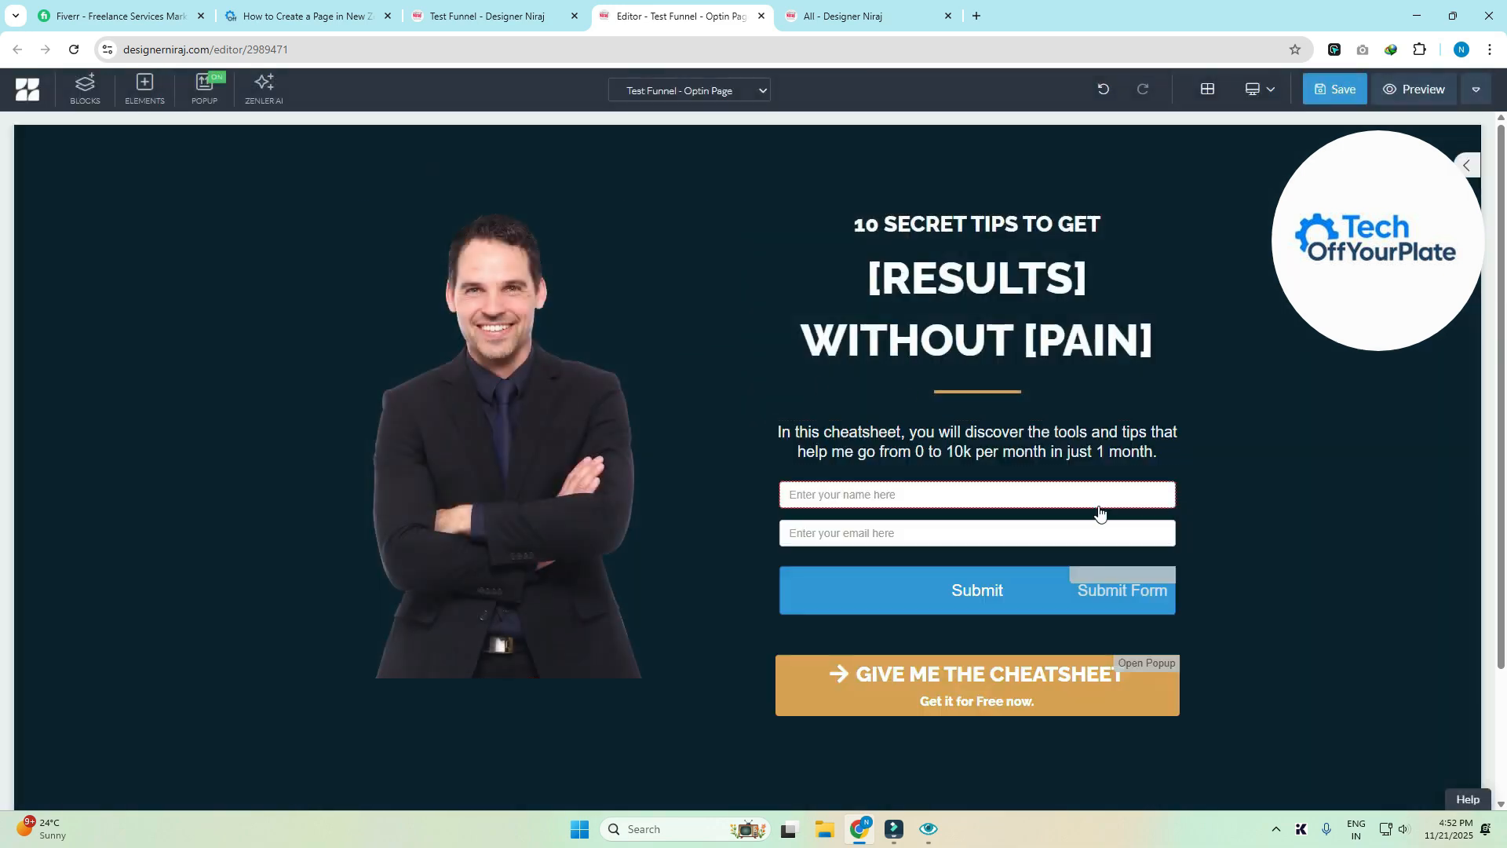
- Move the Give Me the Cheatsheet button into the form under the email field and delete Submit
scroll(985, 502, down, 2)
scroll(899, 431, up, 1)
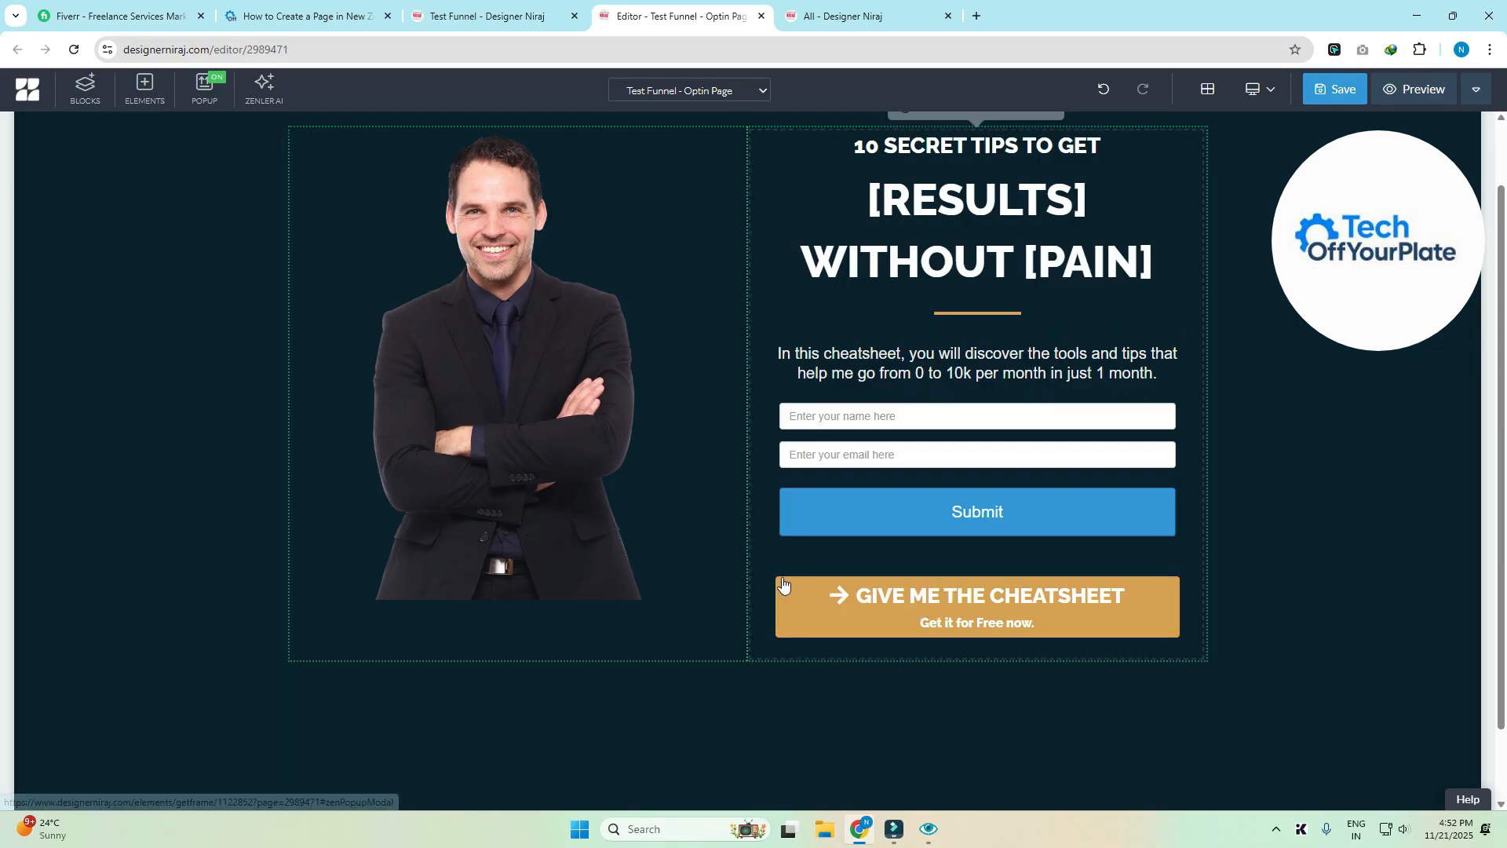
click(777, 604)
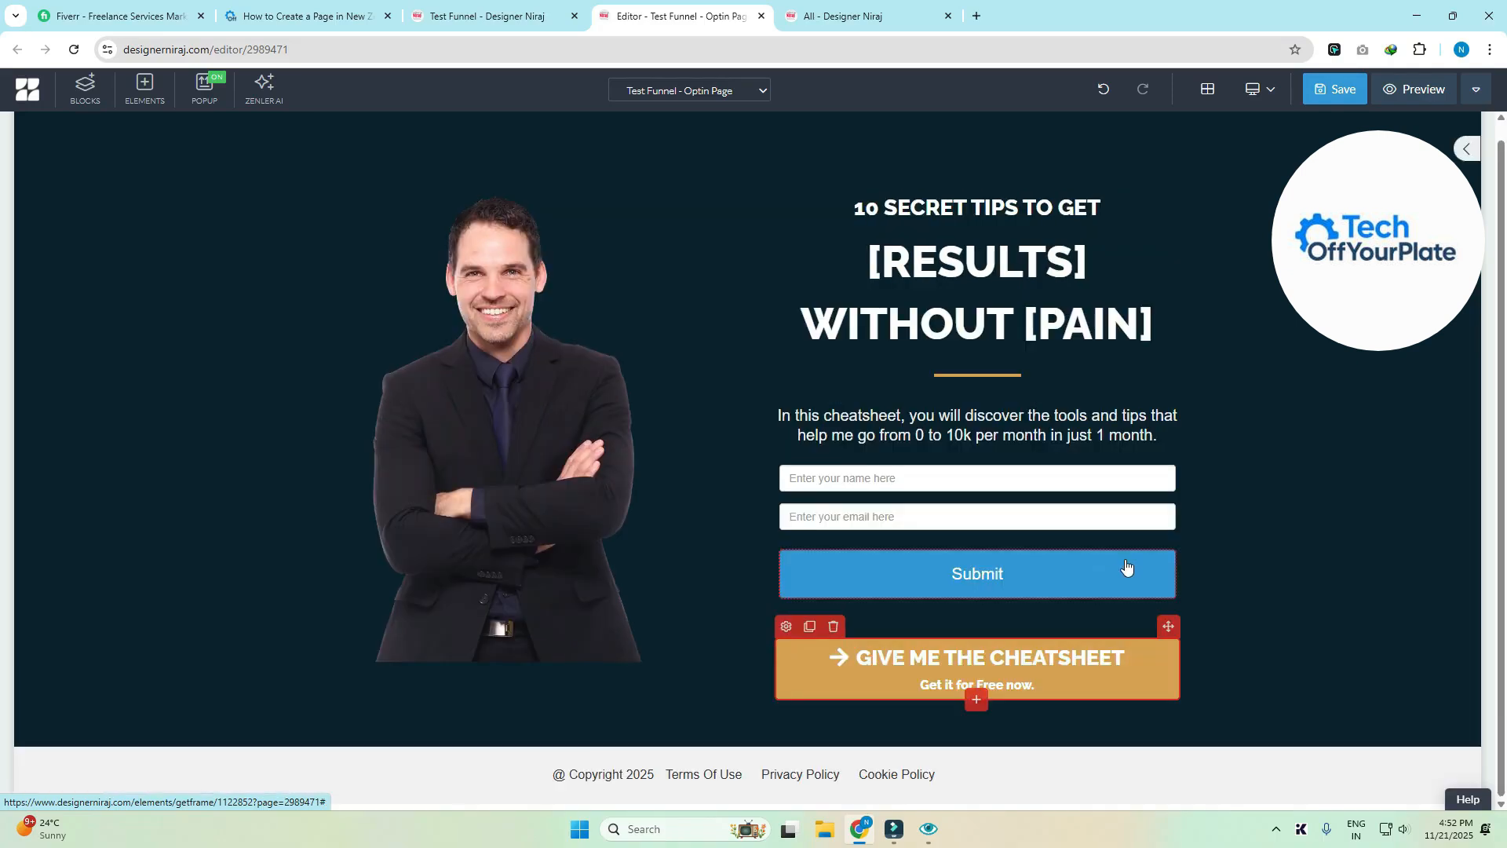
drag(1166, 618, 1072, 557)
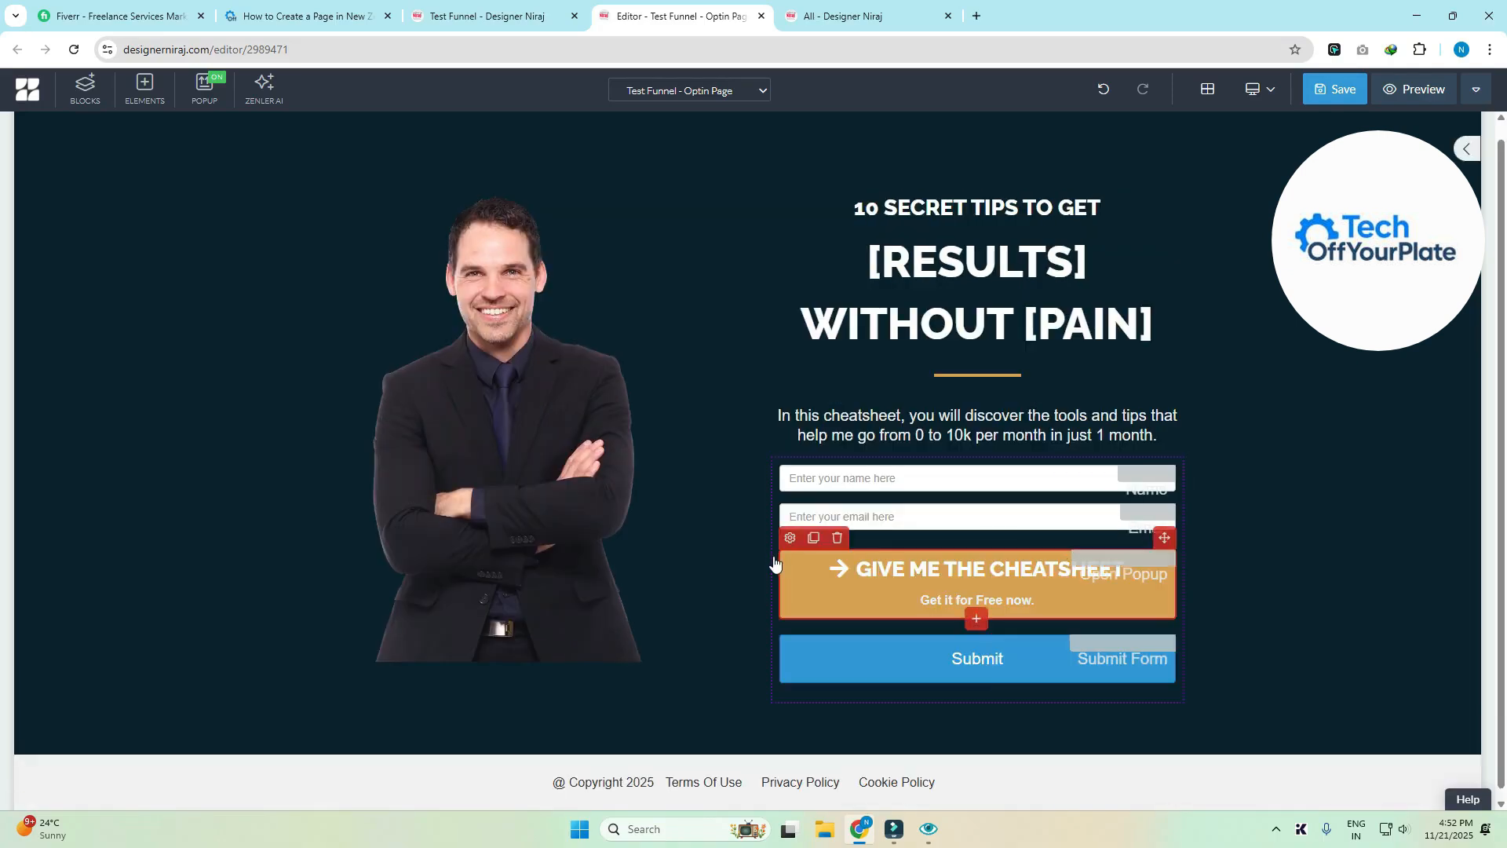
click(811, 639)
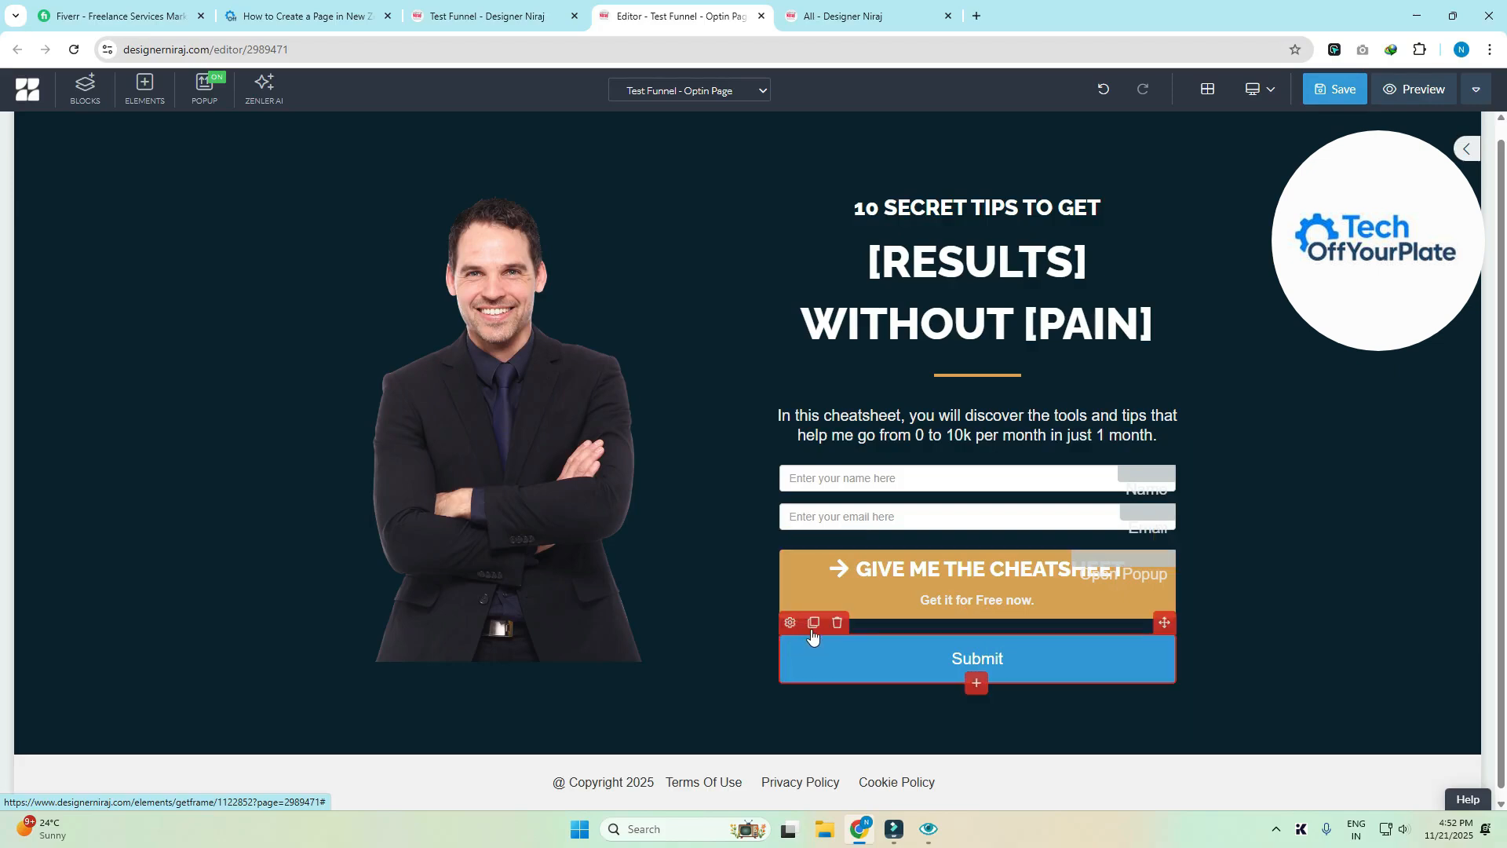
click(836, 622)
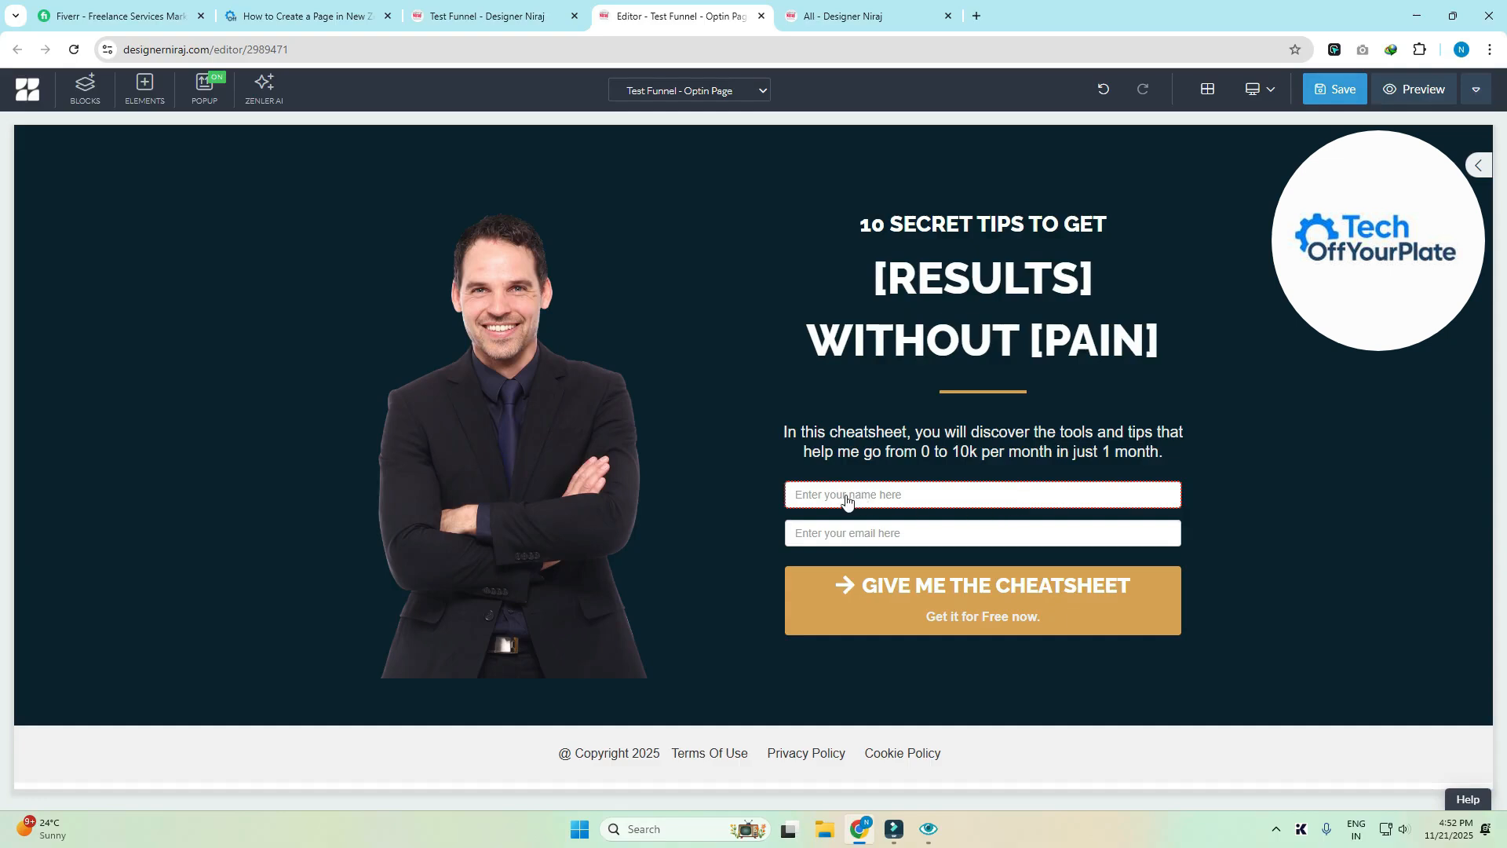
- Review the name field's placeholder and keep its input type as First Name
click(791, 493)
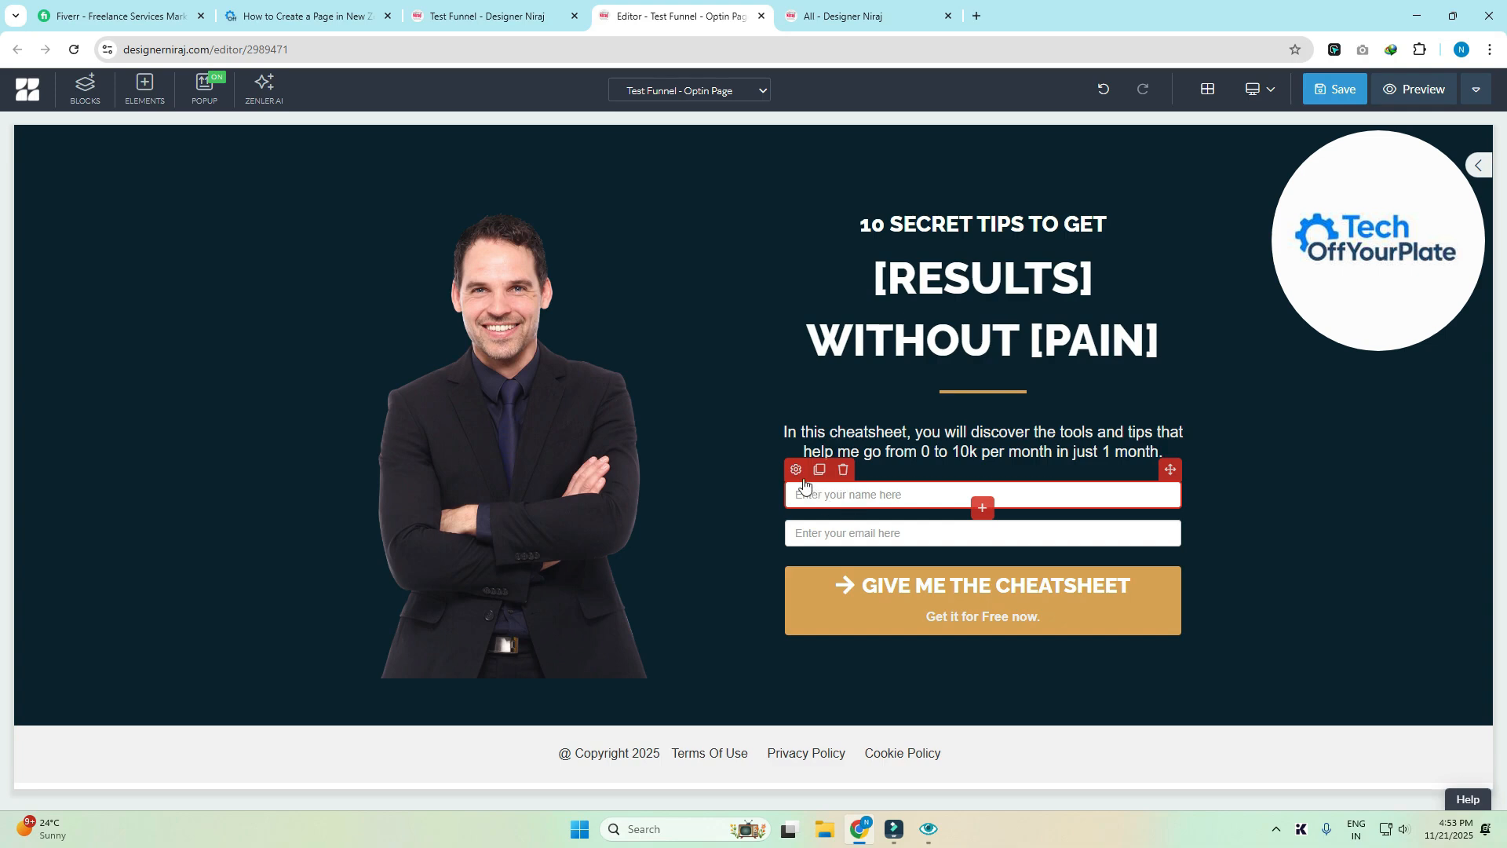
click(796, 471)
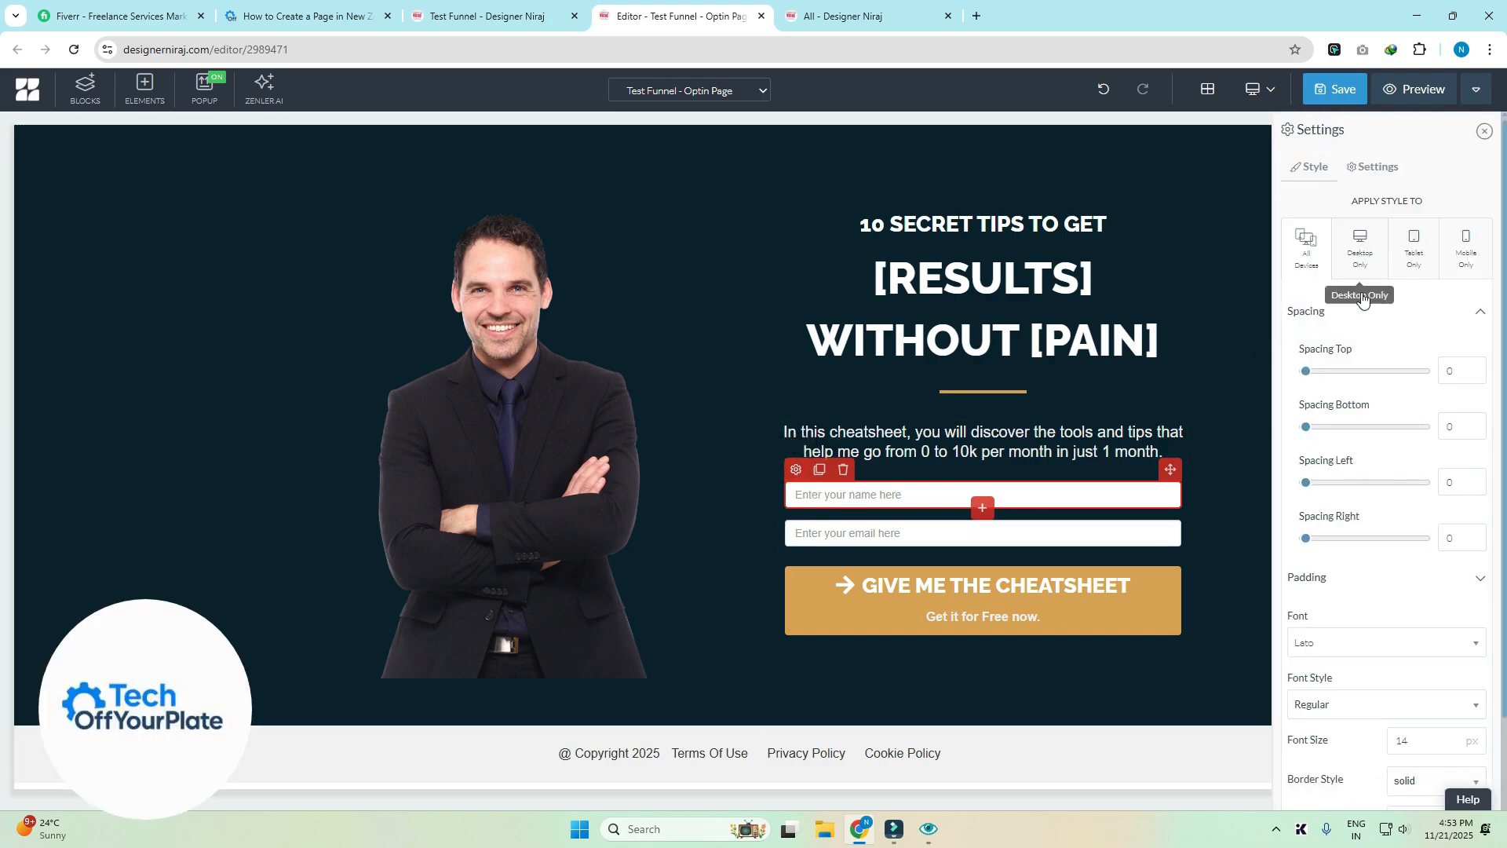
scroll(1419, 663, down, 2)
scroll(1419, 663, down, 1)
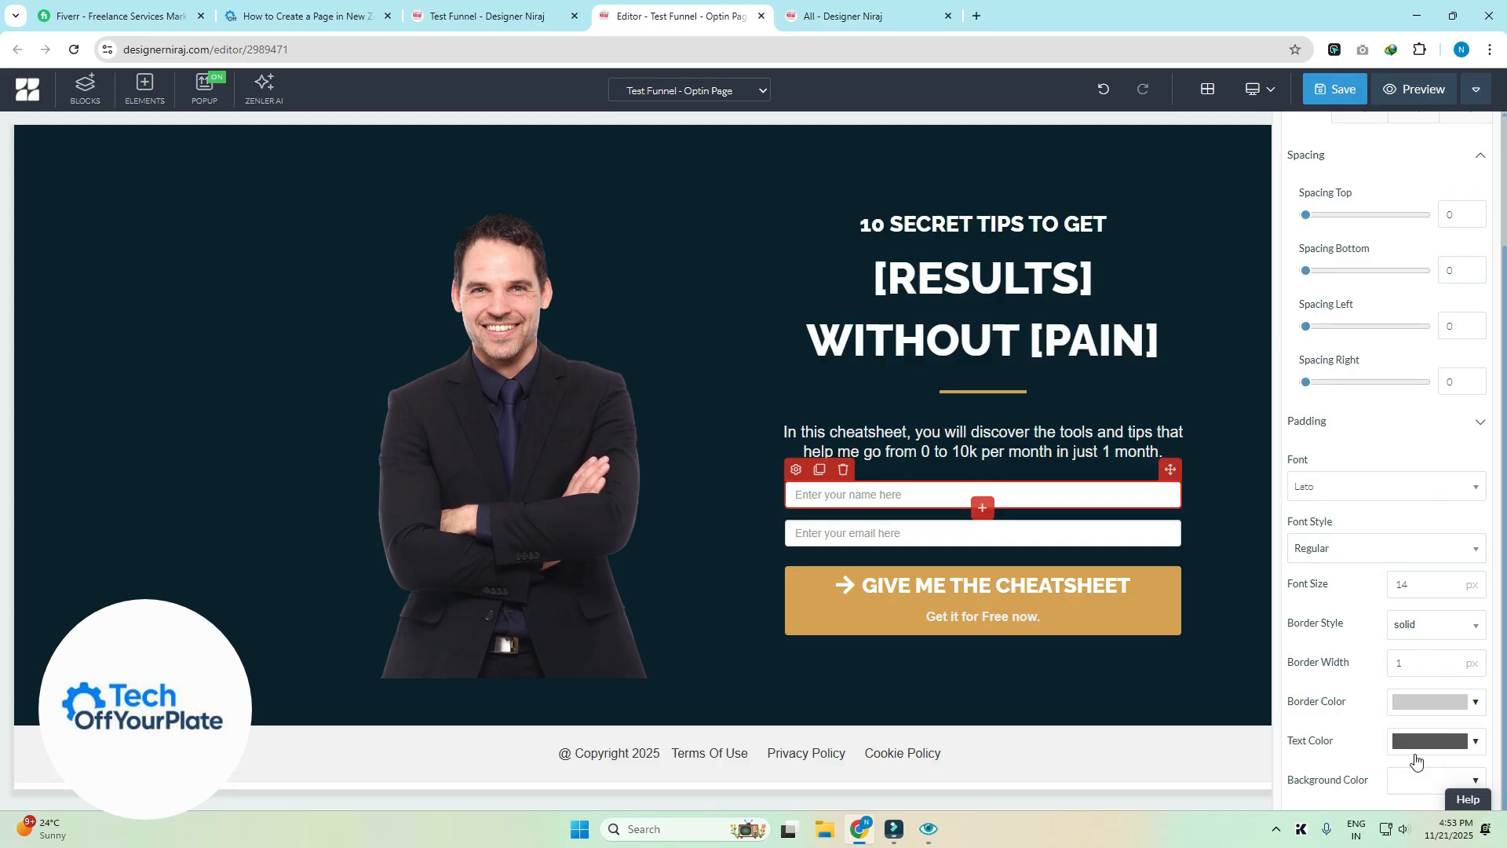
scroll(1373, 545, up, 2)
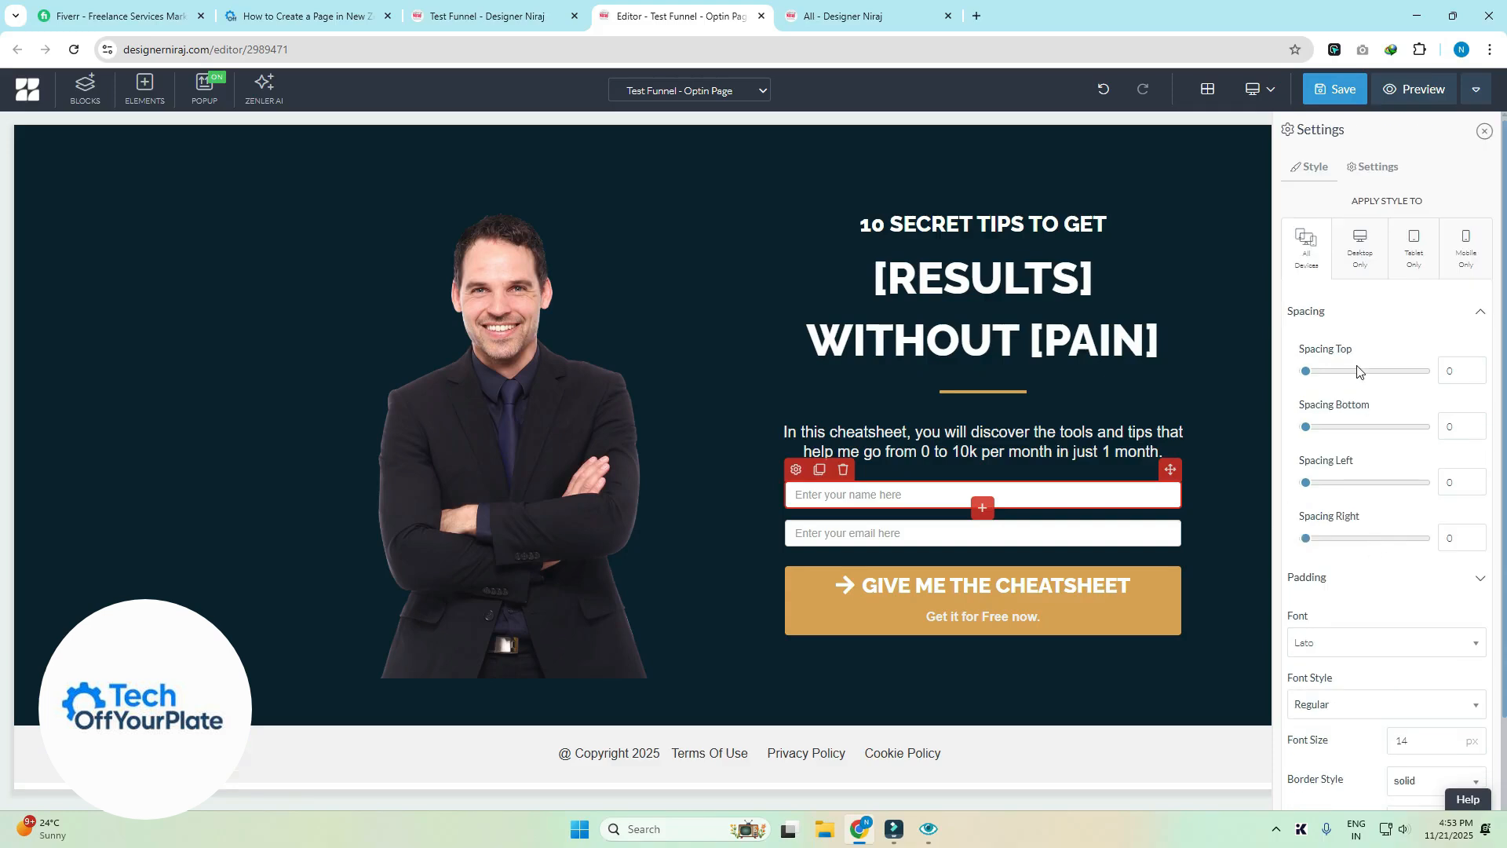
click(1371, 170)
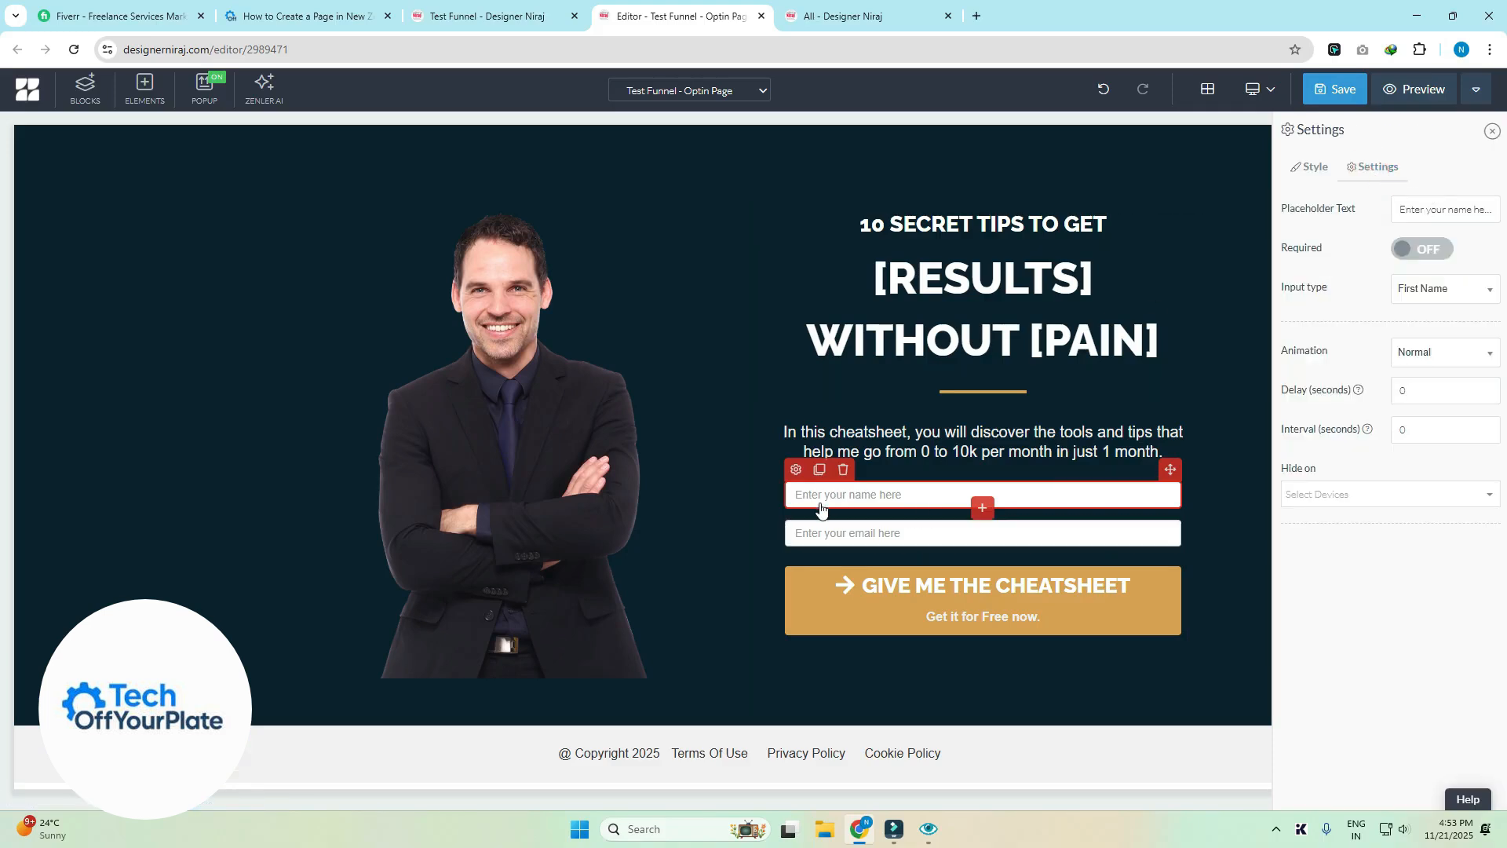
drag(1411, 209, 1504, 214)
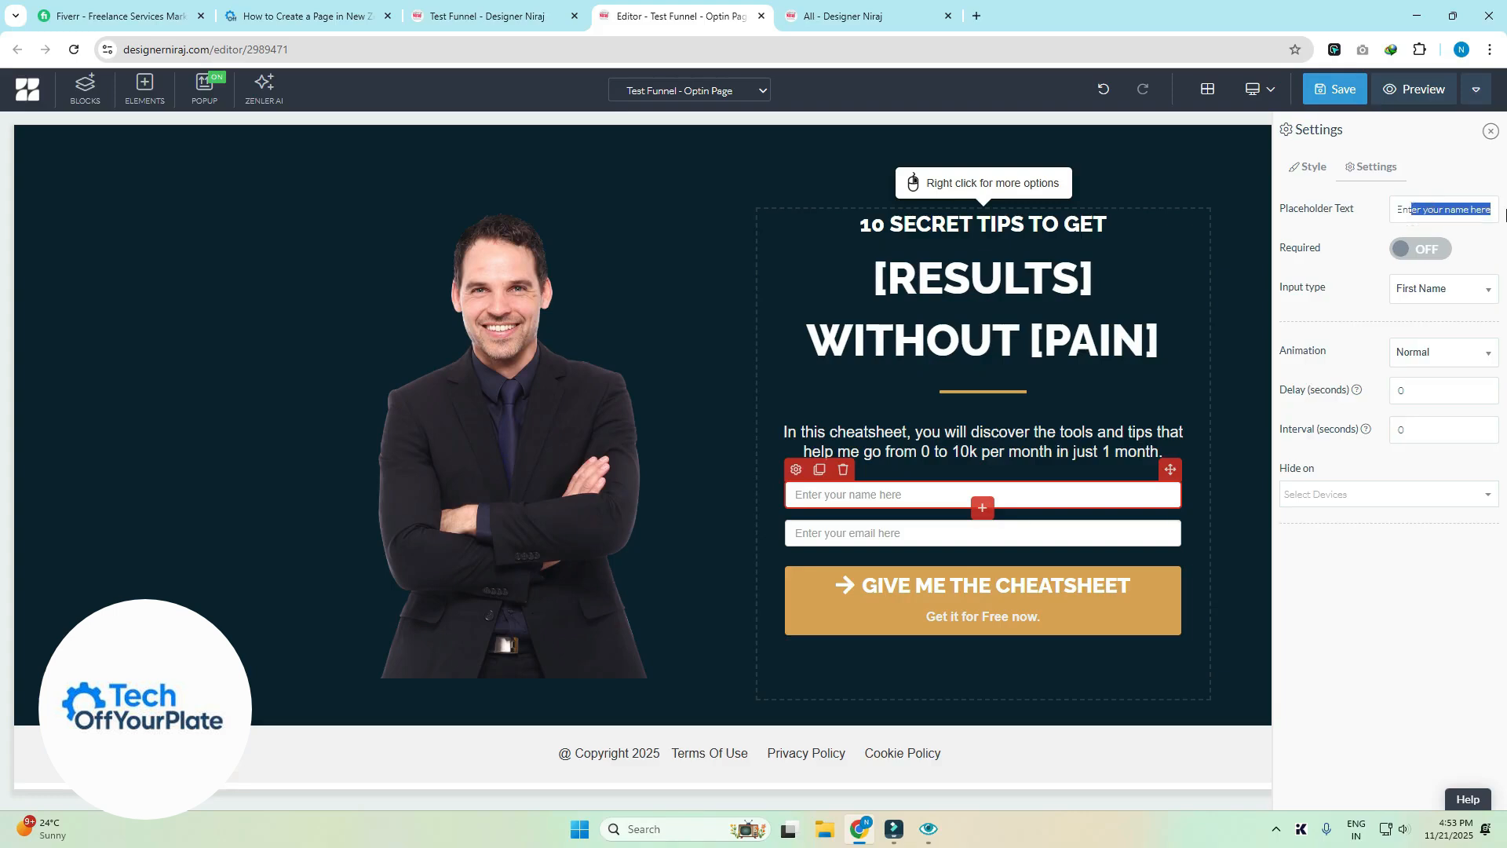
click(1434, 297)
click(1436, 295)
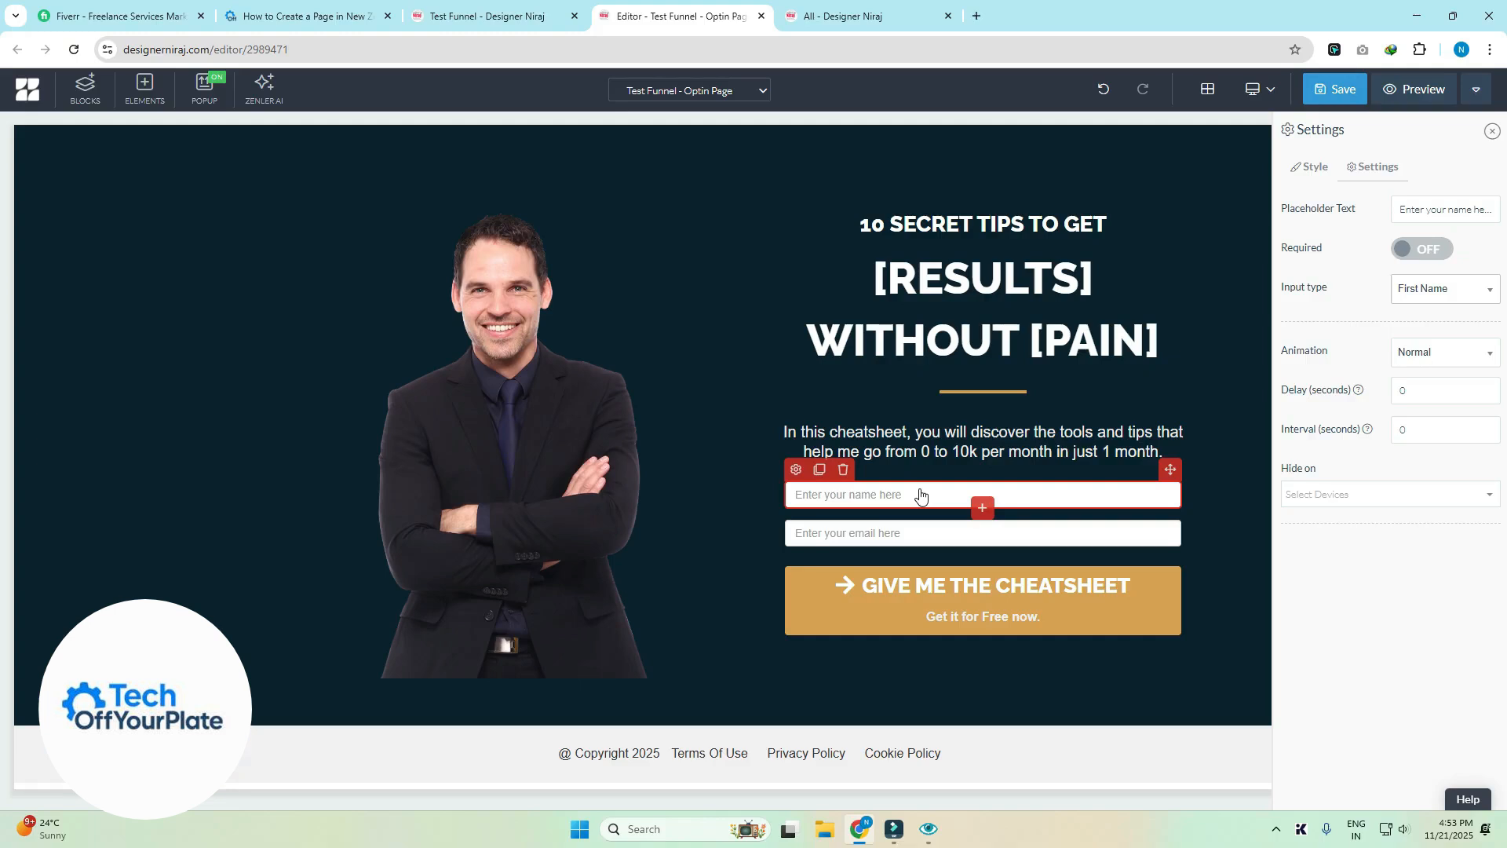
click(1442, 294)
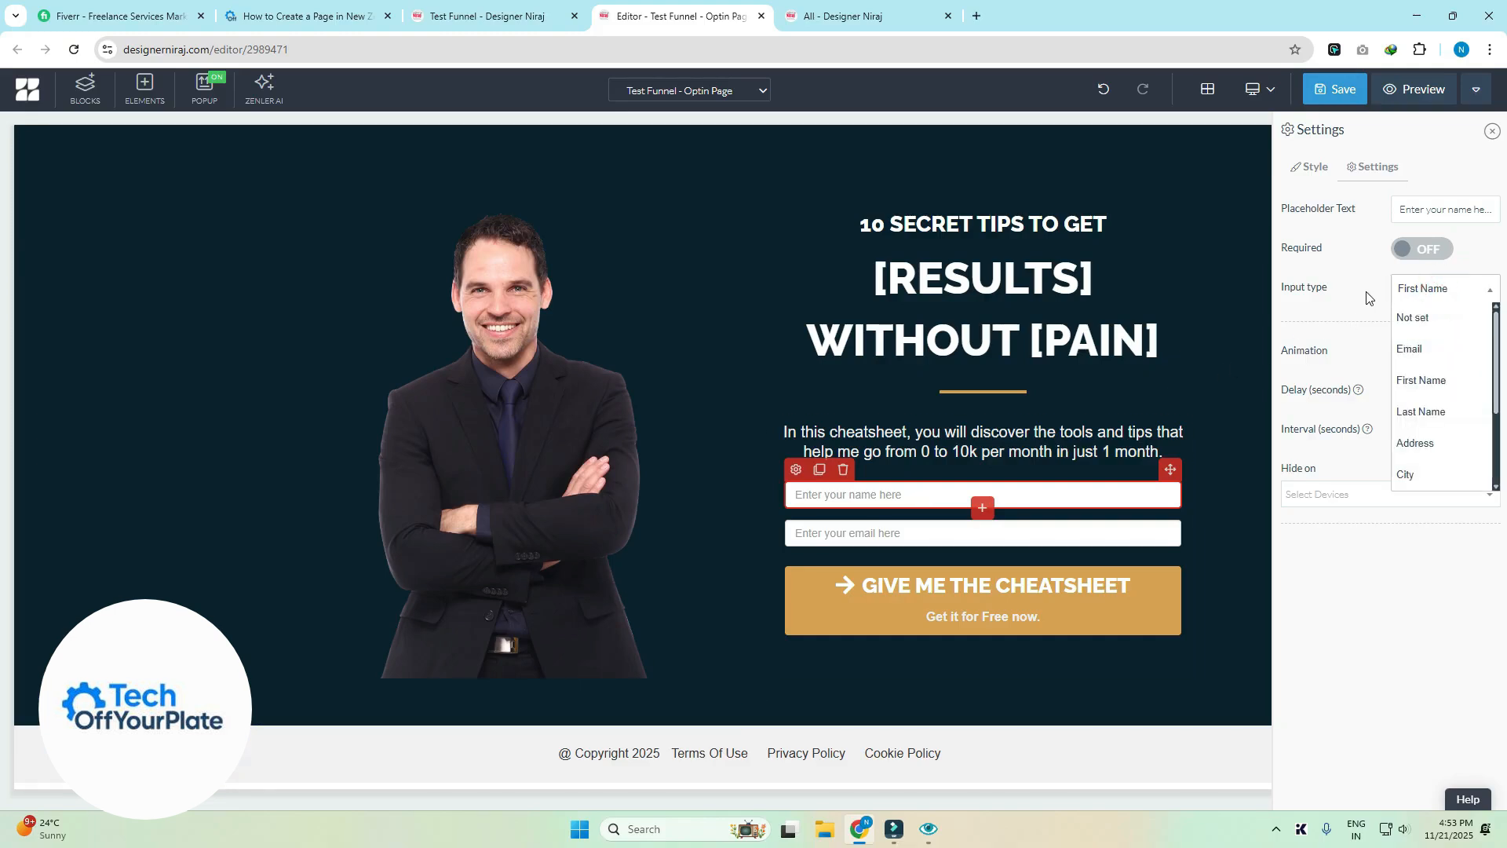
click(1299, 312)
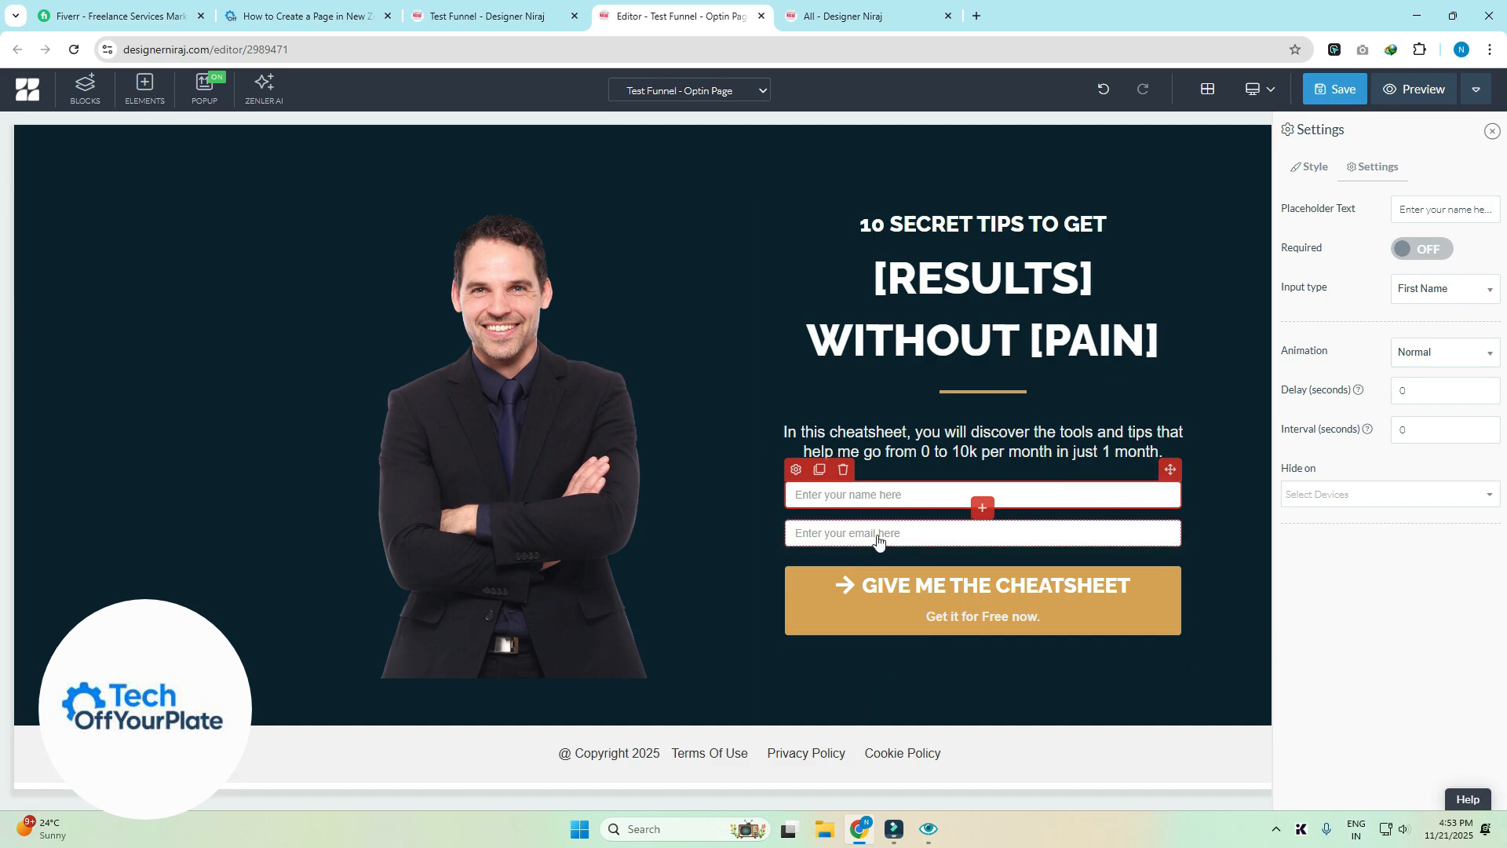
- Check that the email field's input type is set to Email
click(804, 540)
click(795, 507)
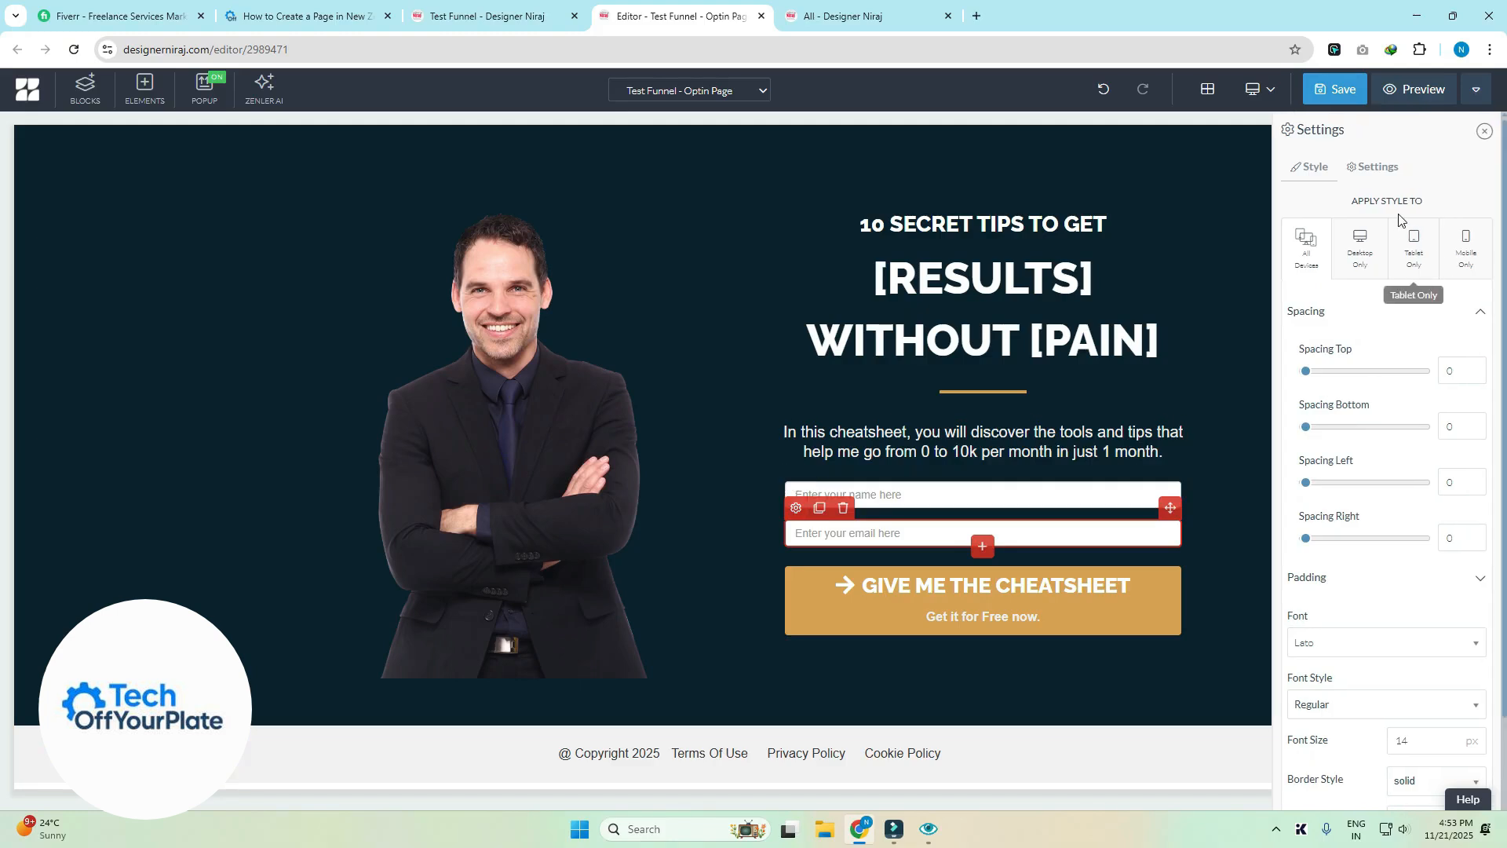
click(1376, 166)
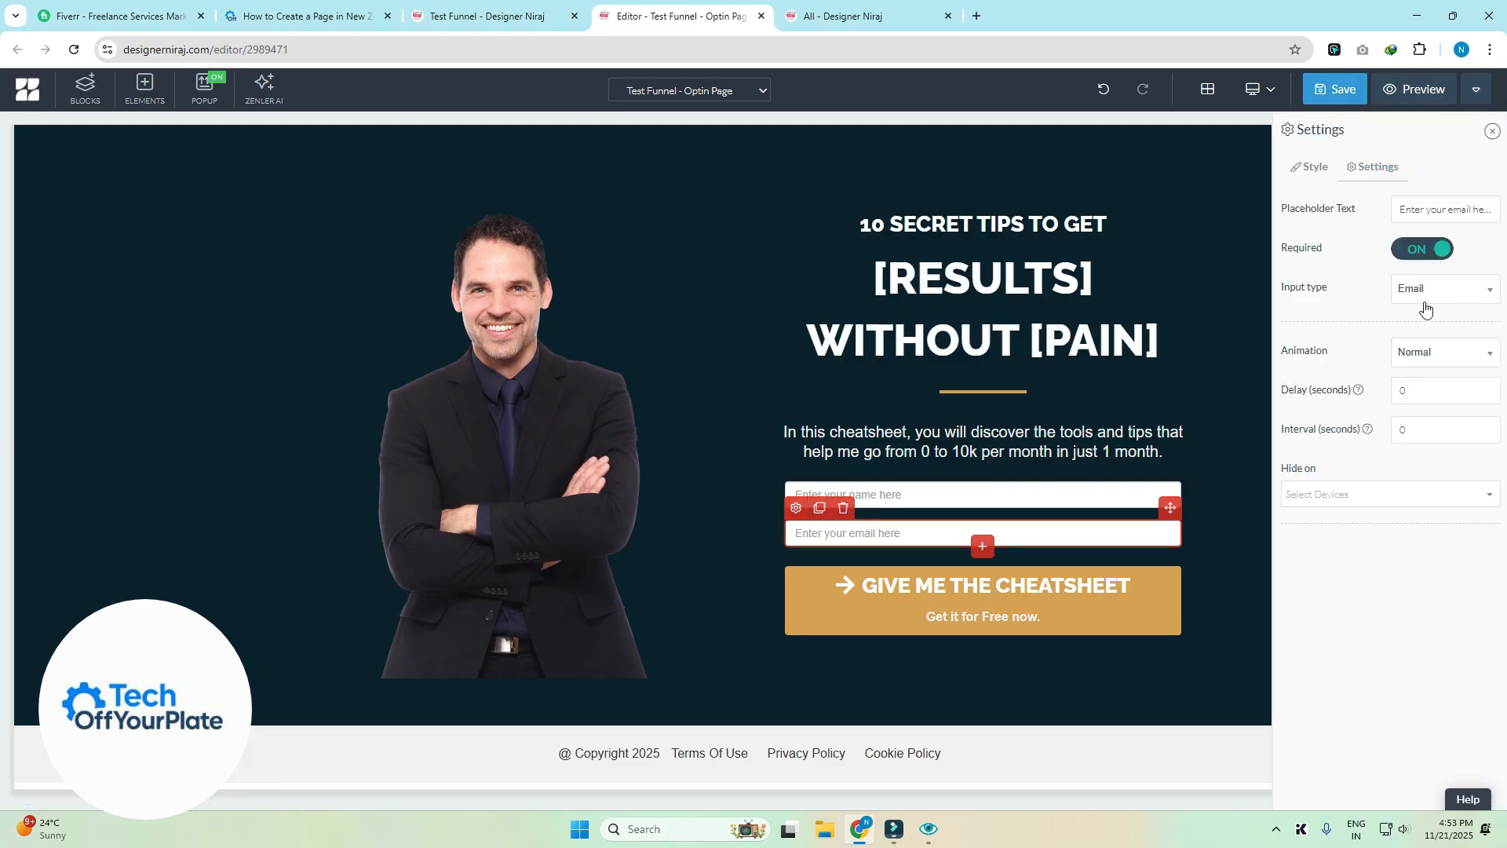
click(1426, 308)
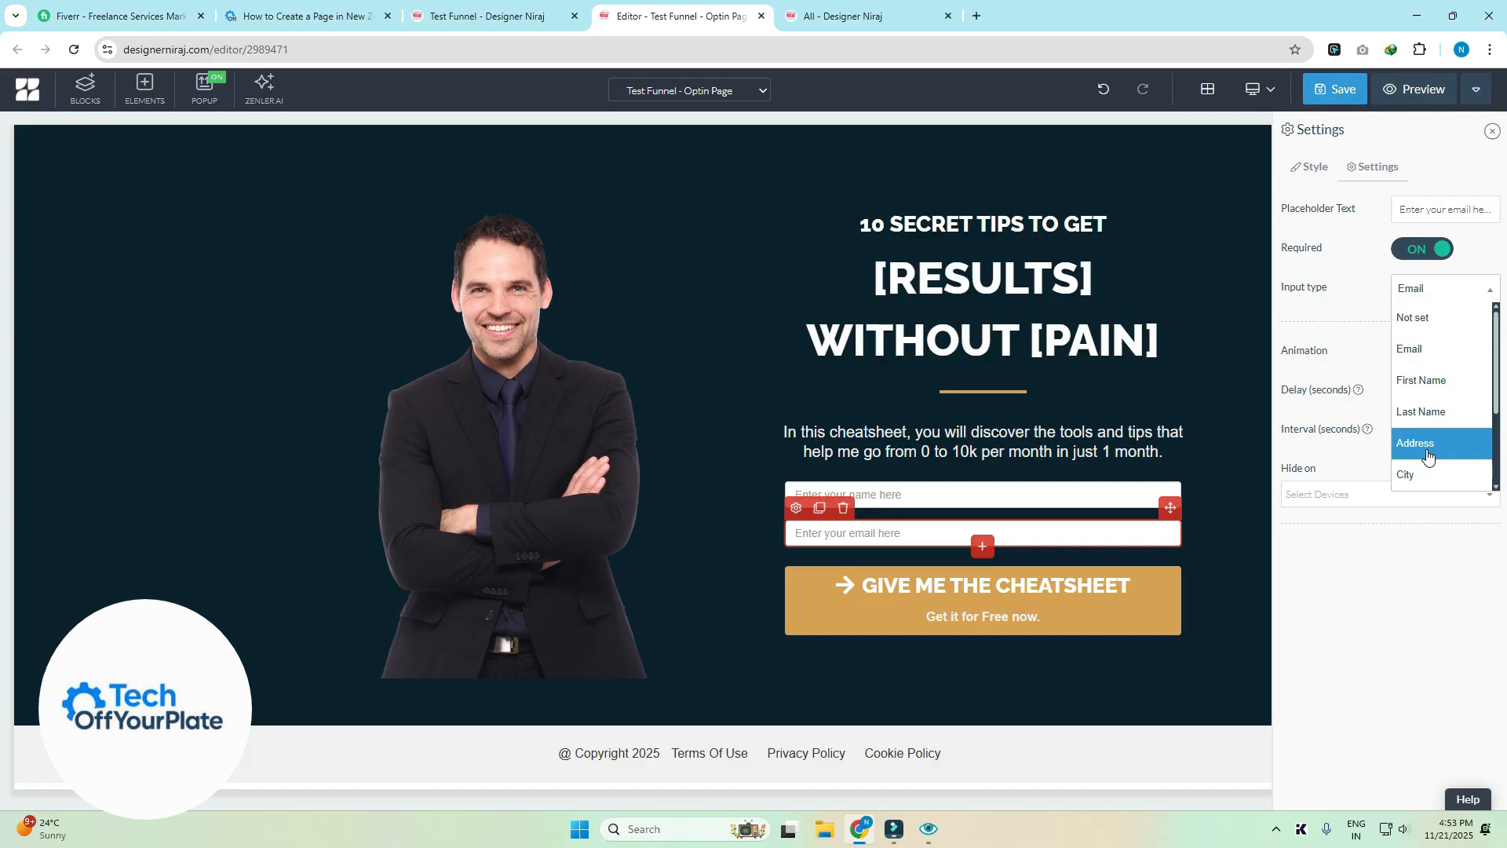
- Turn on Required for the name field
click(826, 492)
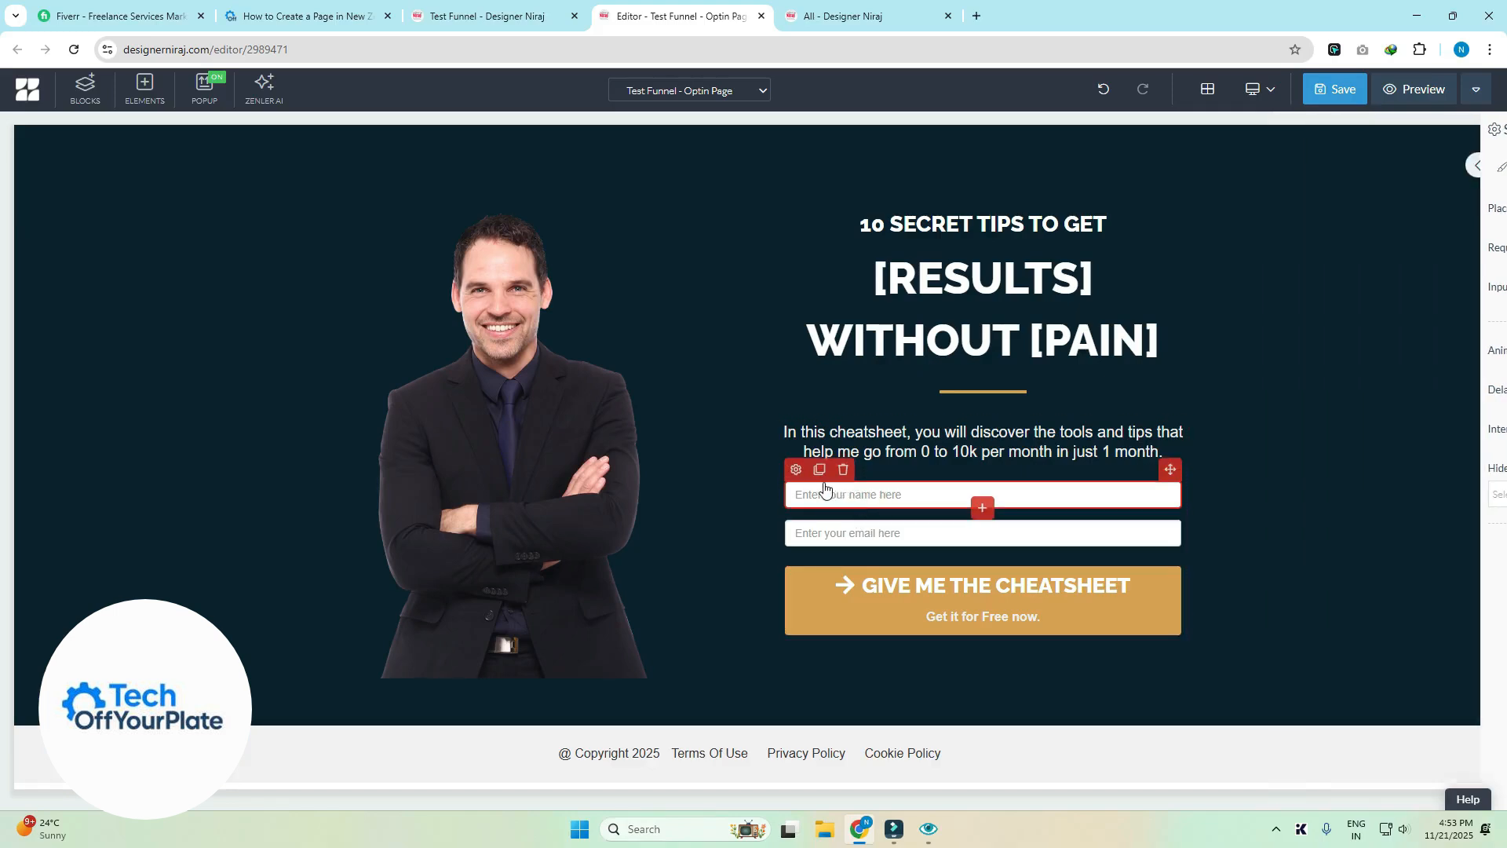
click(796, 469)
click(1381, 165)
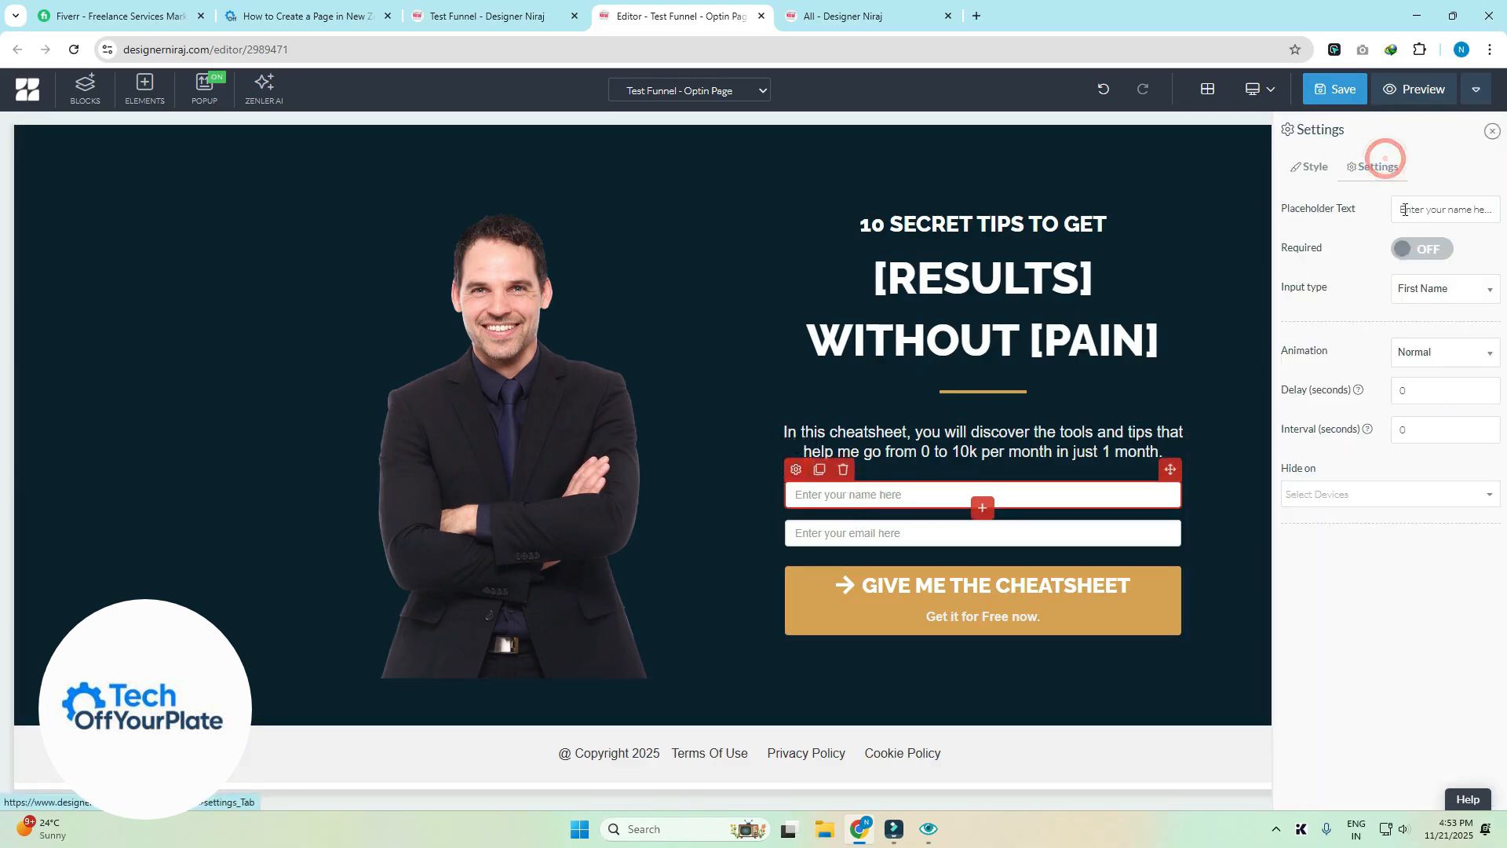
click(1422, 251)
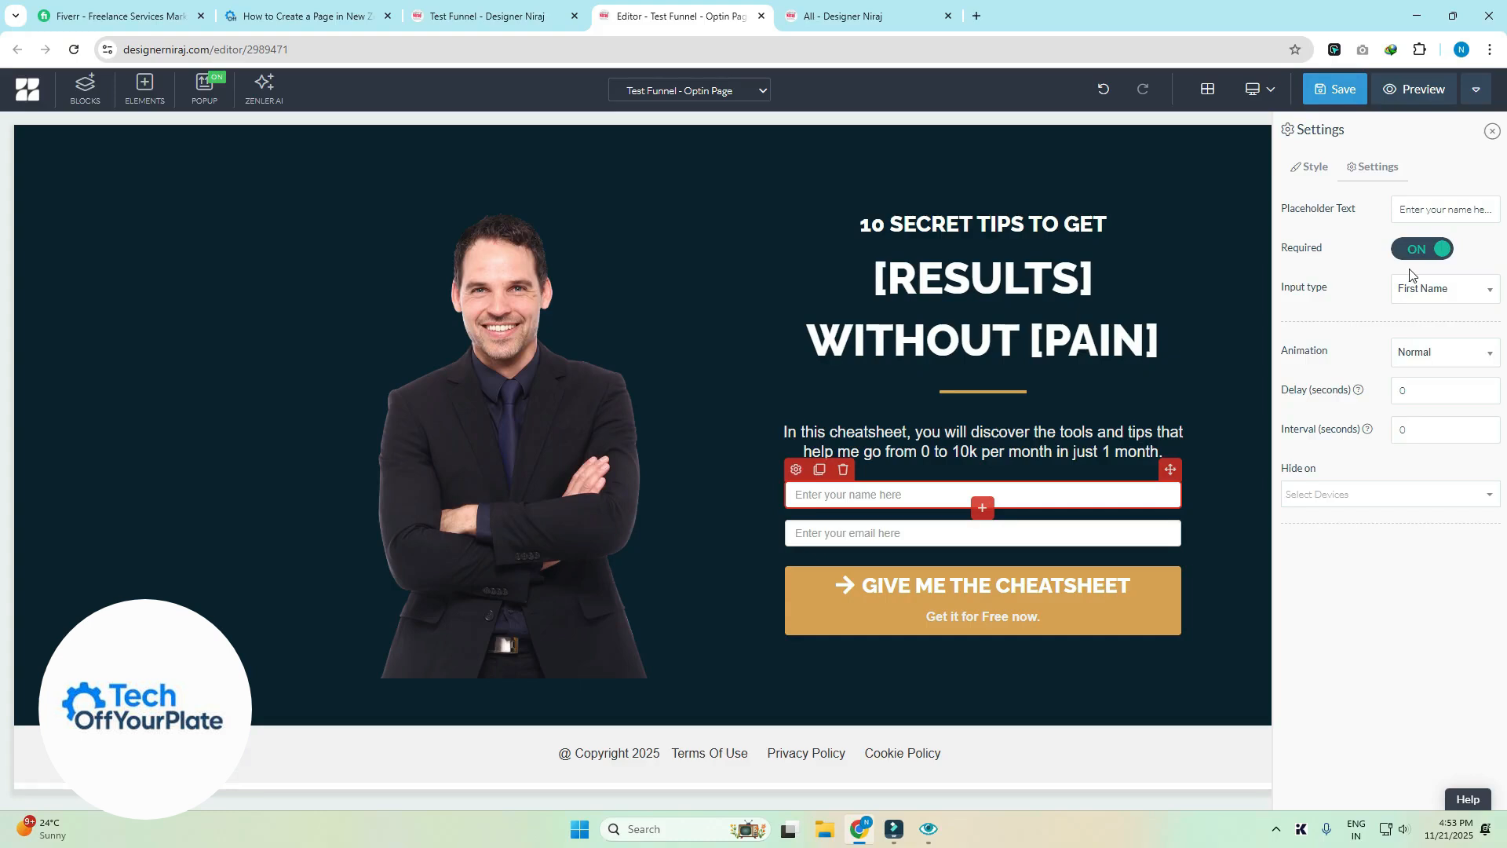
click(797, 587)
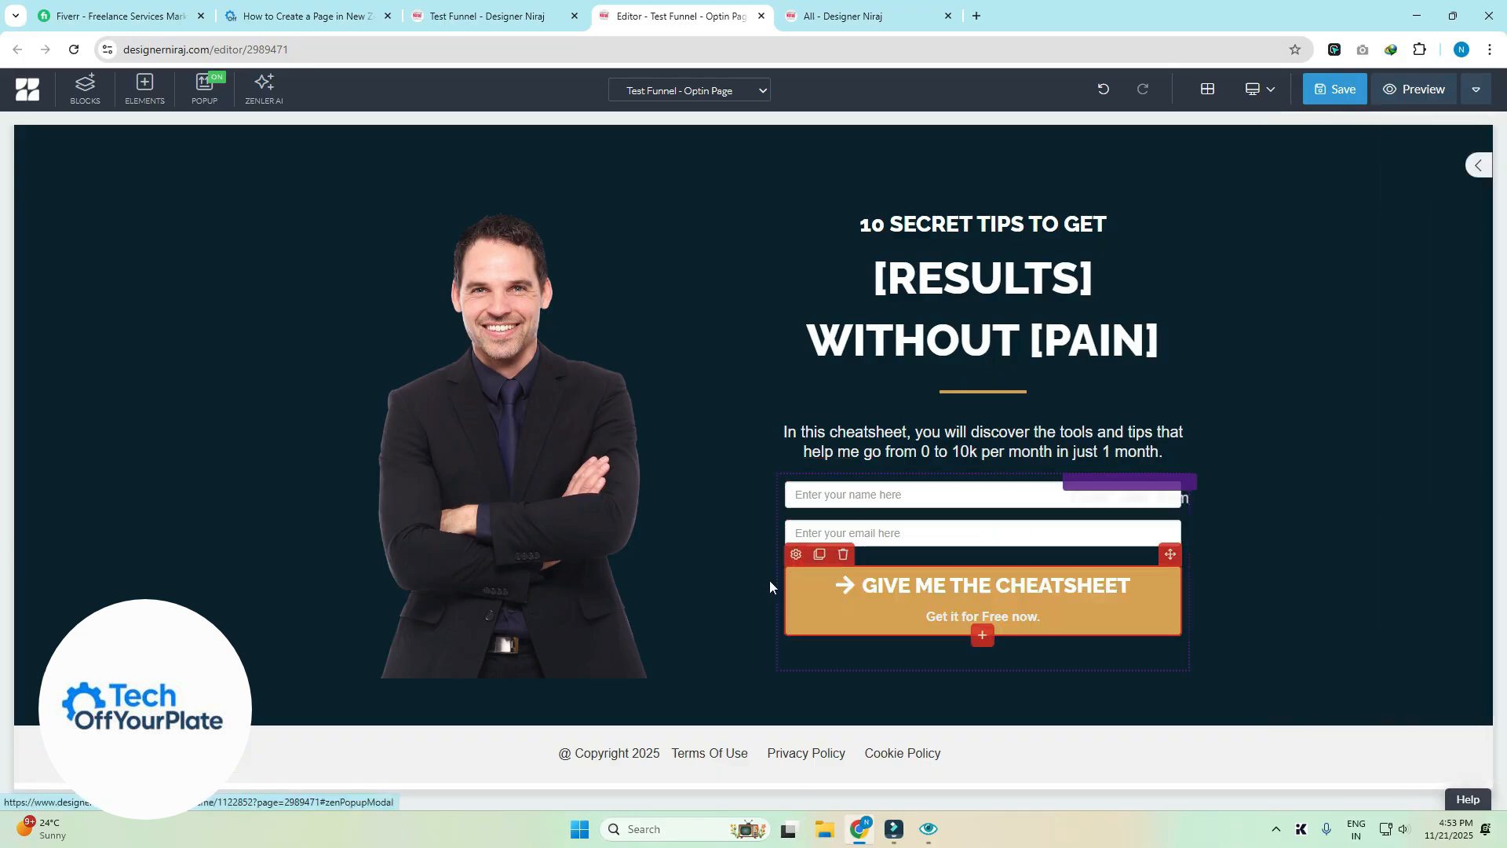
click(794, 557)
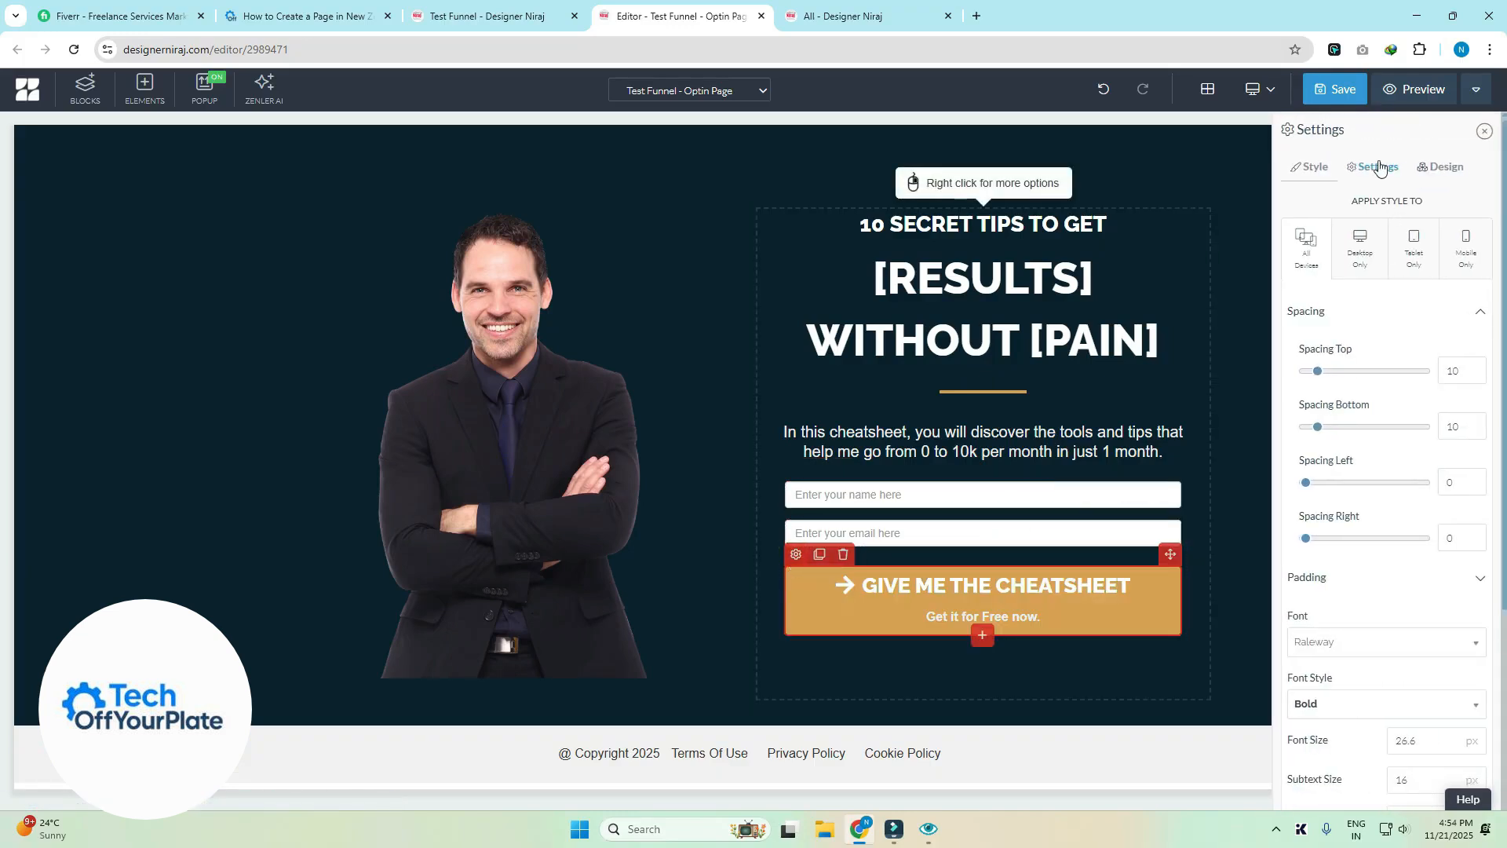
click(1379, 166)
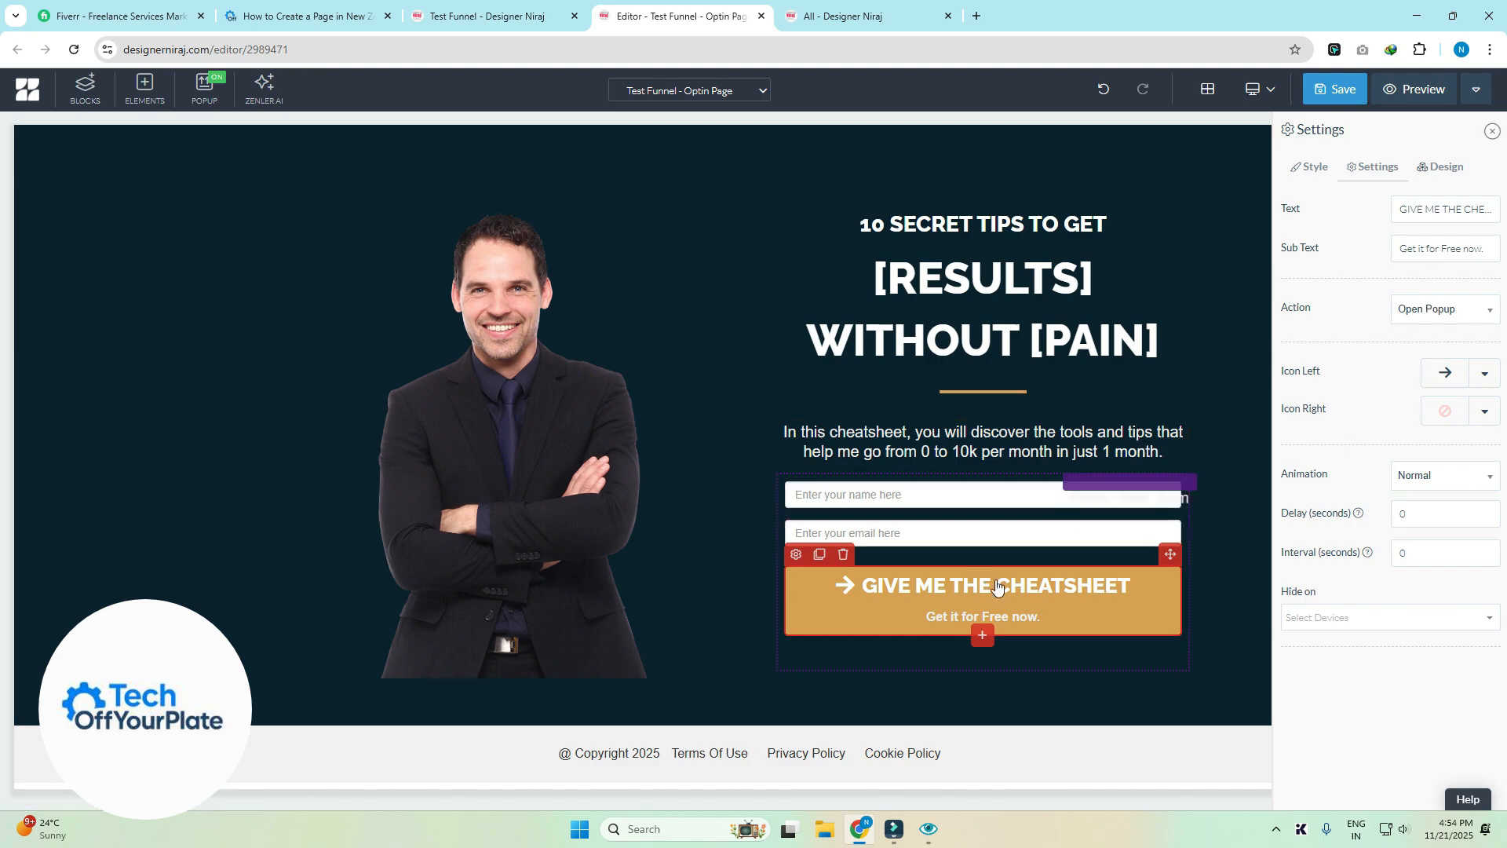
click(1415, 322)
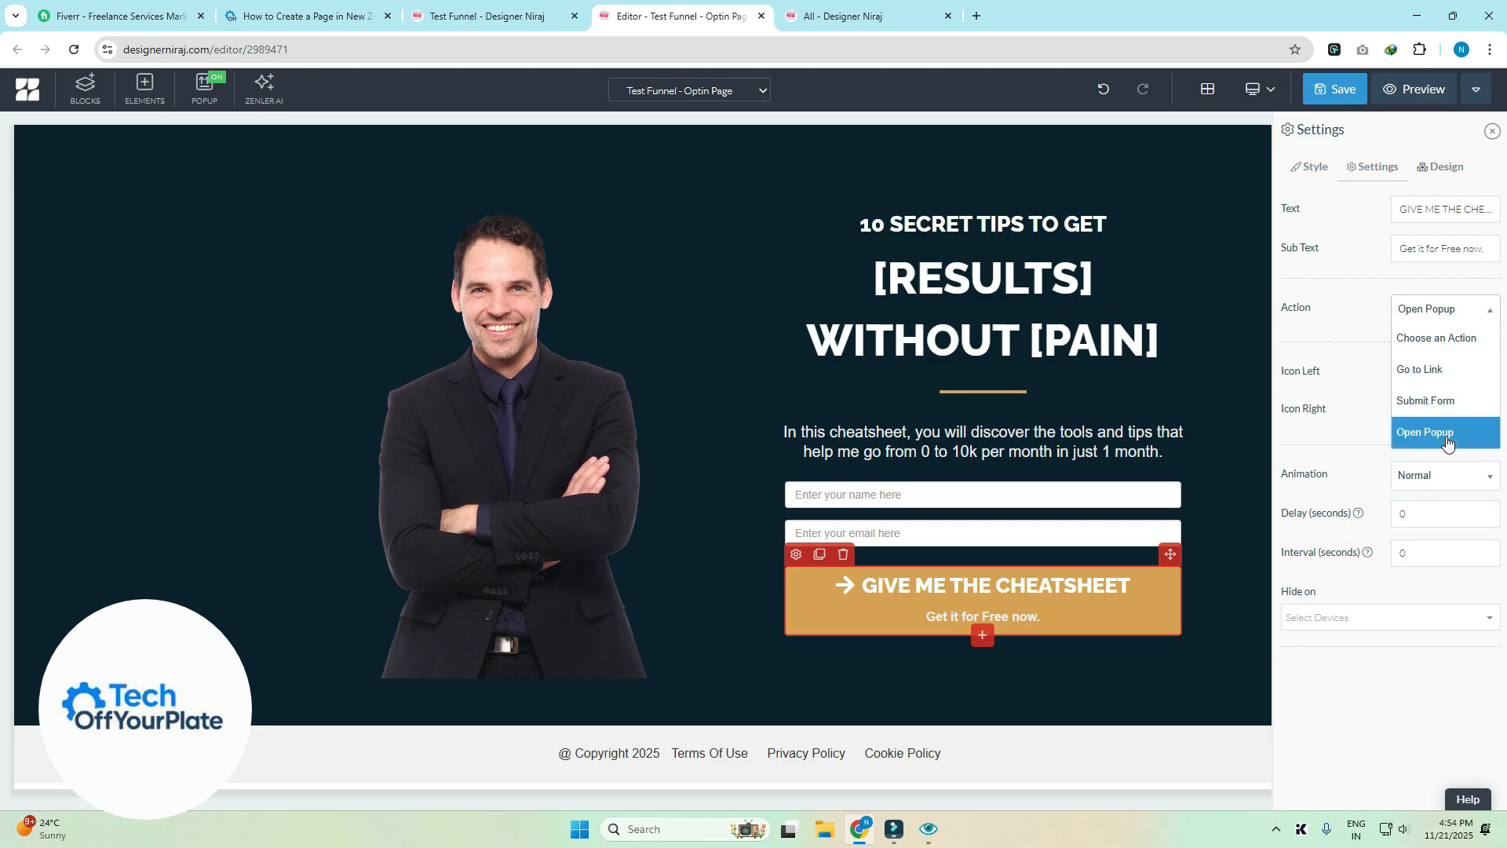
click(203, 102)
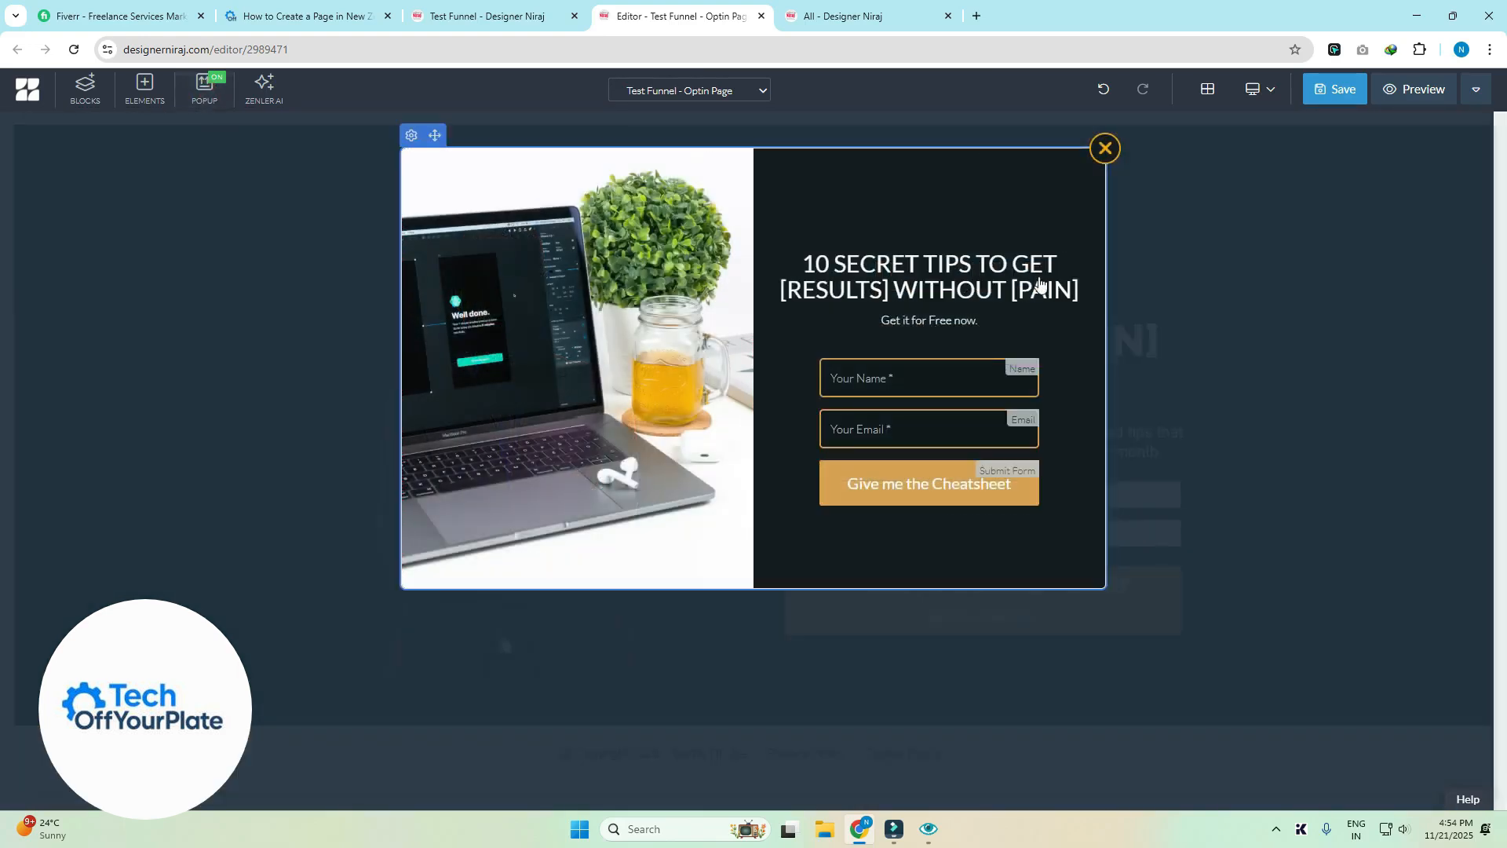
click(1091, 157)
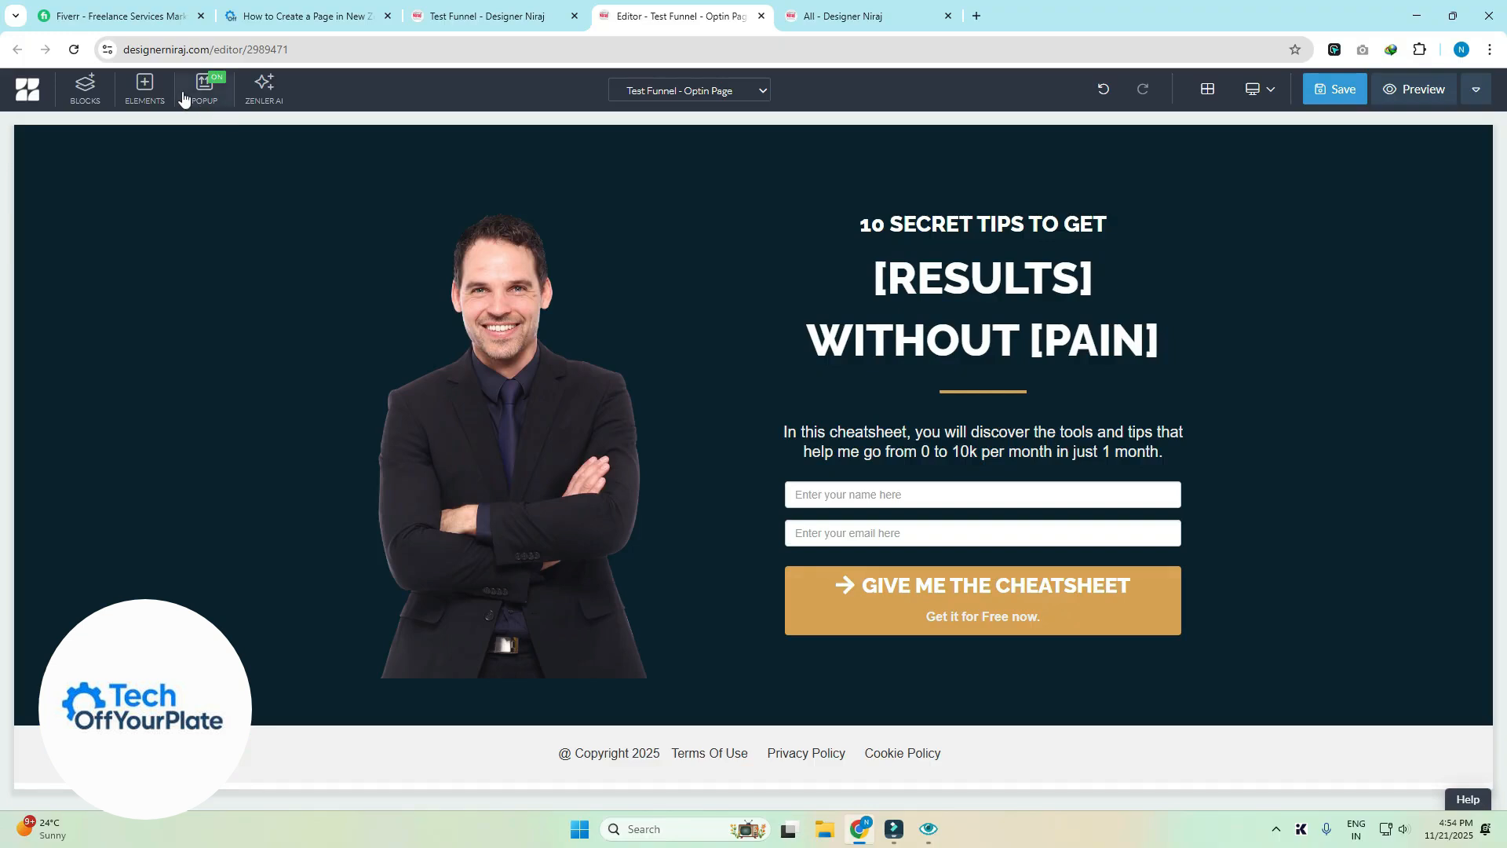
click(212, 87)
click(264, 87)
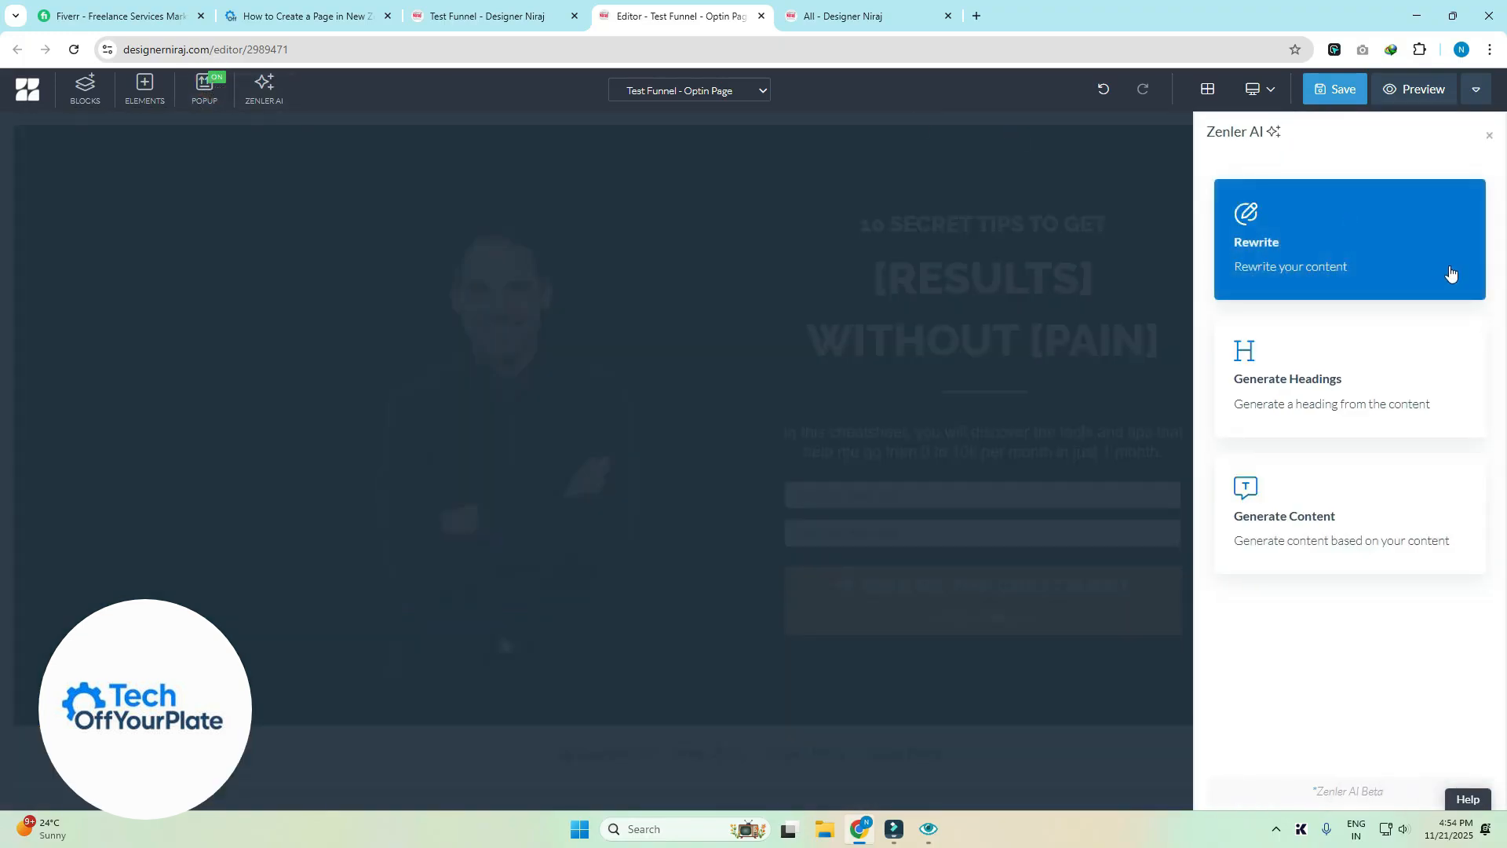
click(1489, 135)
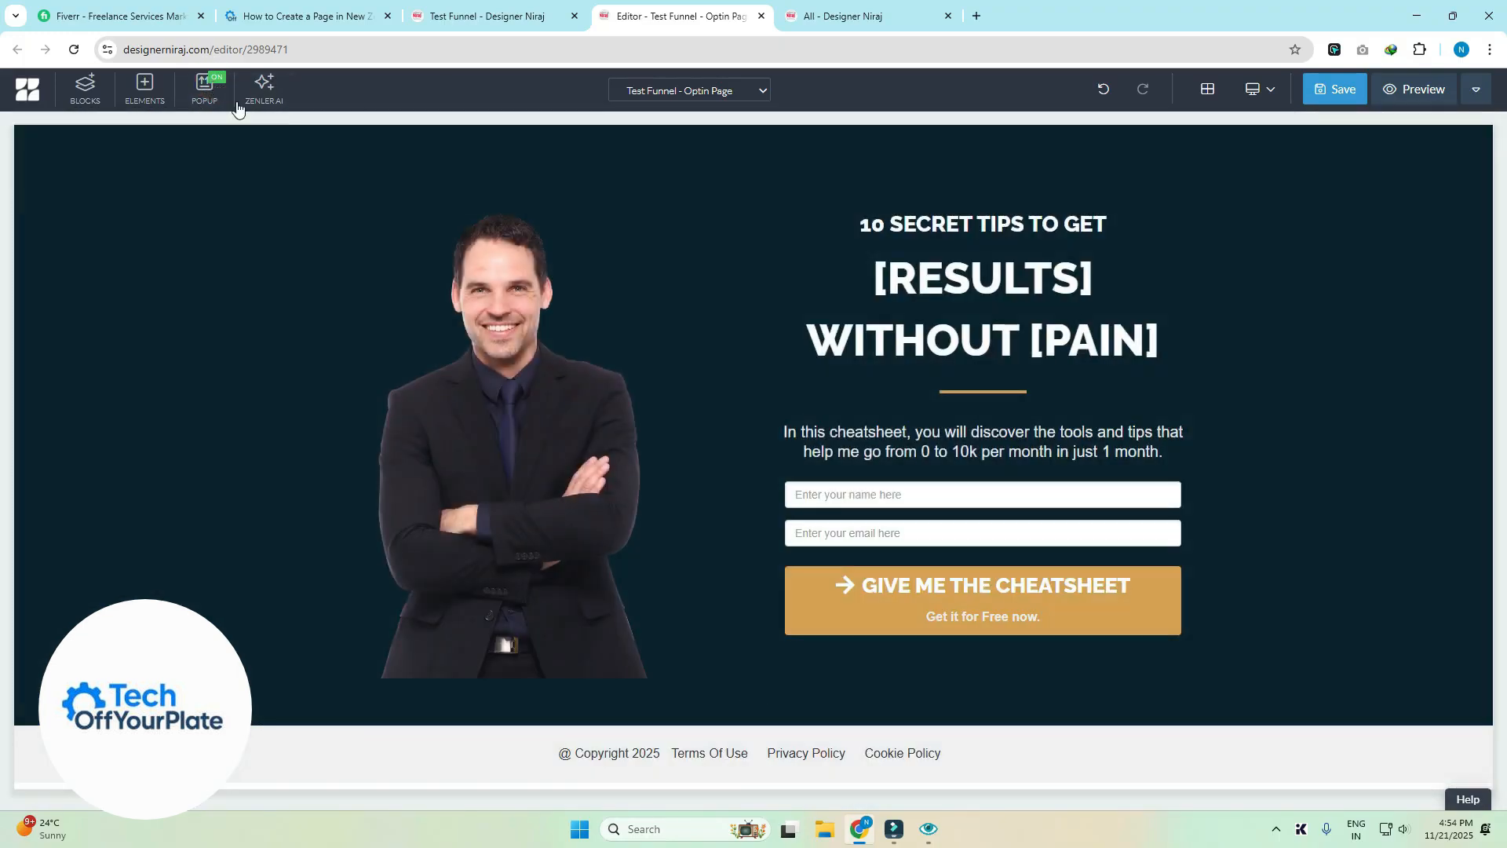
- Turn the optin page's popup Active setting OFF under Display and close the popup editor
click(203, 94)
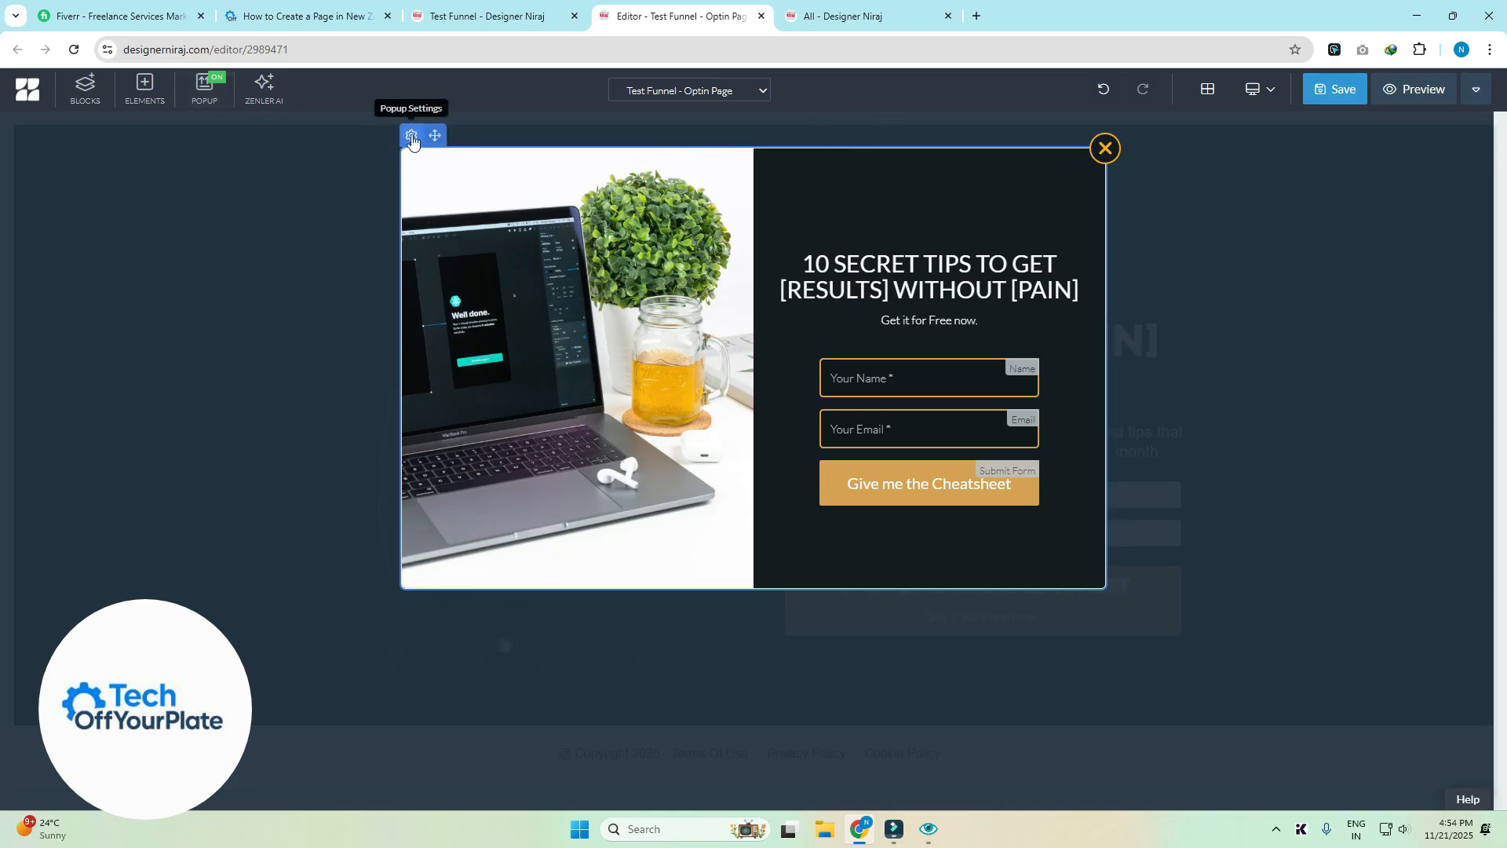
click(412, 136)
click(1413, 210)
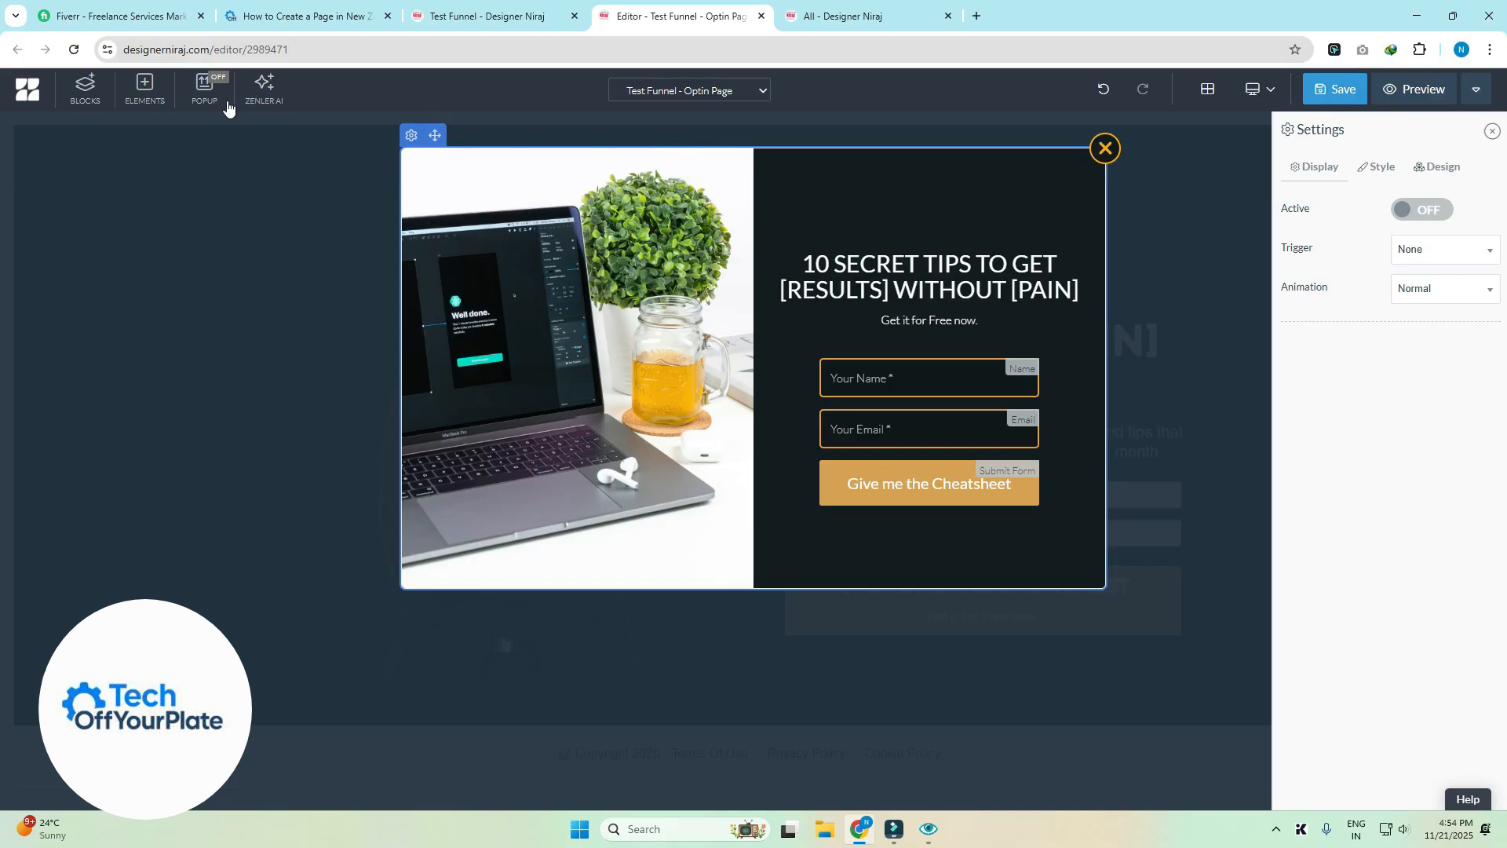
click(1105, 149)
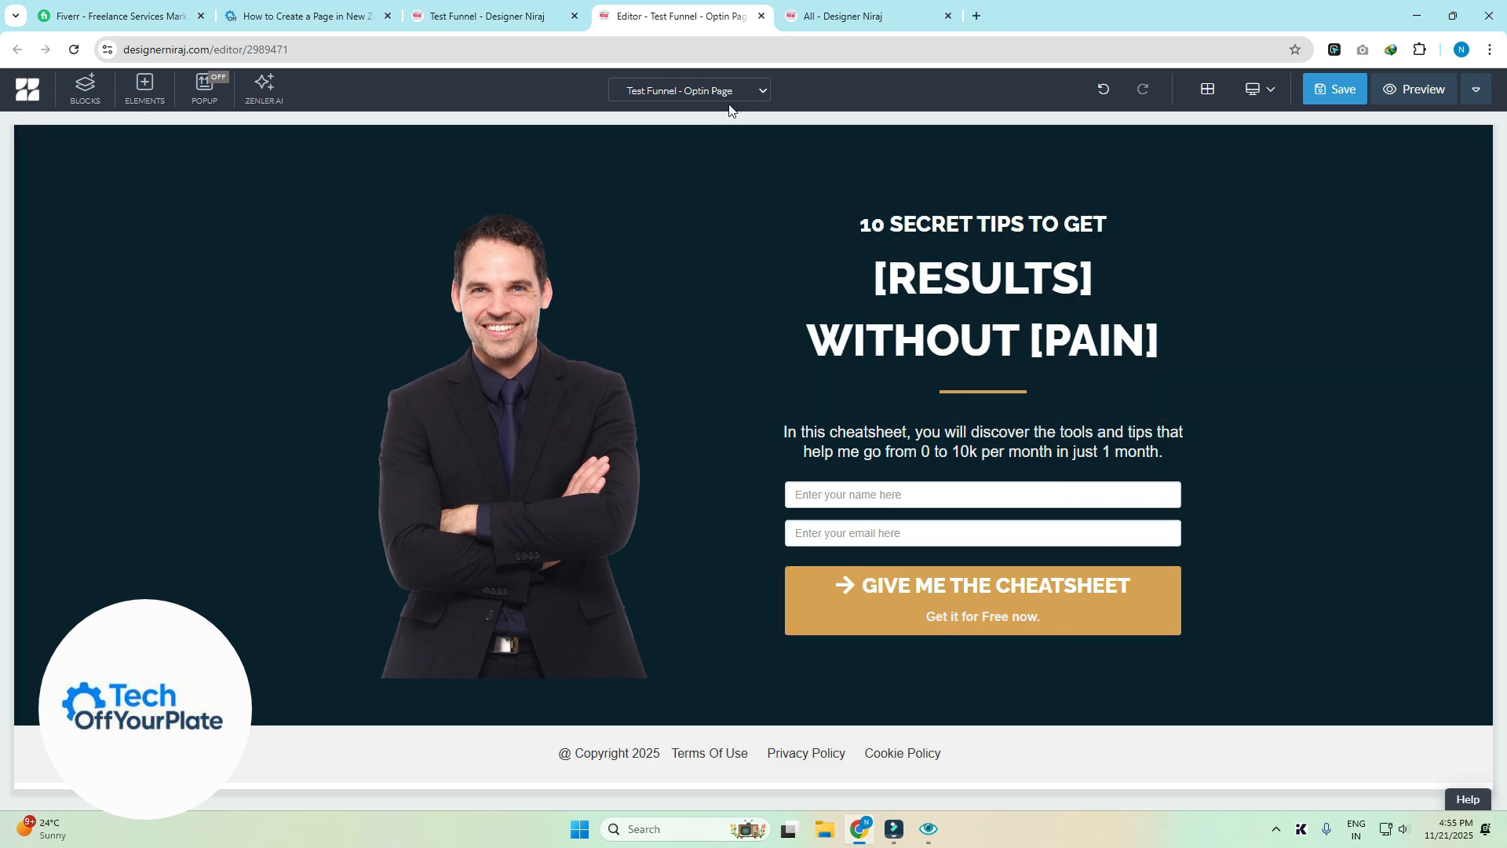
- Change the GIVE ME THE CHEATSHEET button's action from Open Popup to Submit Form
click(688, 95)
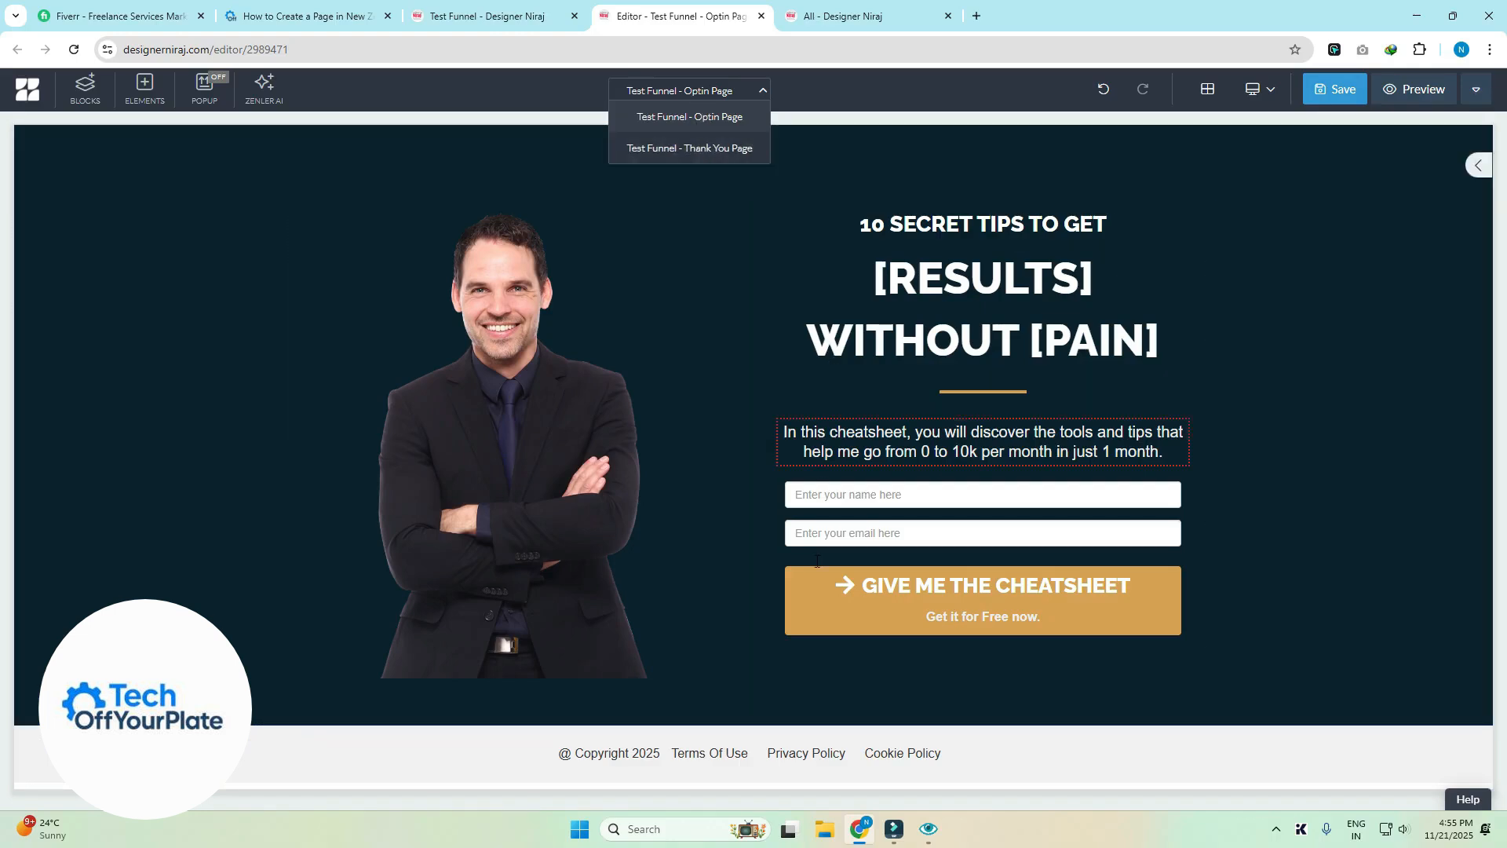
click(796, 593)
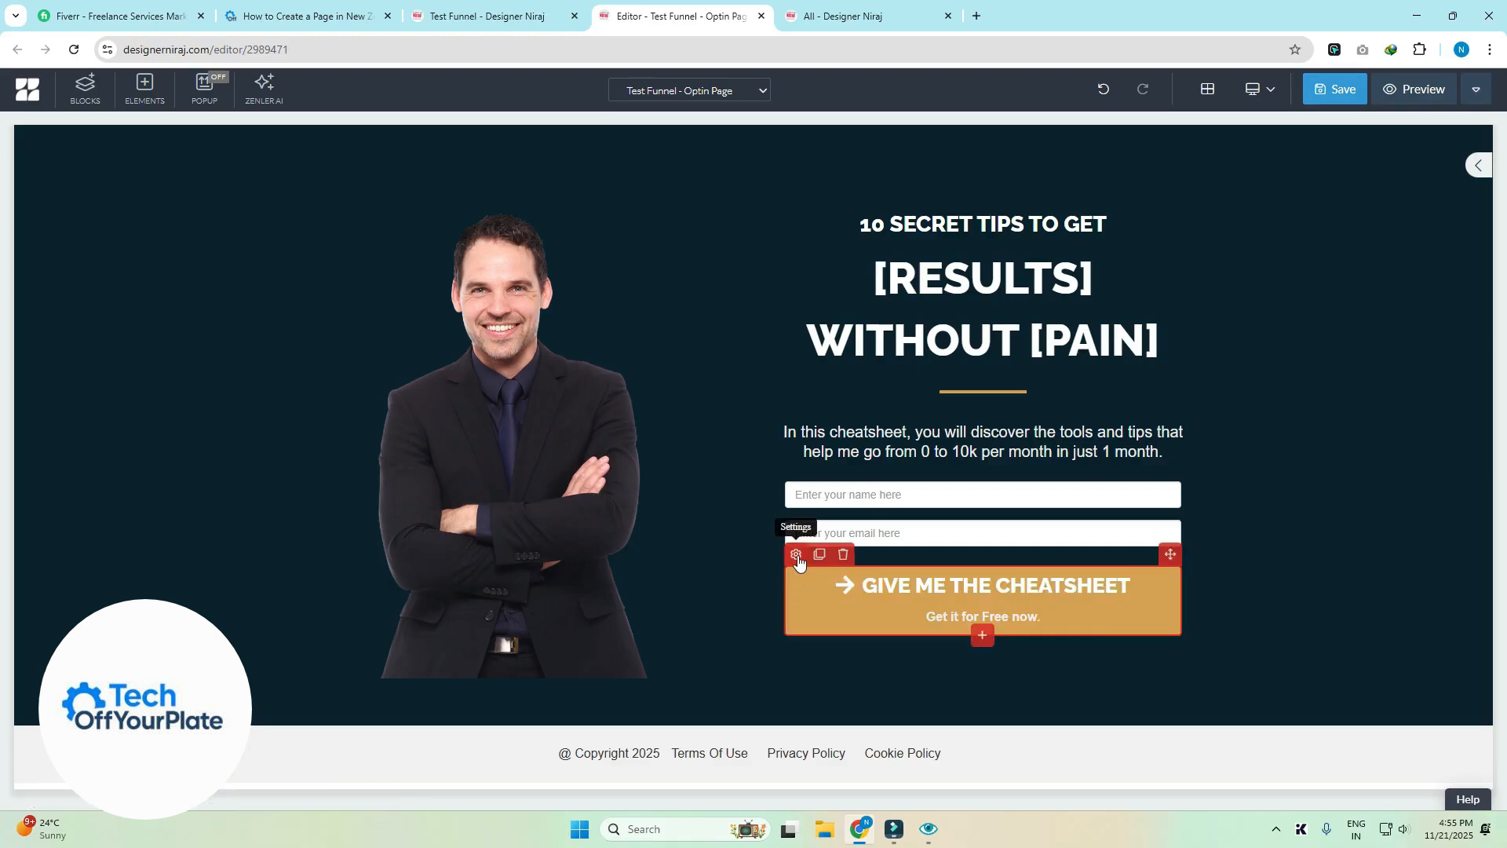
click(796, 555)
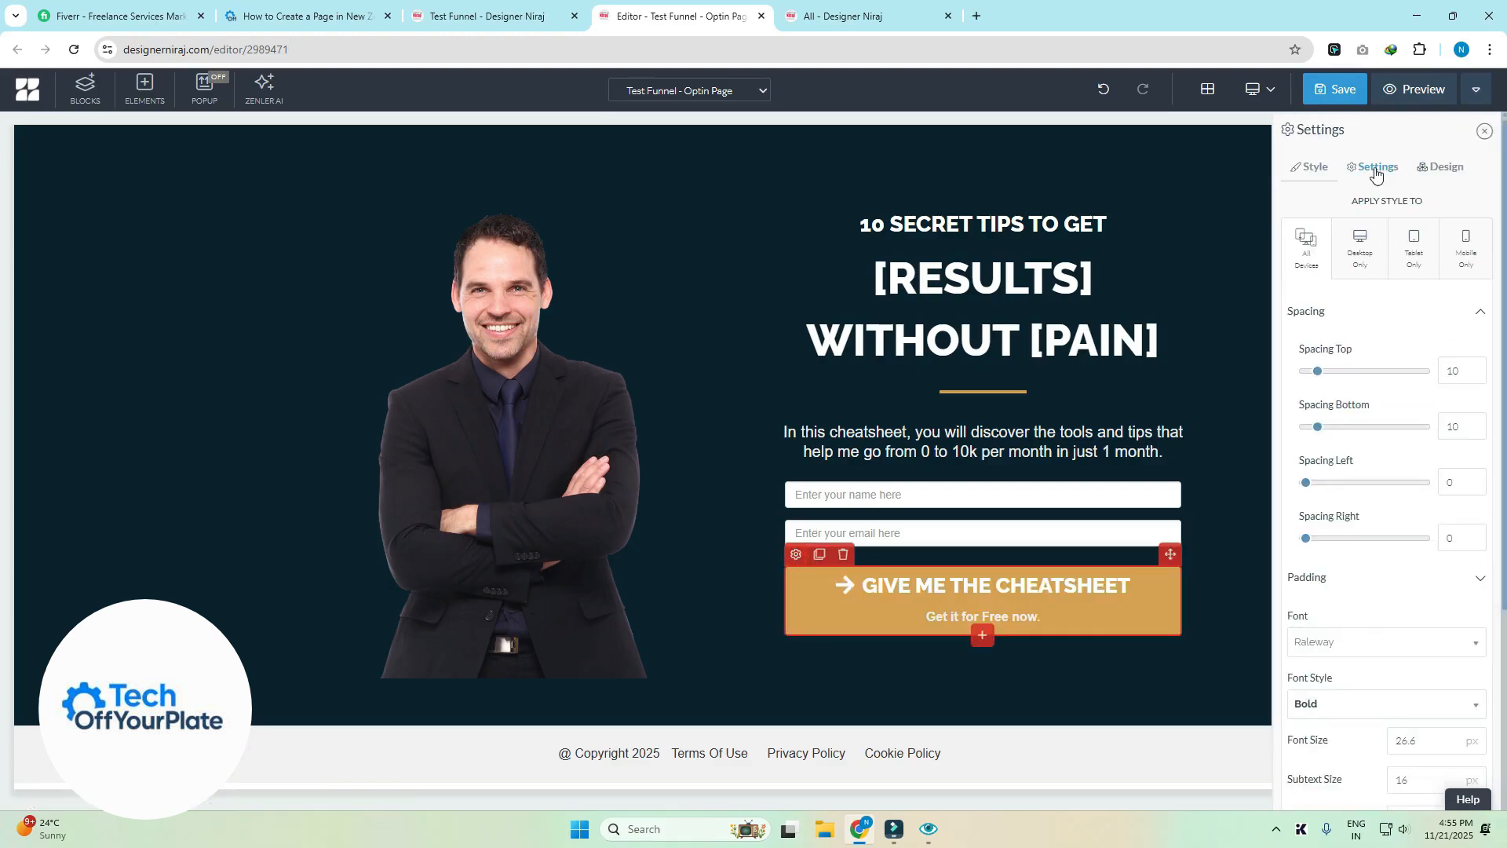
click(1375, 168)
click(1430, 309)
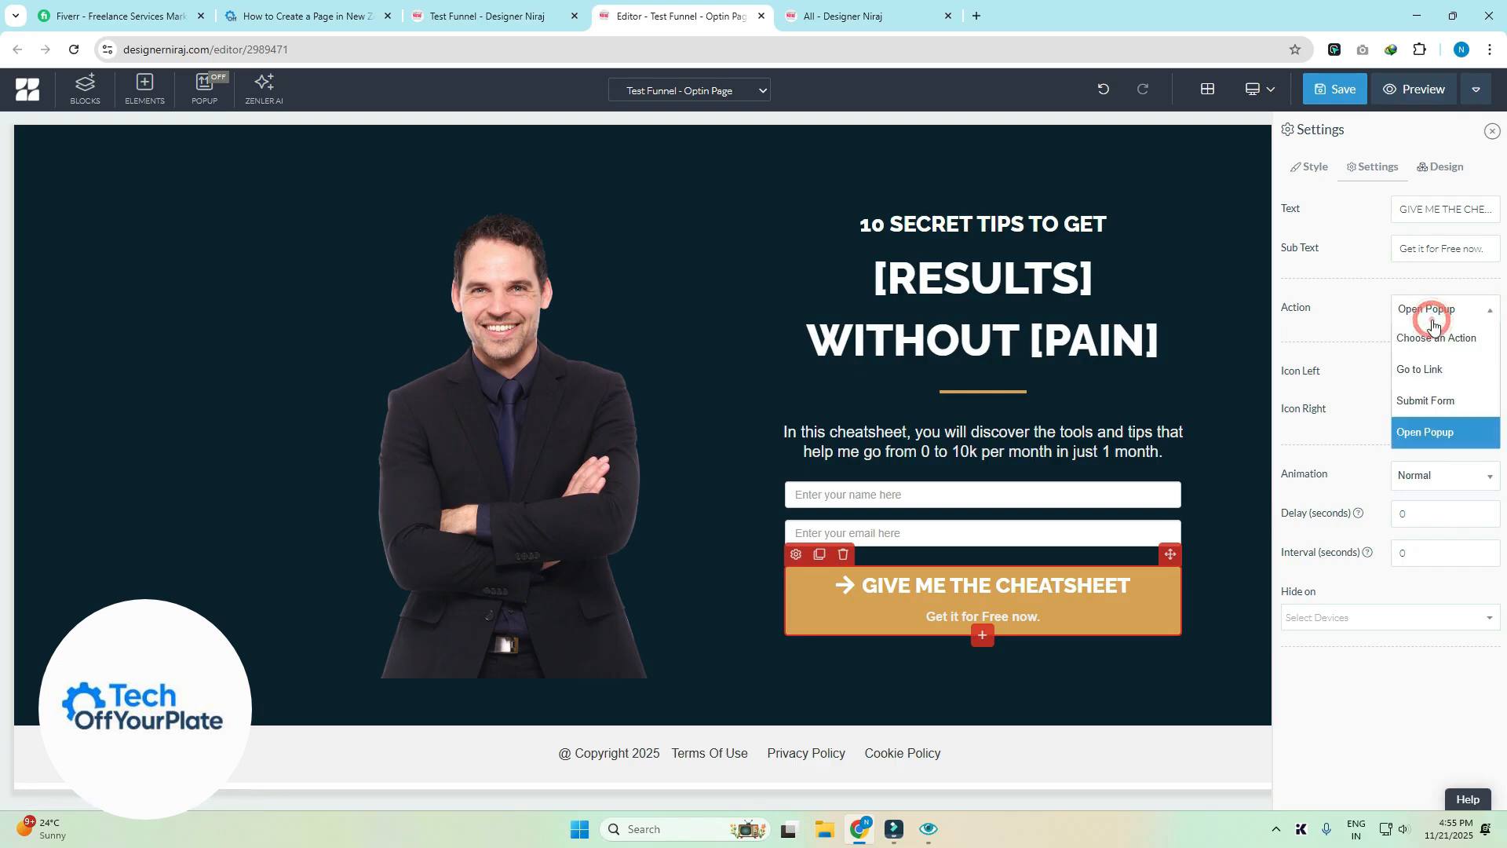
click(1425, 400)
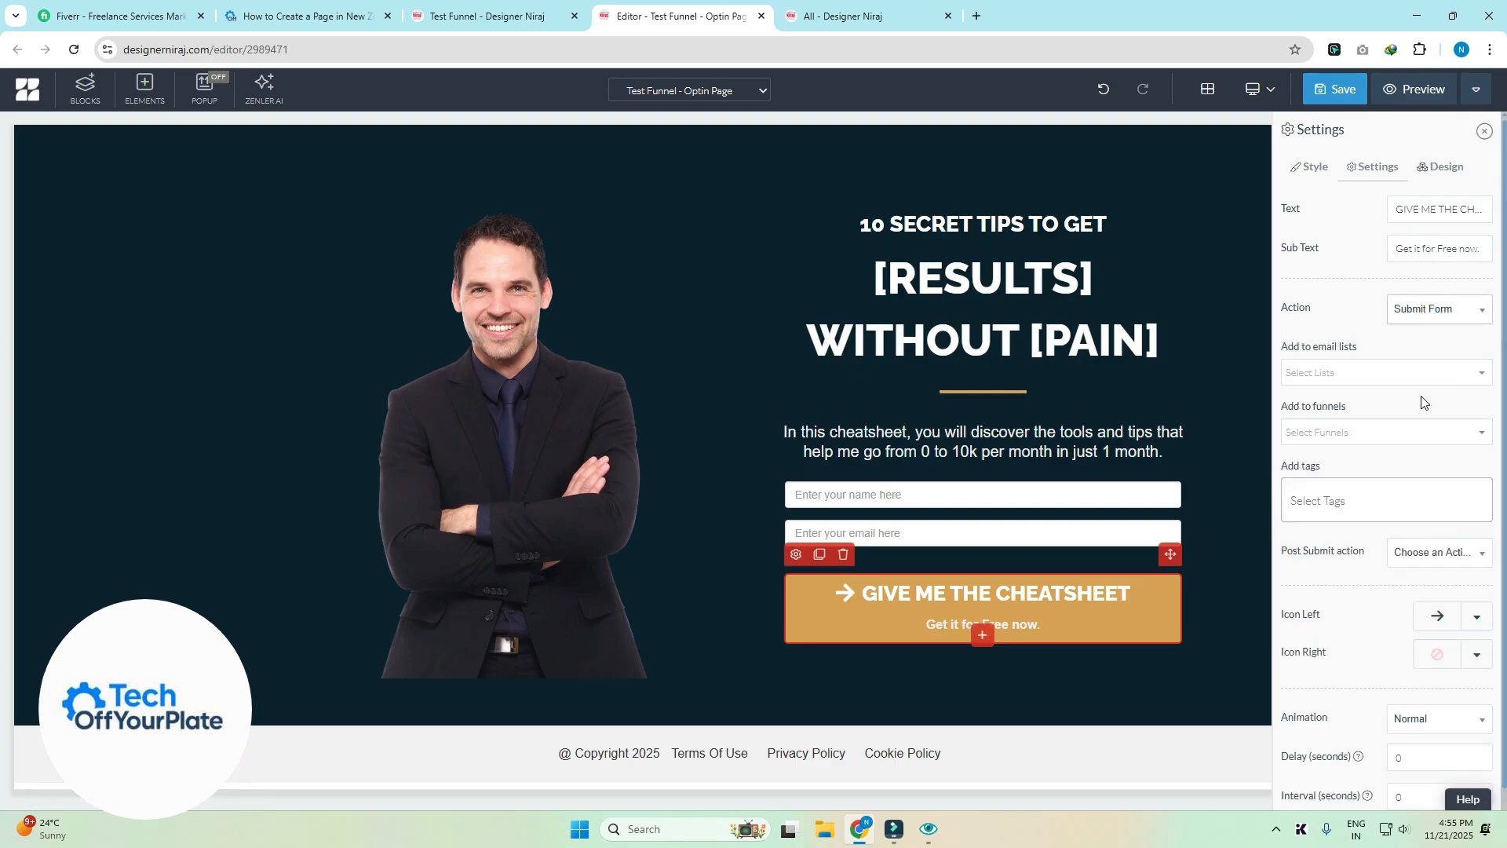
click(1359, 373)
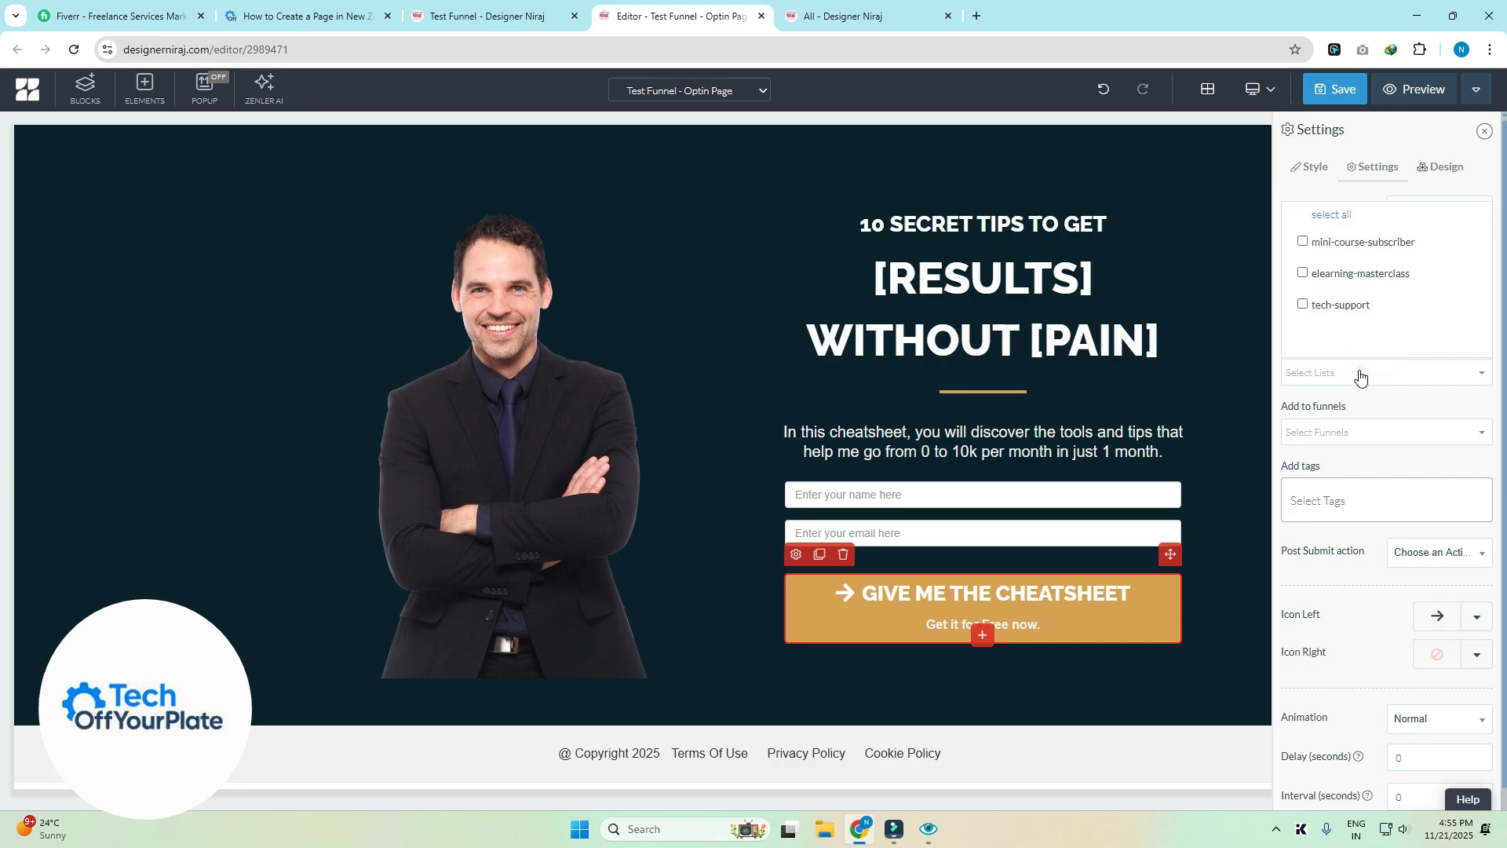
click(1360, 375)
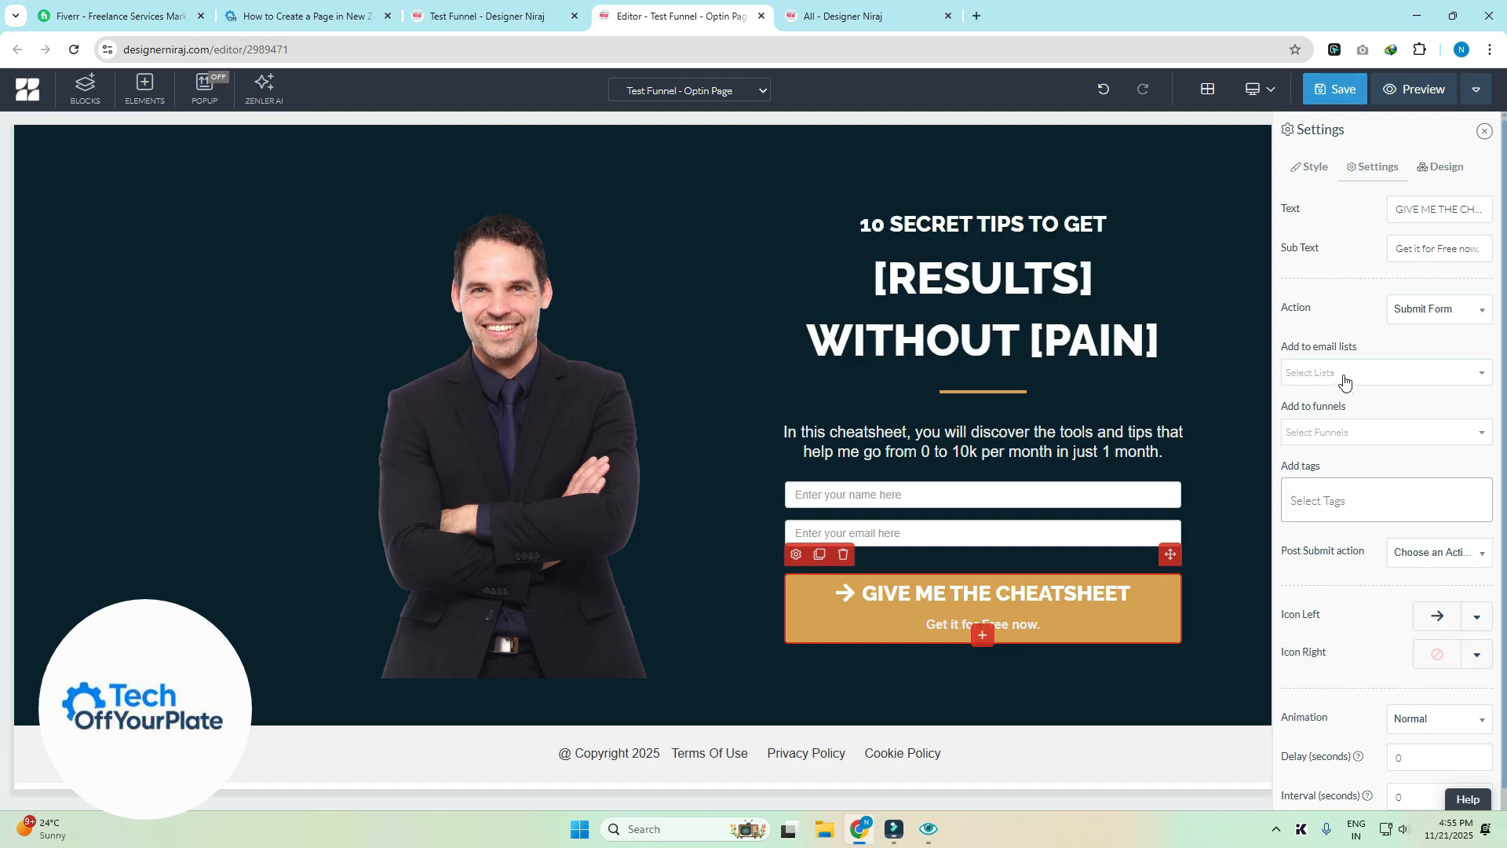
click(1342, 380)
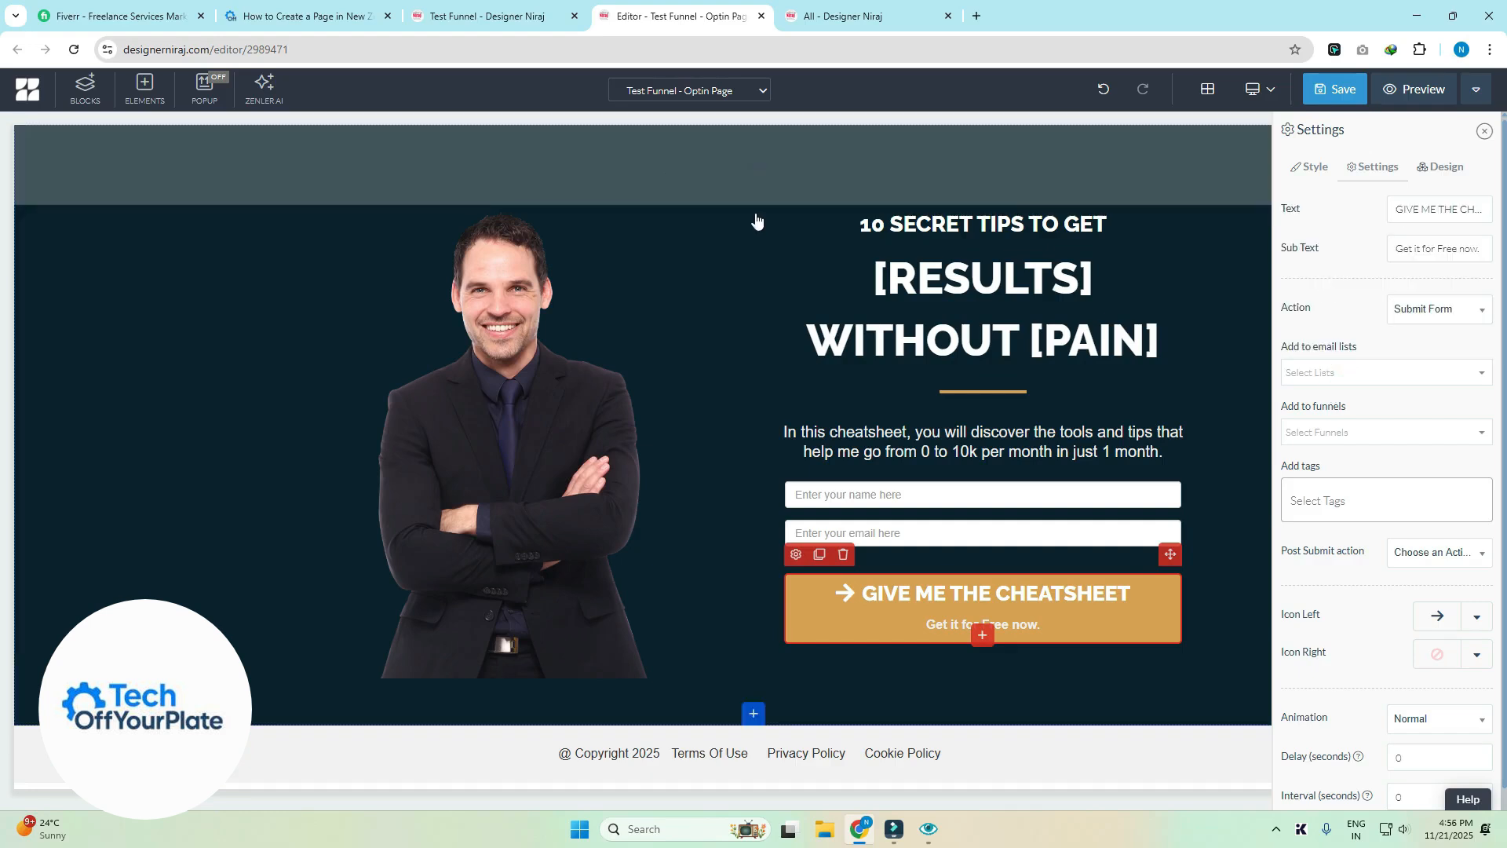
- Save the optin page with Show in search results switched OFF in SEO Settings
click(1341, 92)
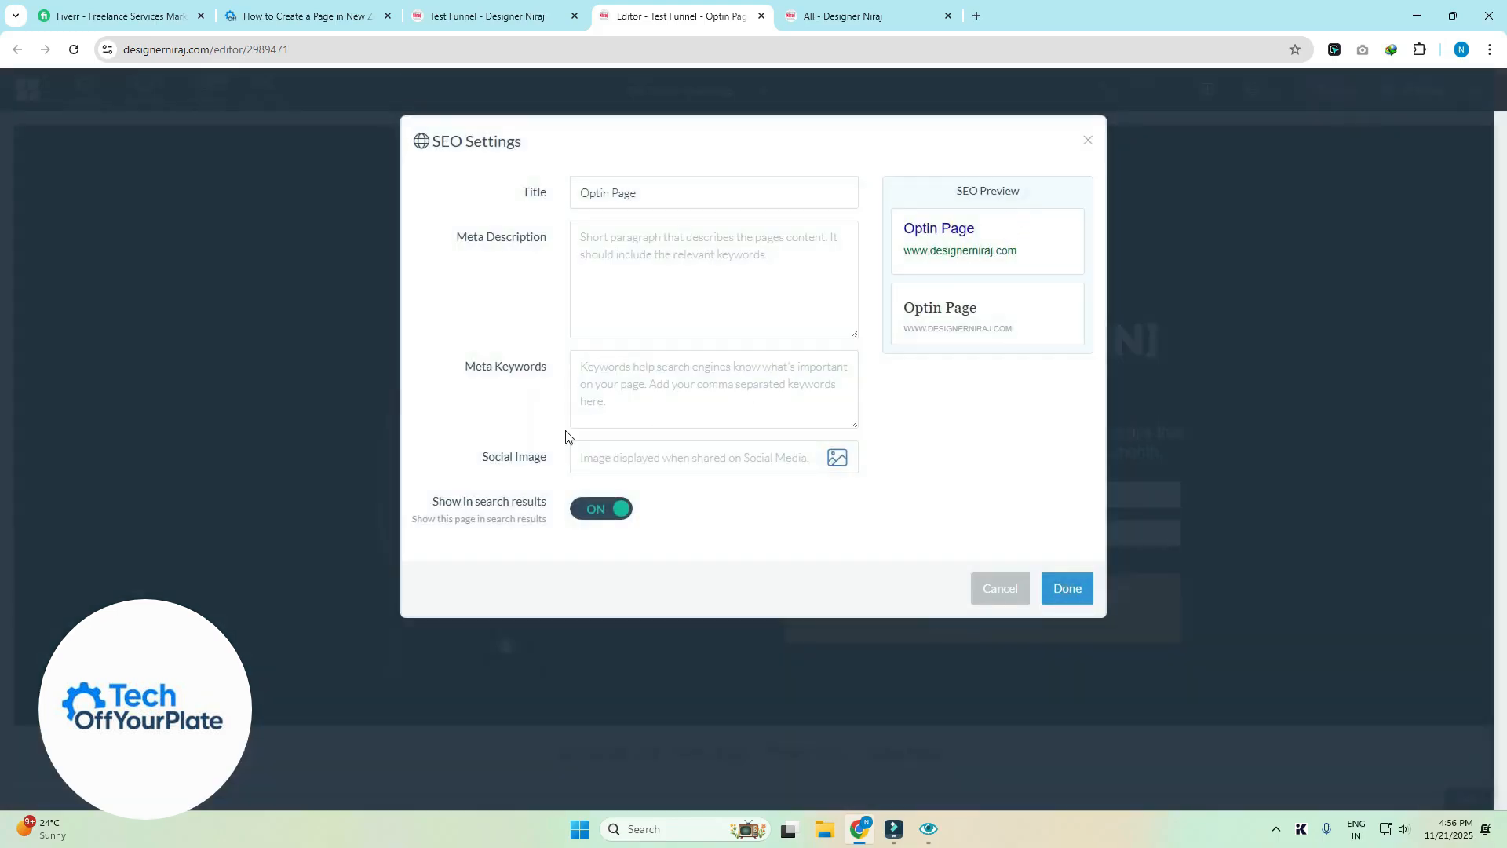
click(599, 497)
click(589, 518)
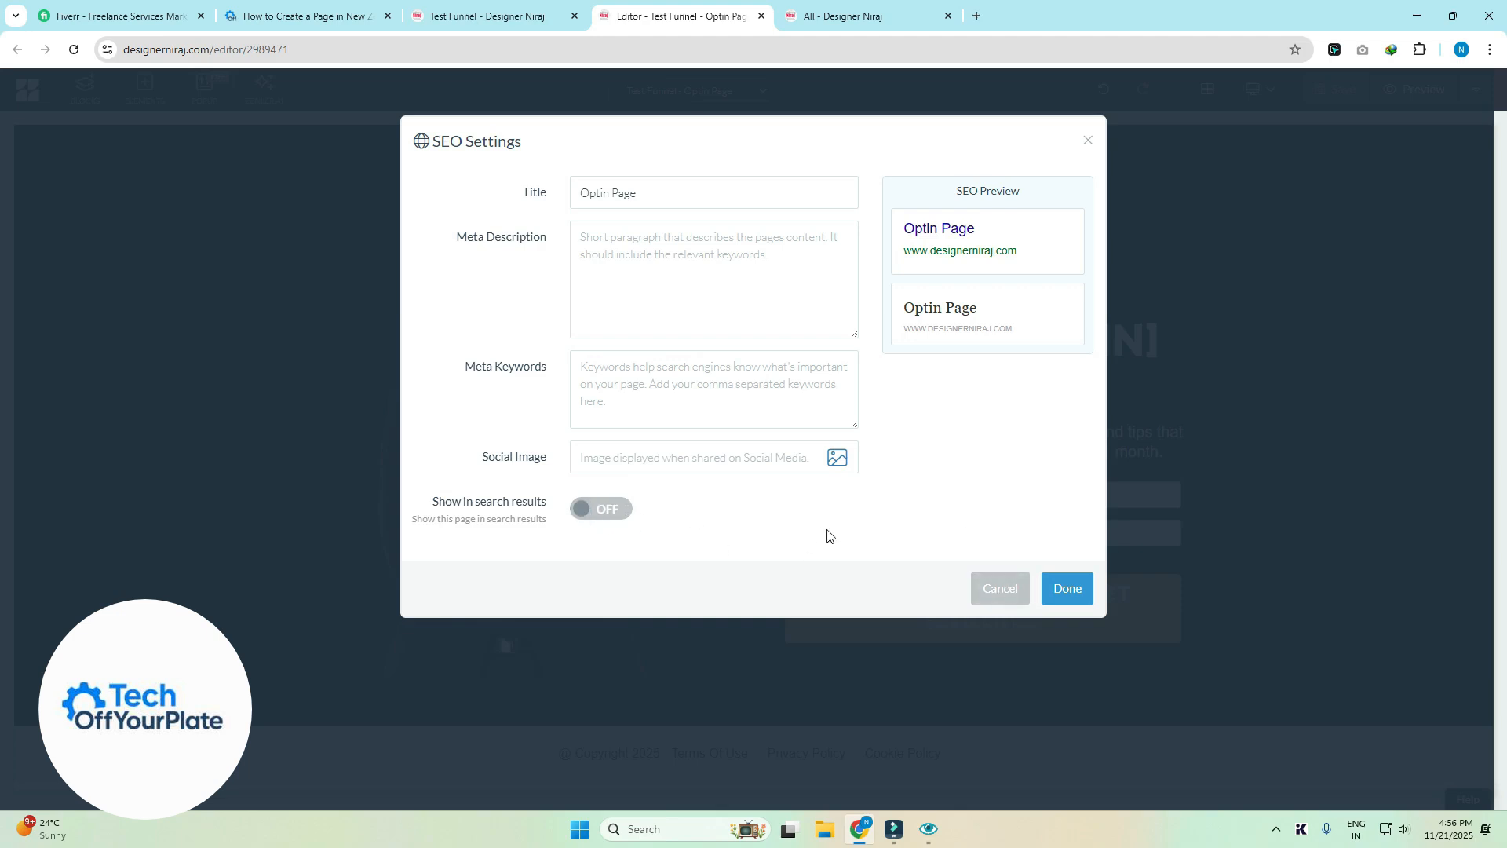
click(1067, 589)
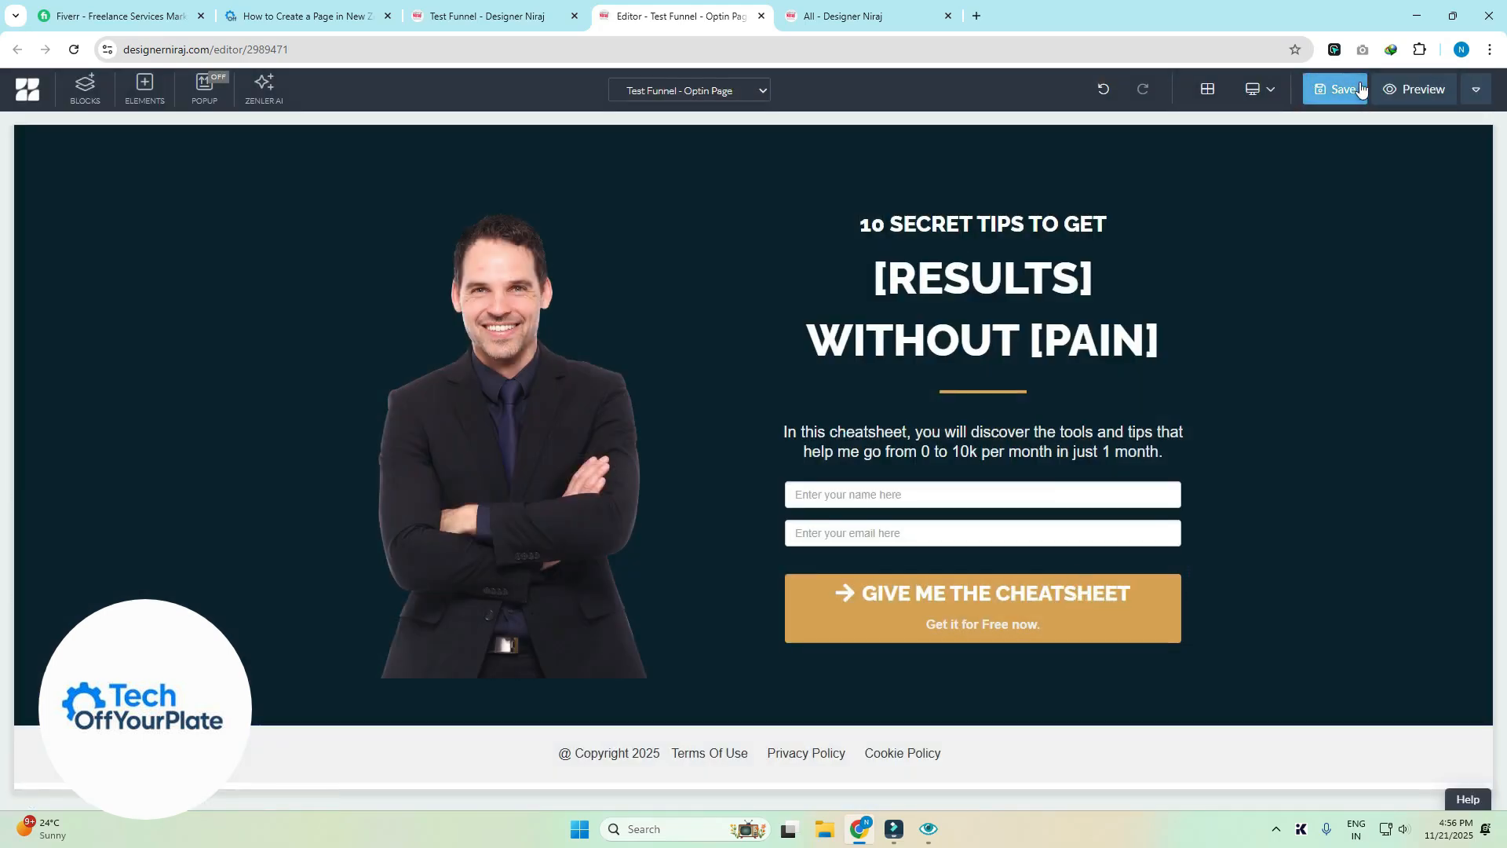
click(1343, 90)
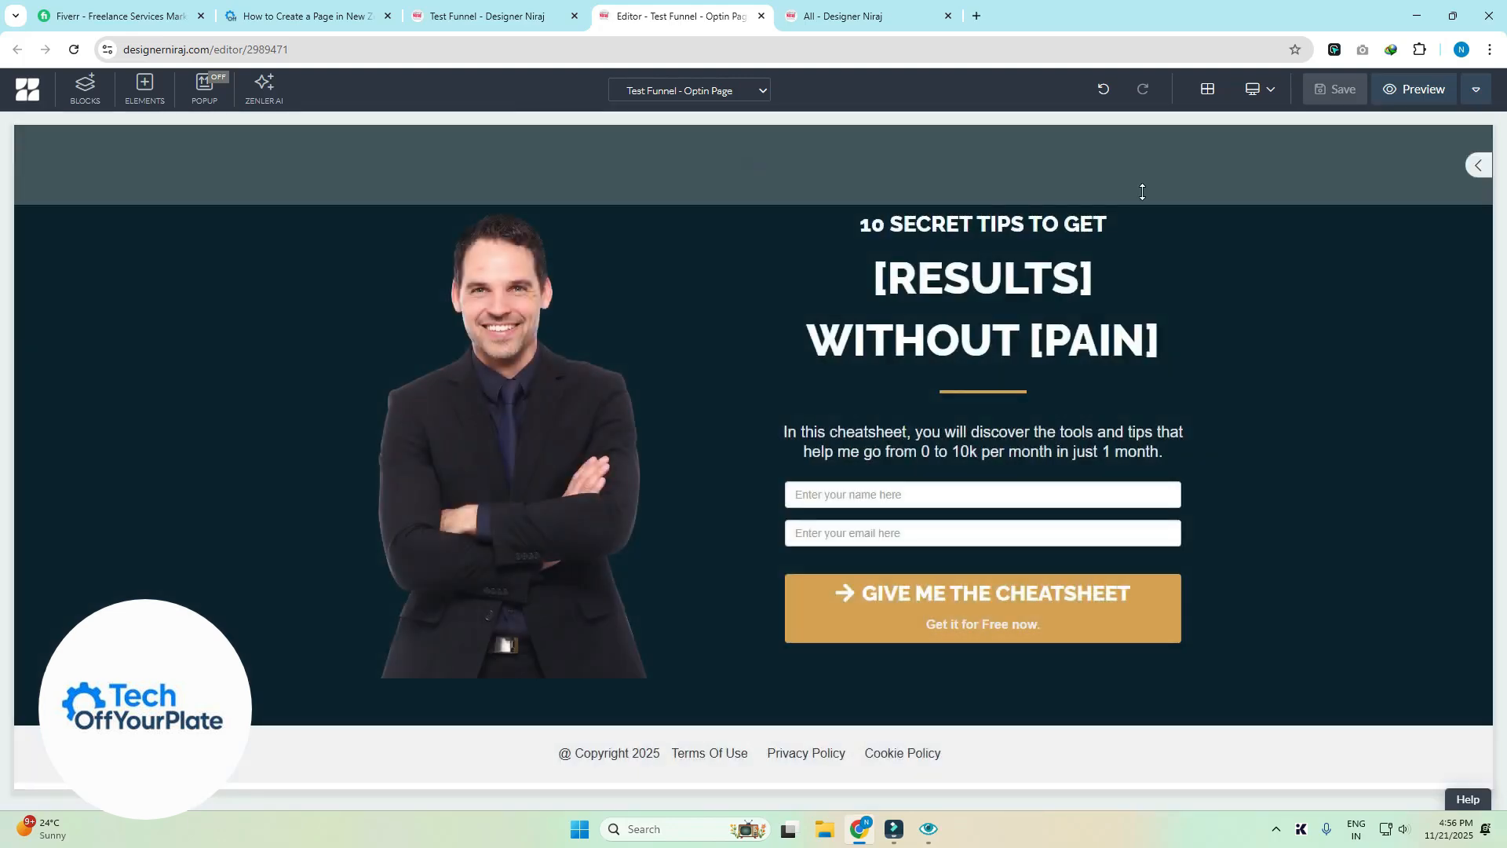
- Go to Email Broadcasts > Email Lists in the admin tab
click(484, 15)
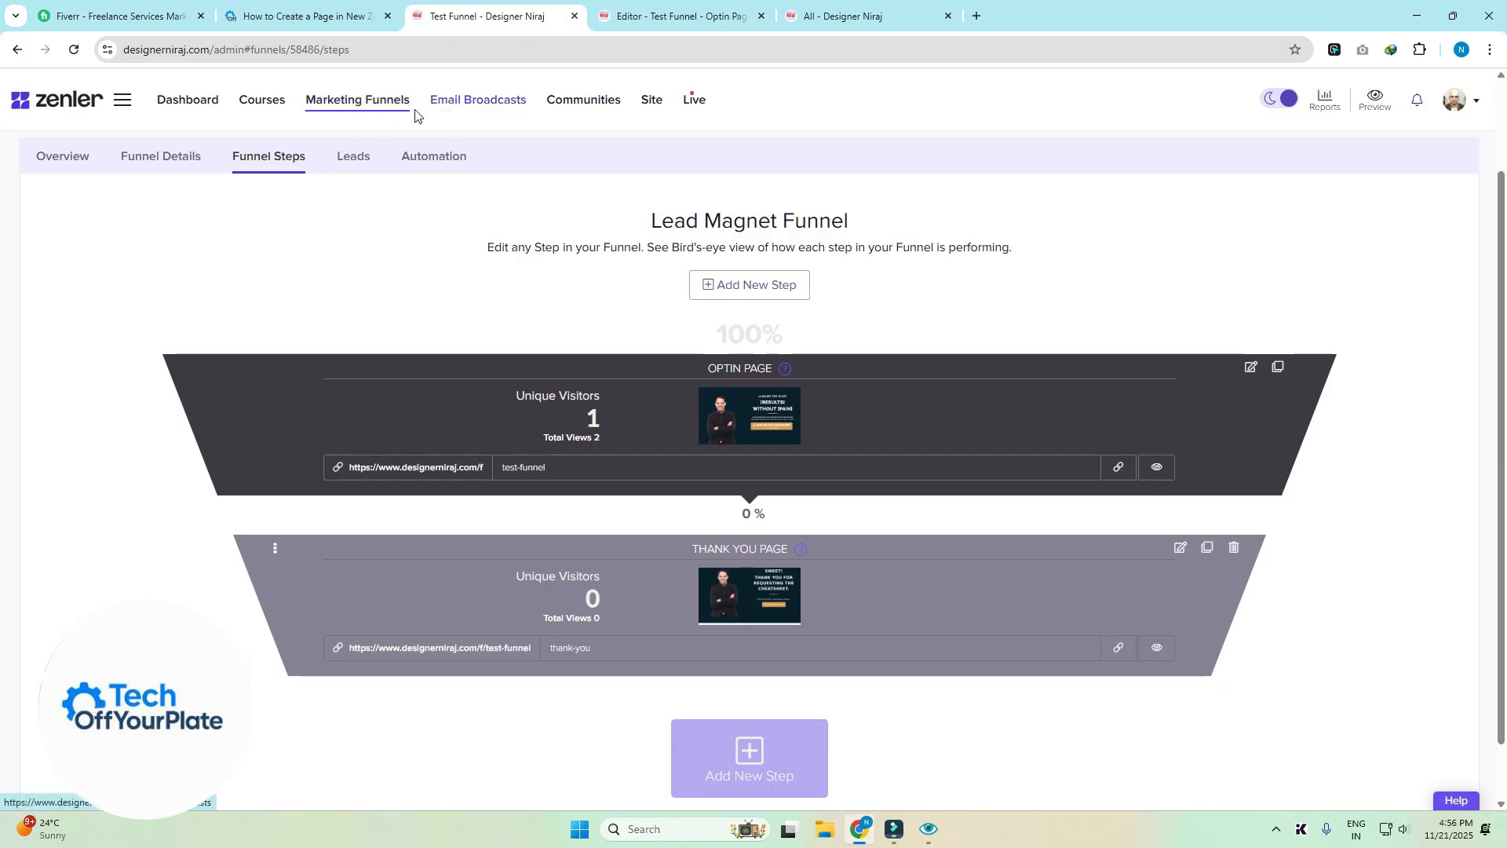
click(487, 102)
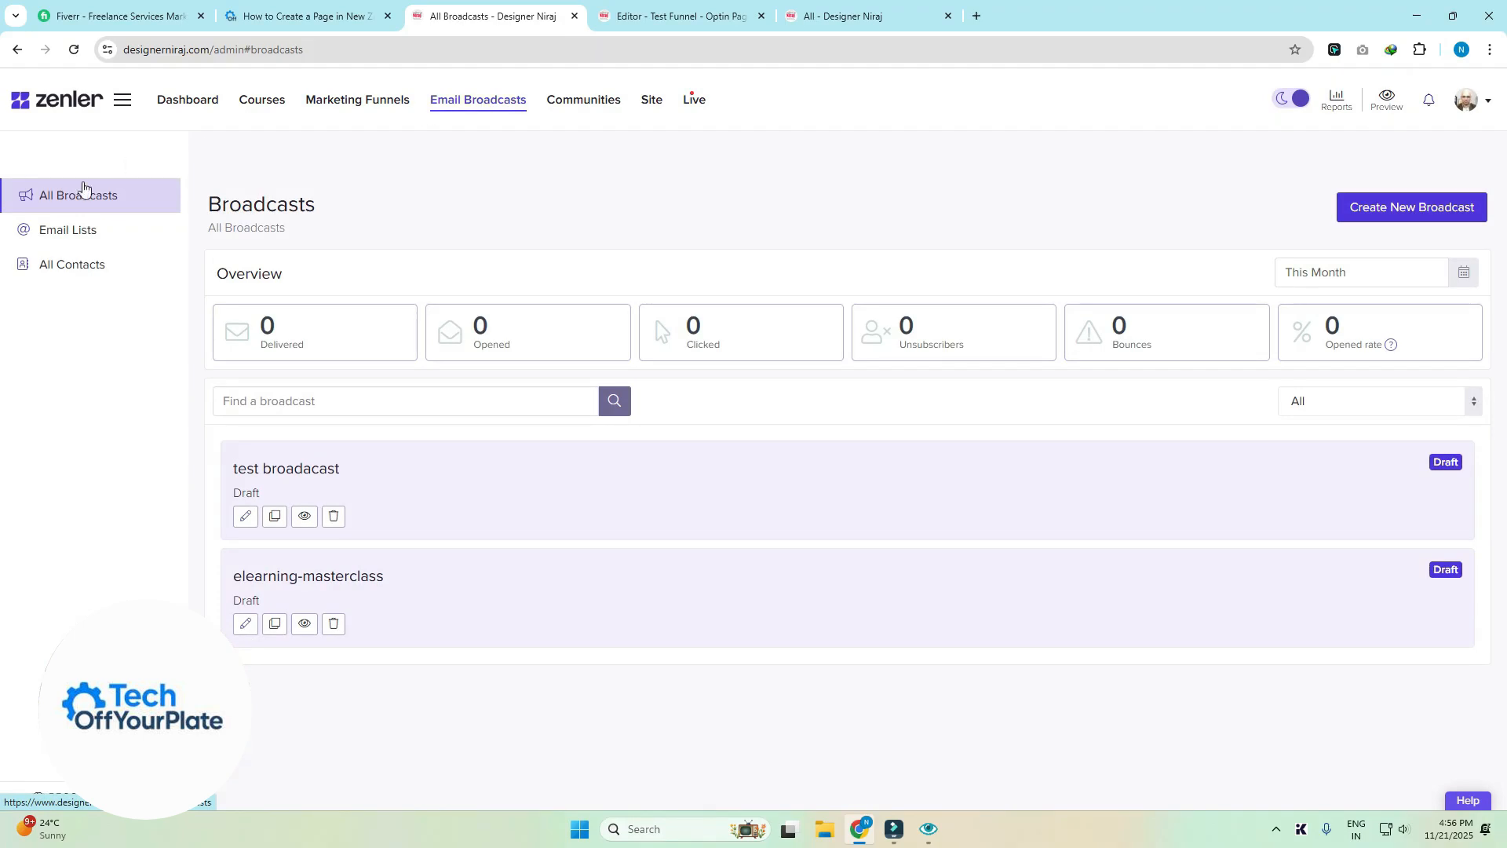
click(48, 235)
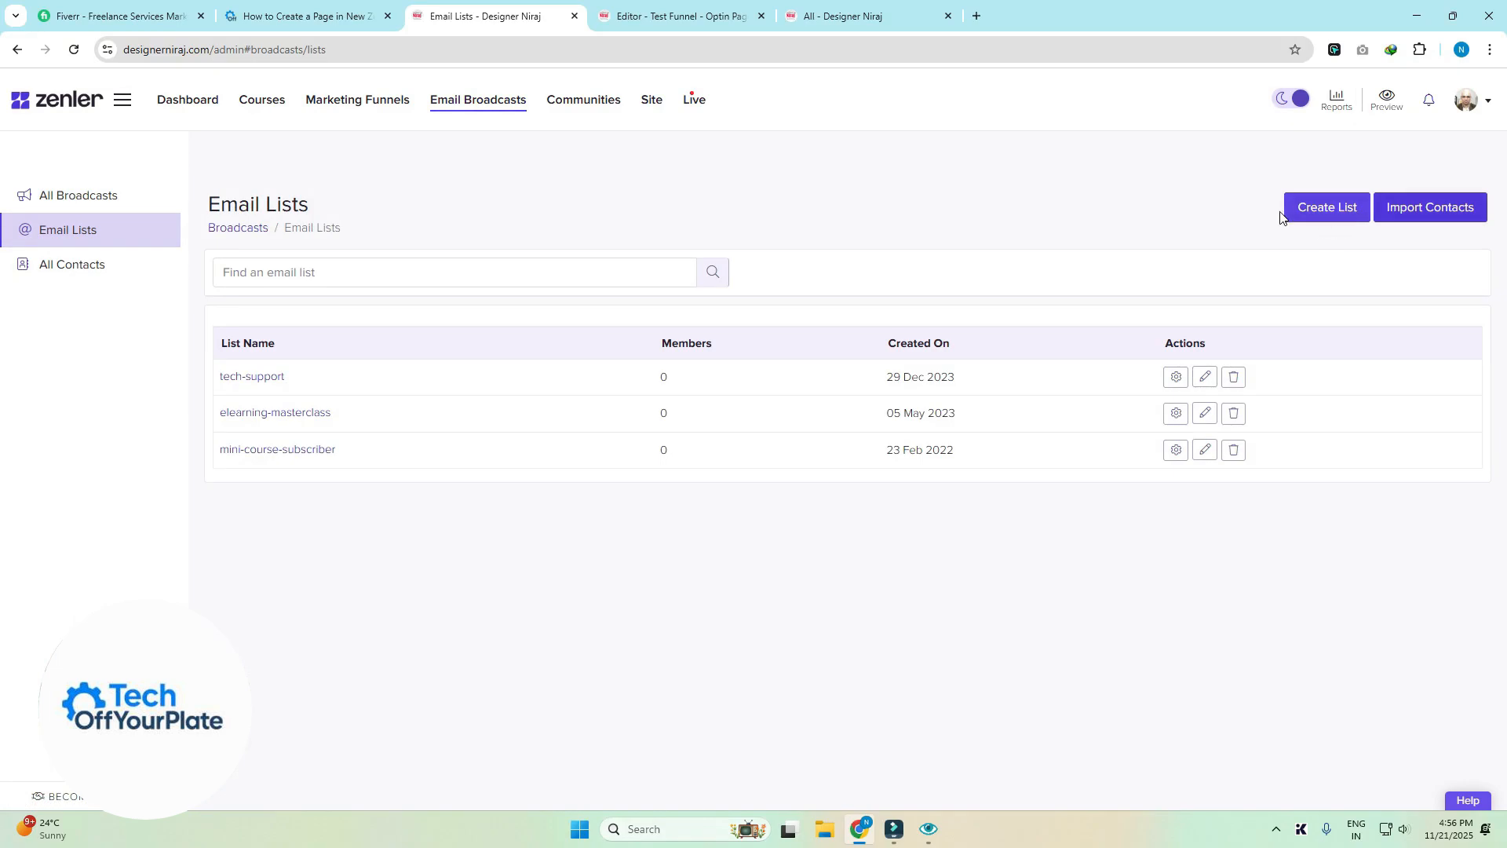
- Create a new email list named Test-funnel-leads and return to the editor
click(1330, 214)
click(735, 163)
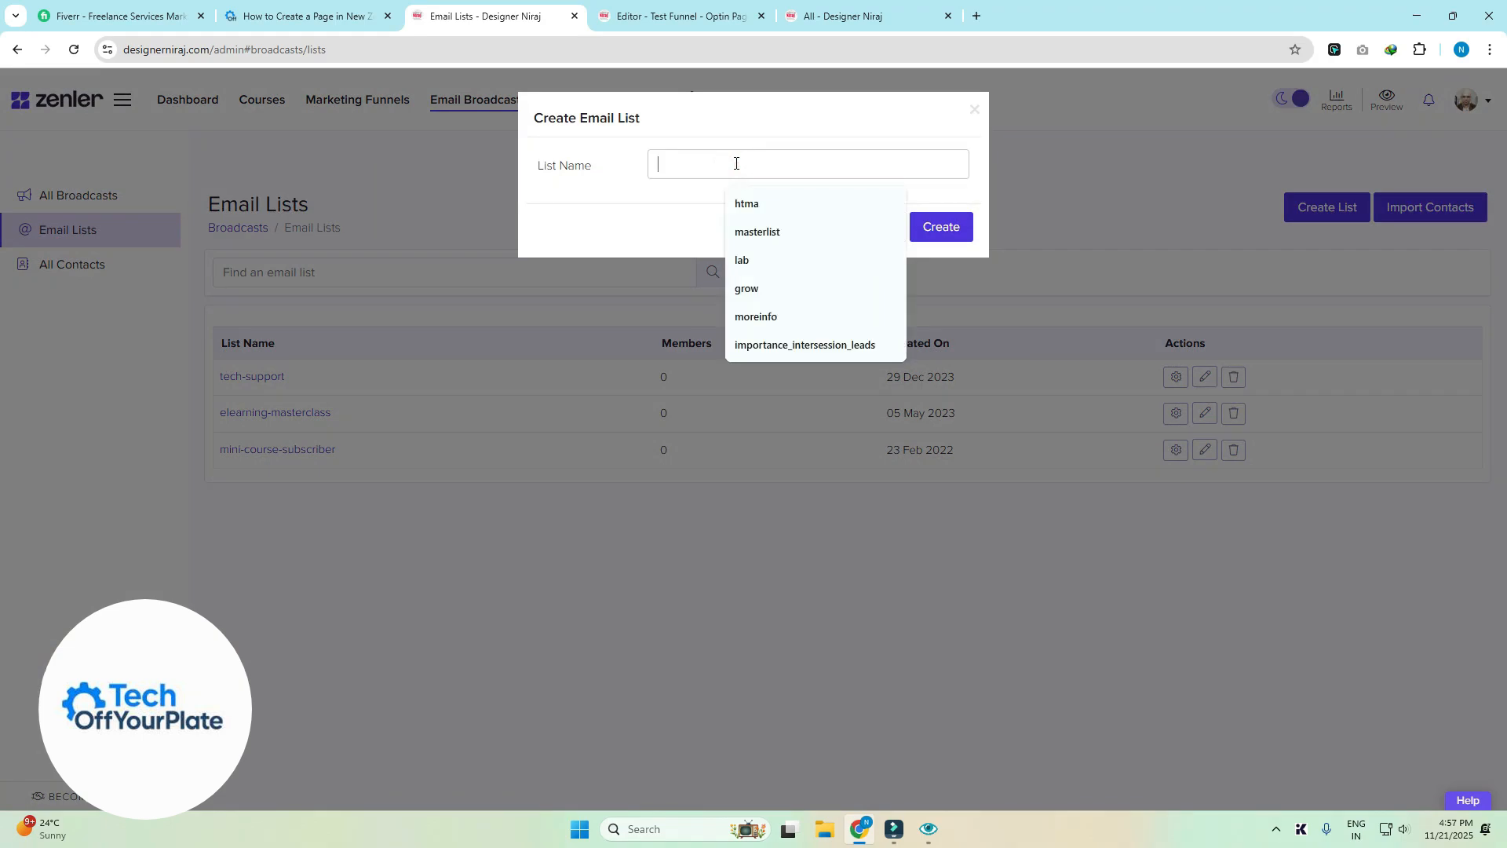
text(Test)
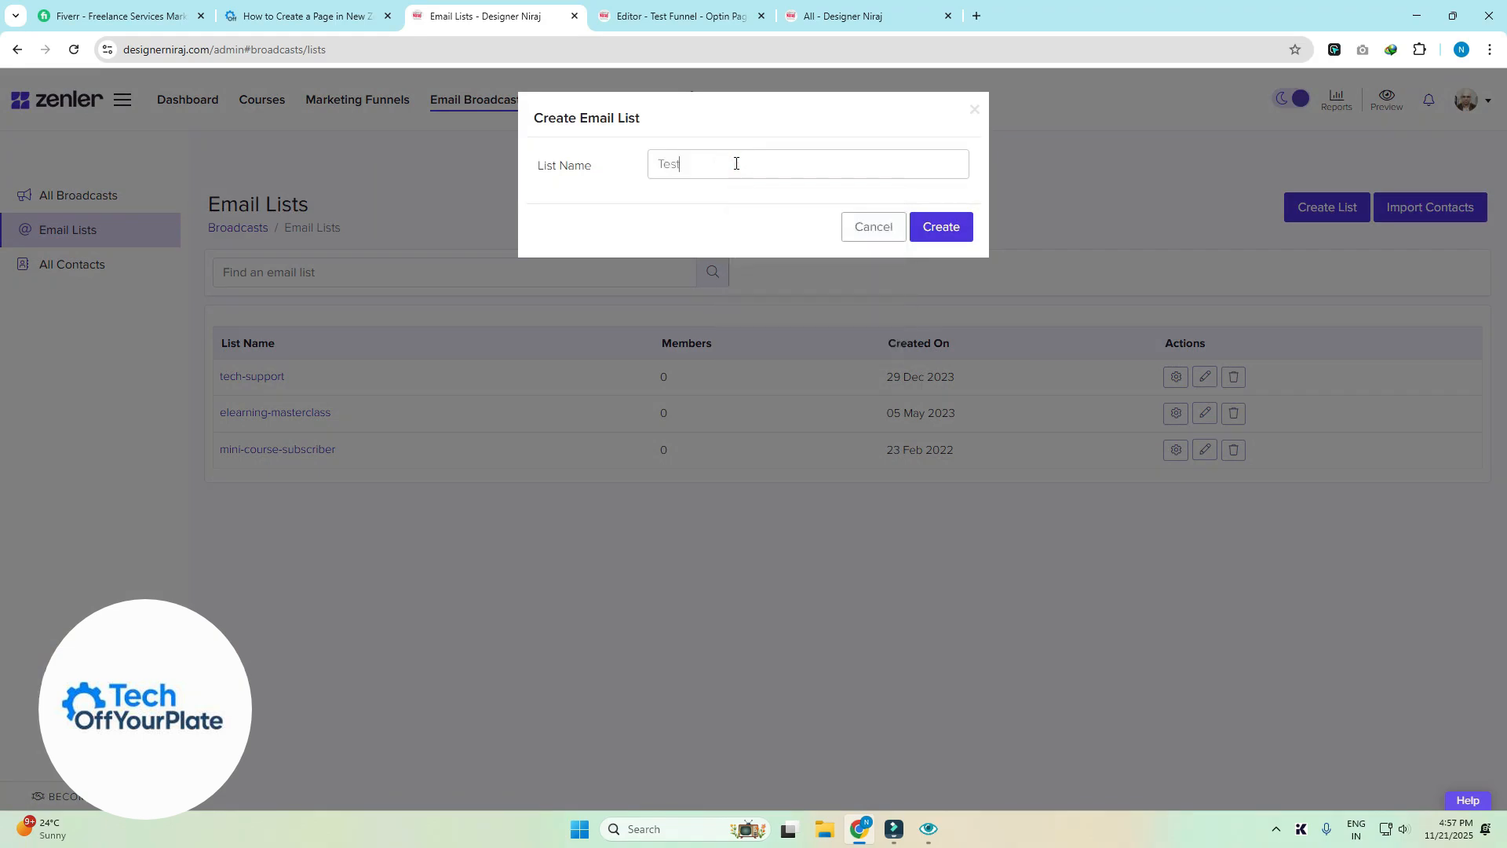
text(-funnel-leads)
drag(827, 165, 599, 148)
click(797, 208)
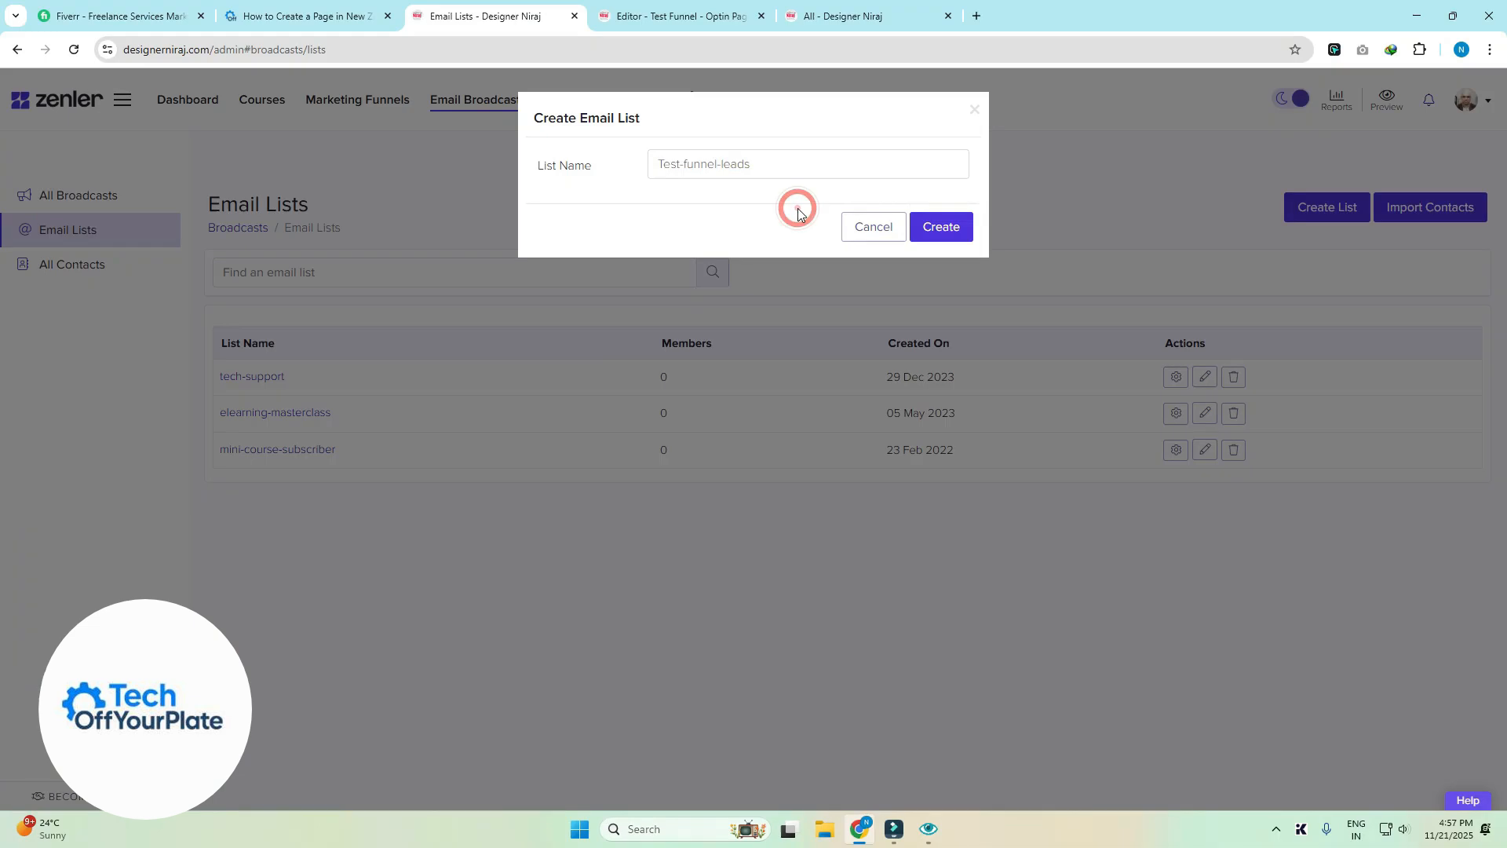
click(764, 164)
click(942, 226)
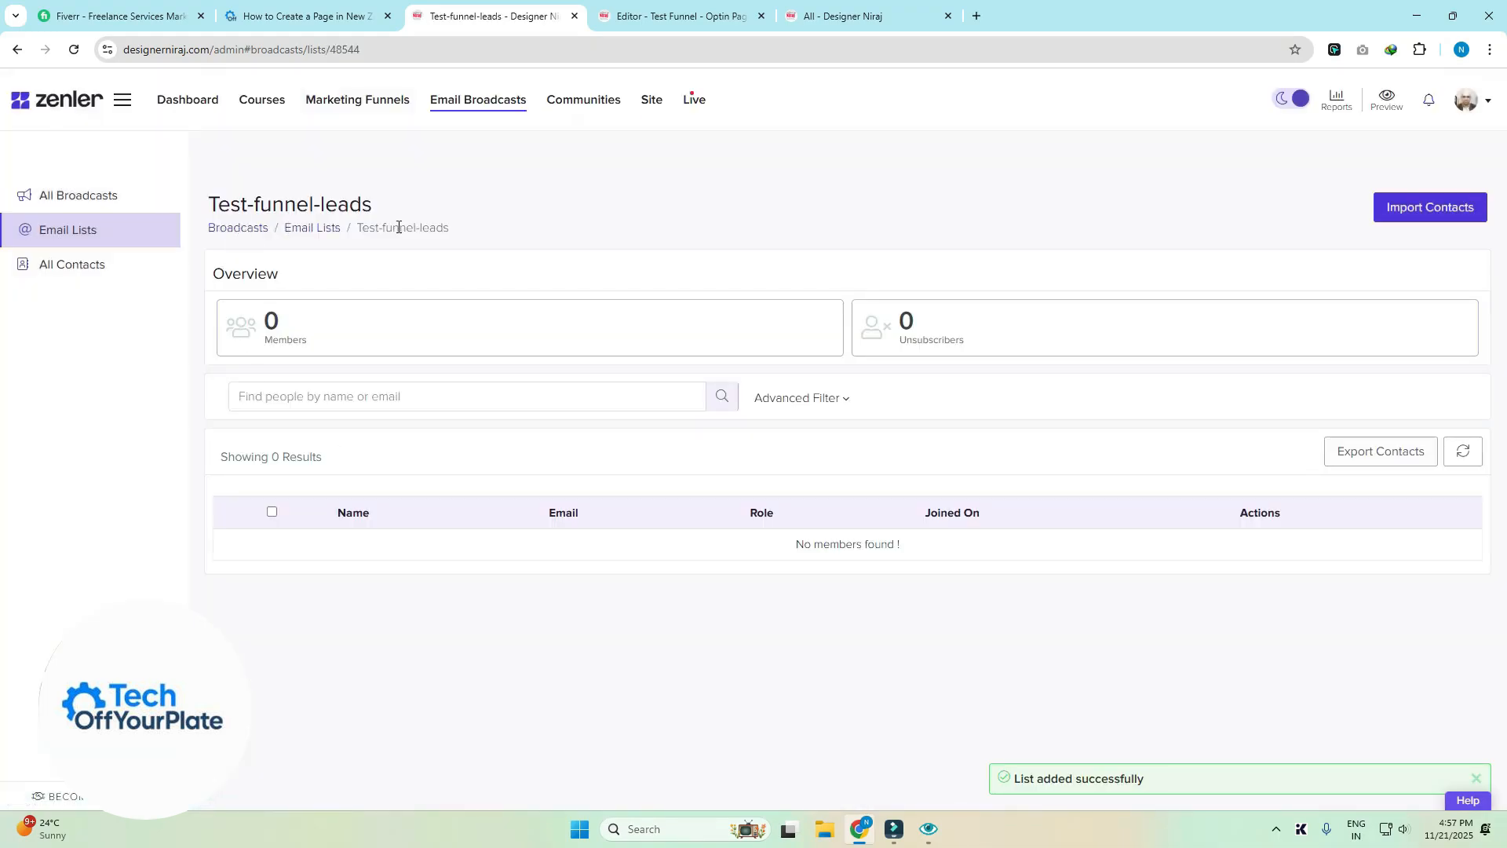
click(636, 14)
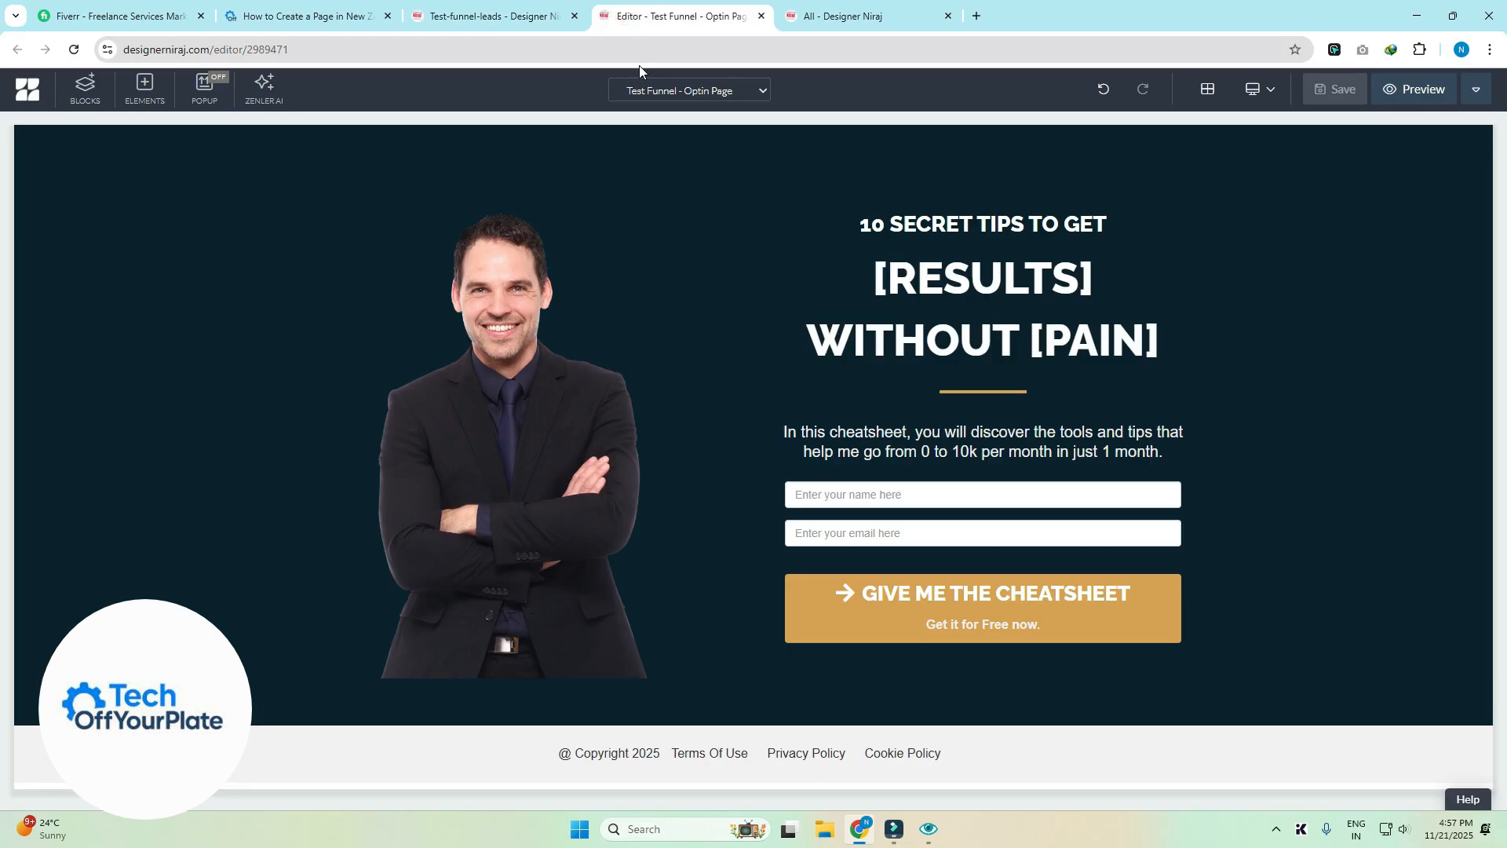
- Reload the editor and set the cheatsheet button to add leads to Test-funnel-leads
click(73, 50)
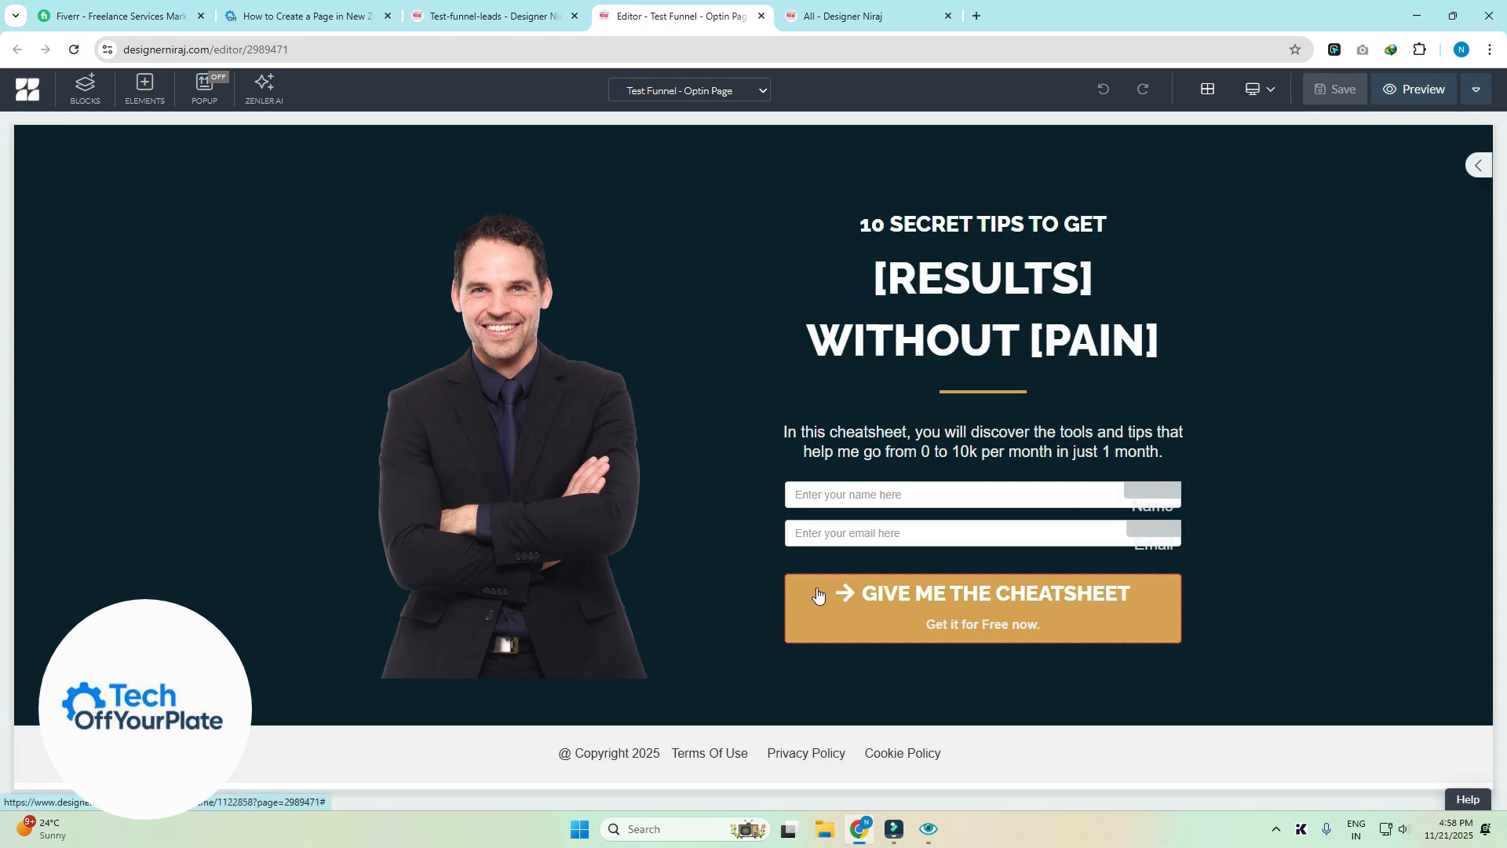
click(792, 590)
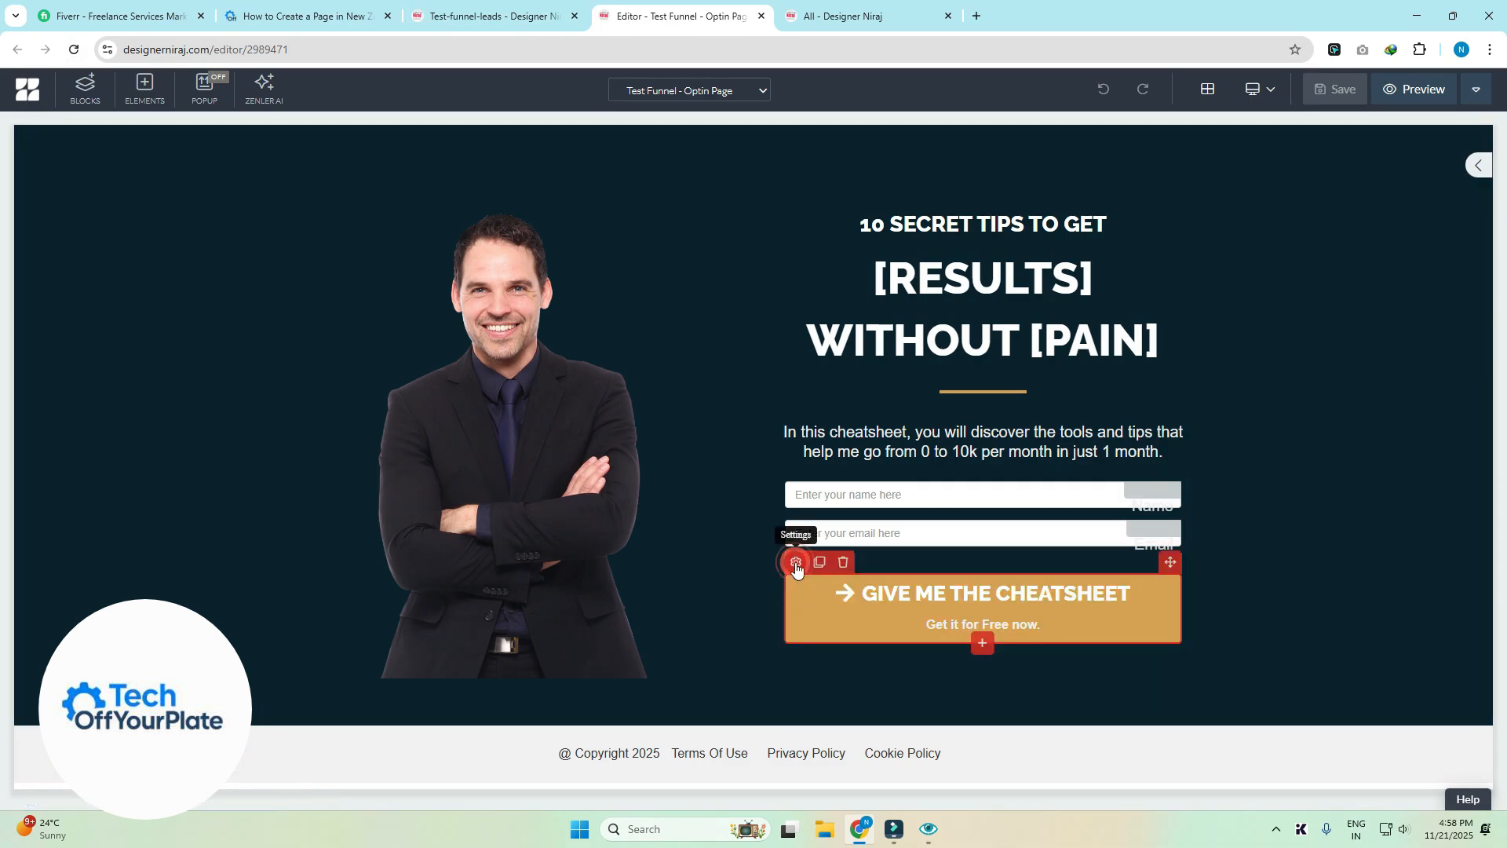
click(796, 562)
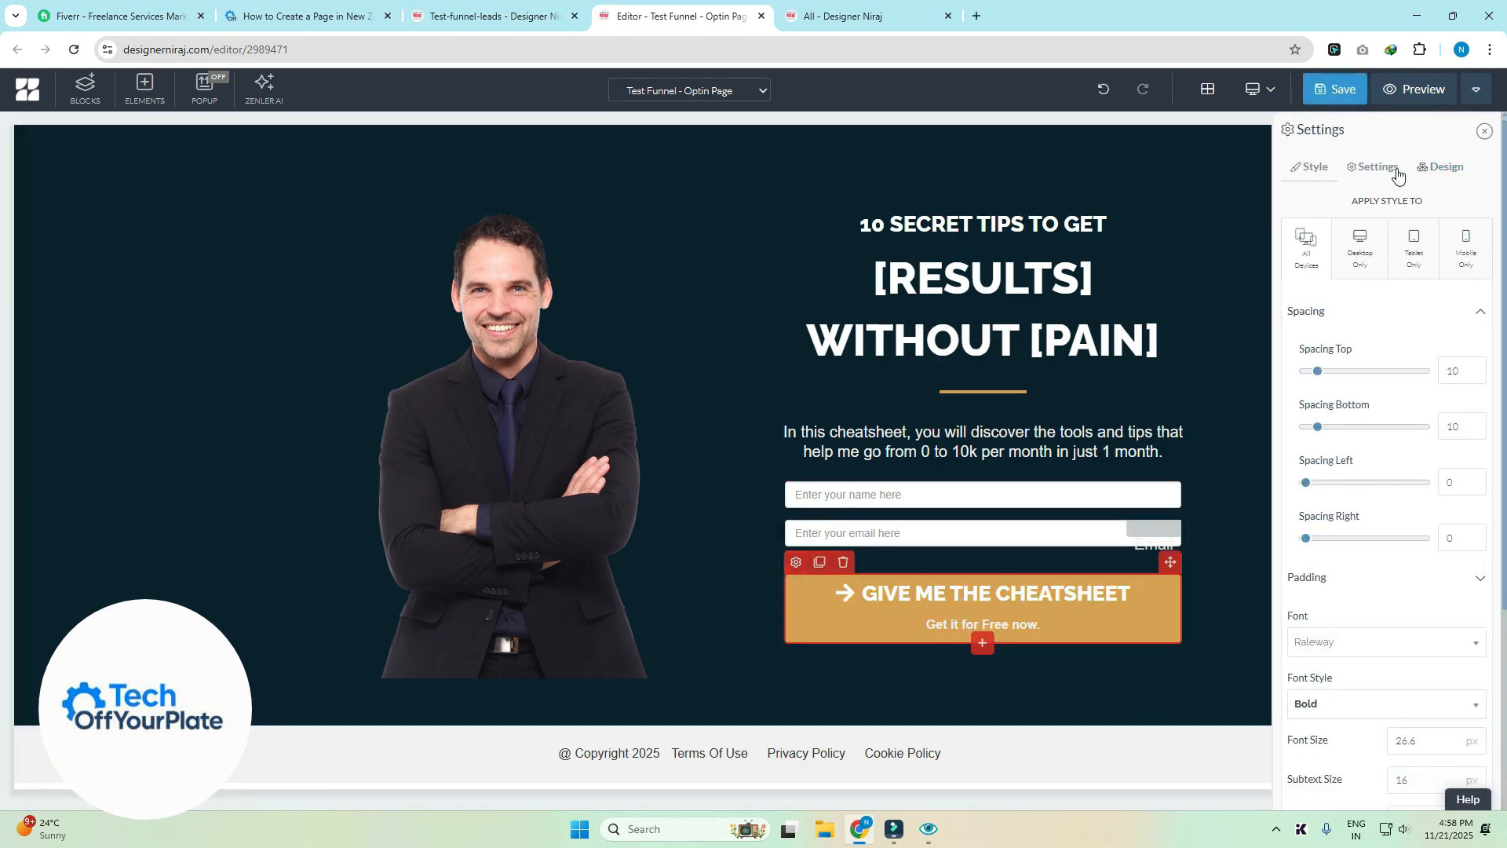
click(1375, 171)
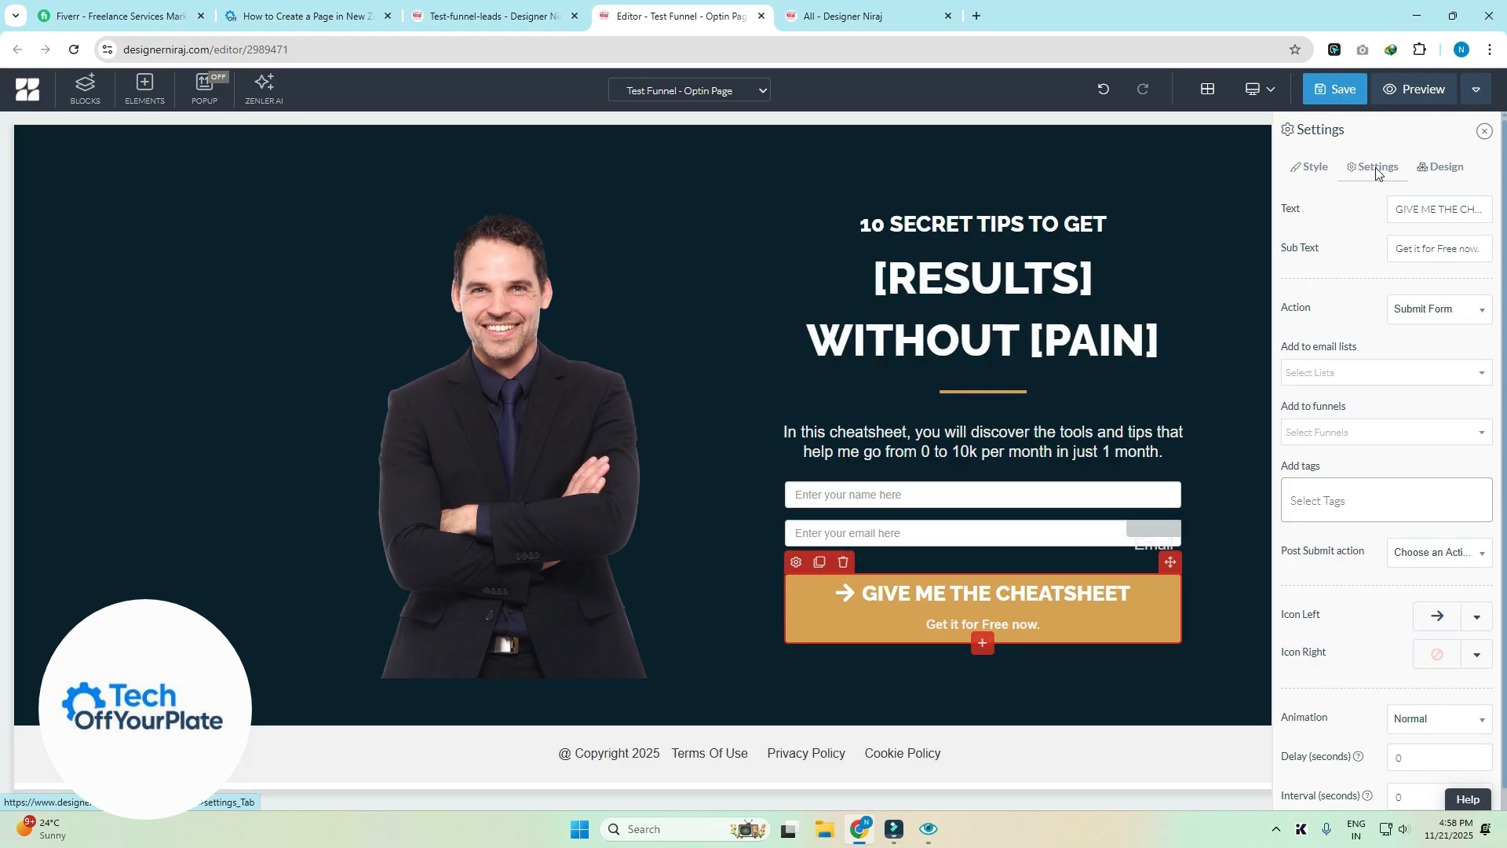
click(1362, 382)
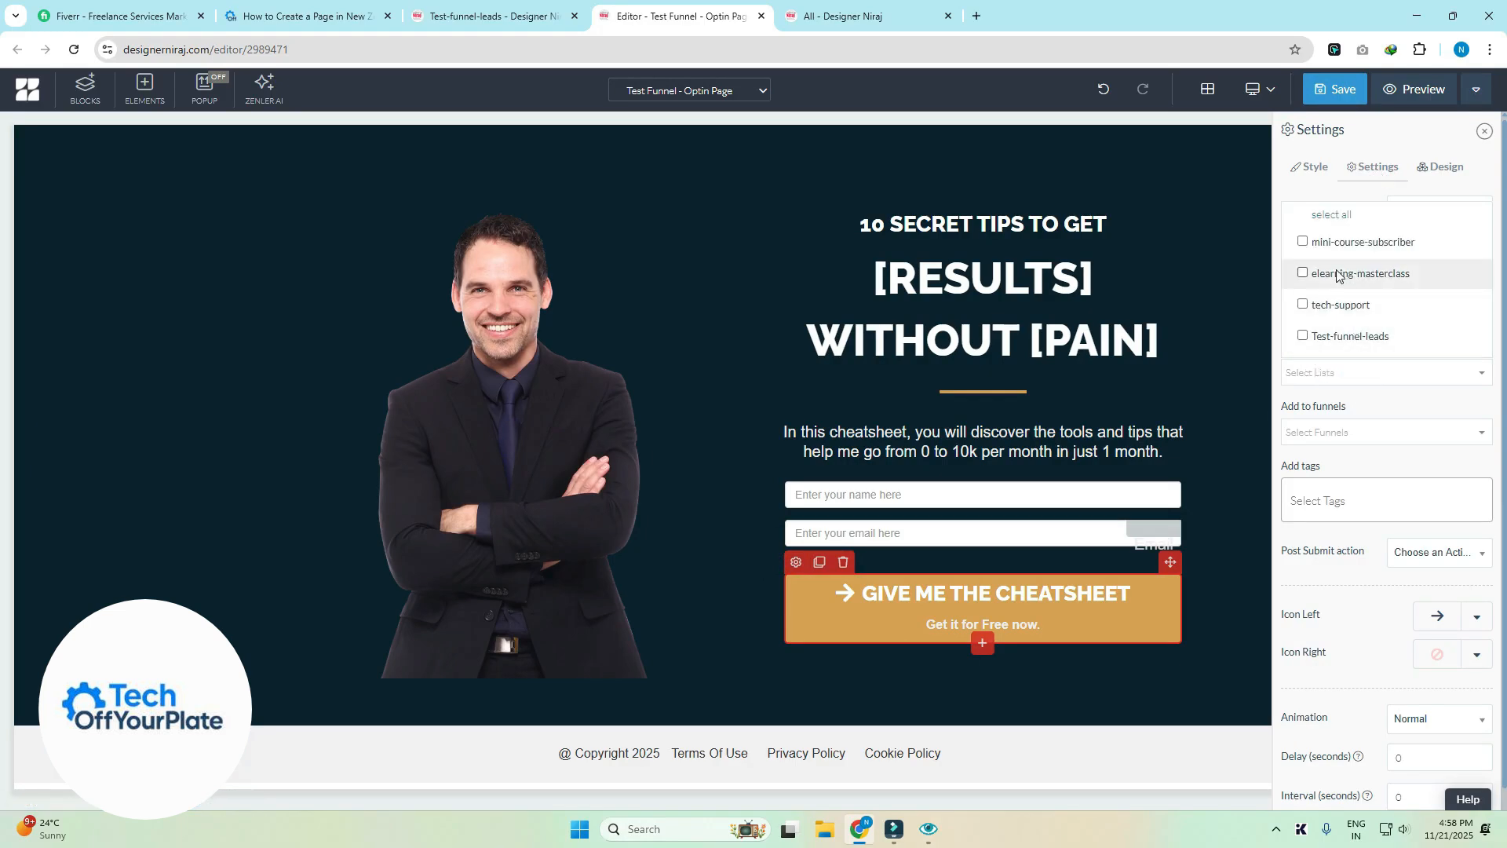
click(1304, 336)
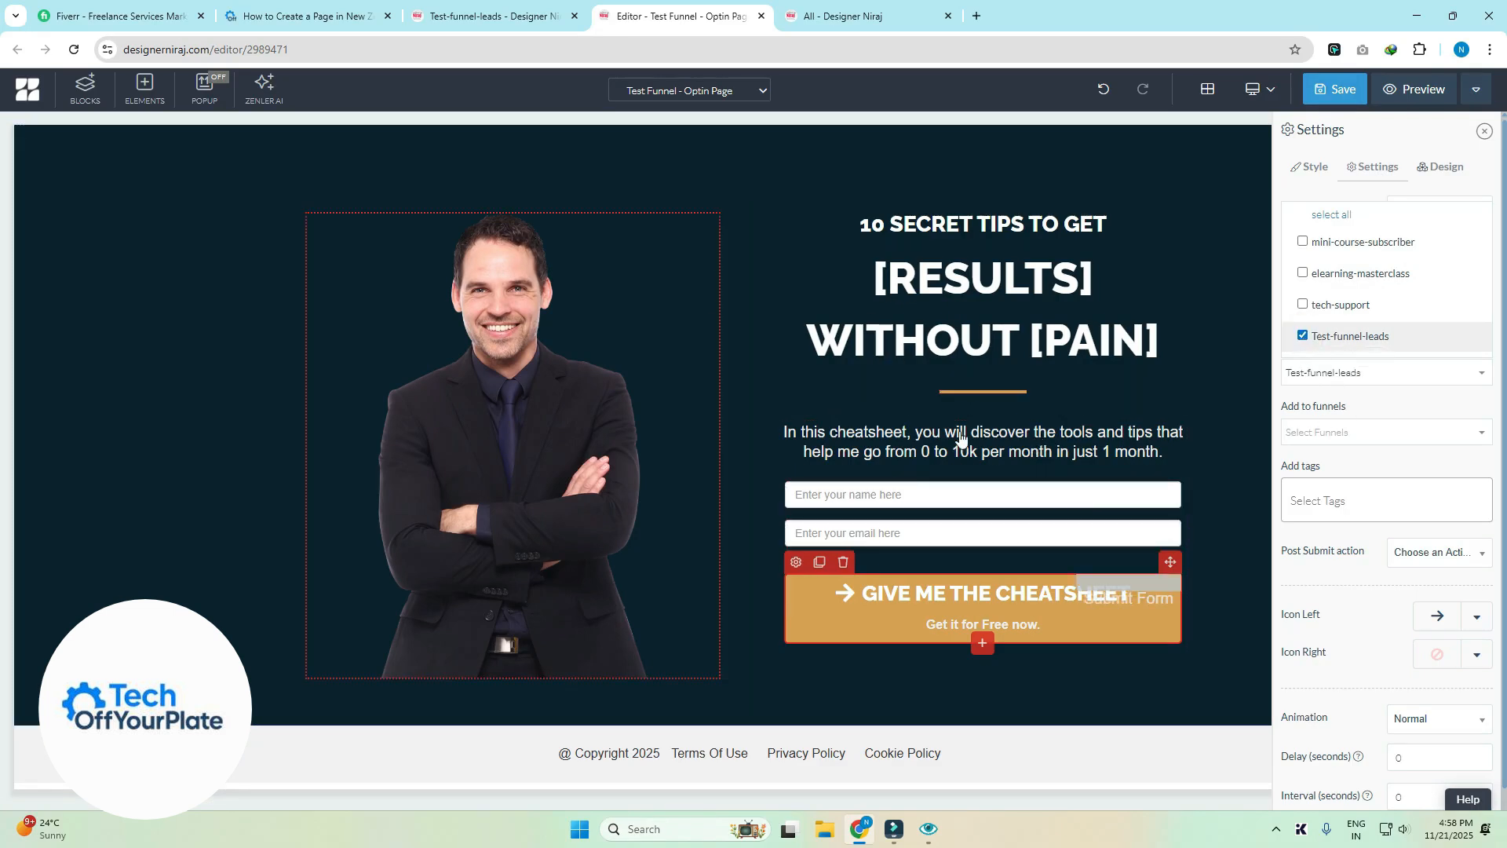
- Tag the button's new leads with testfunnel
click(1352, 433)
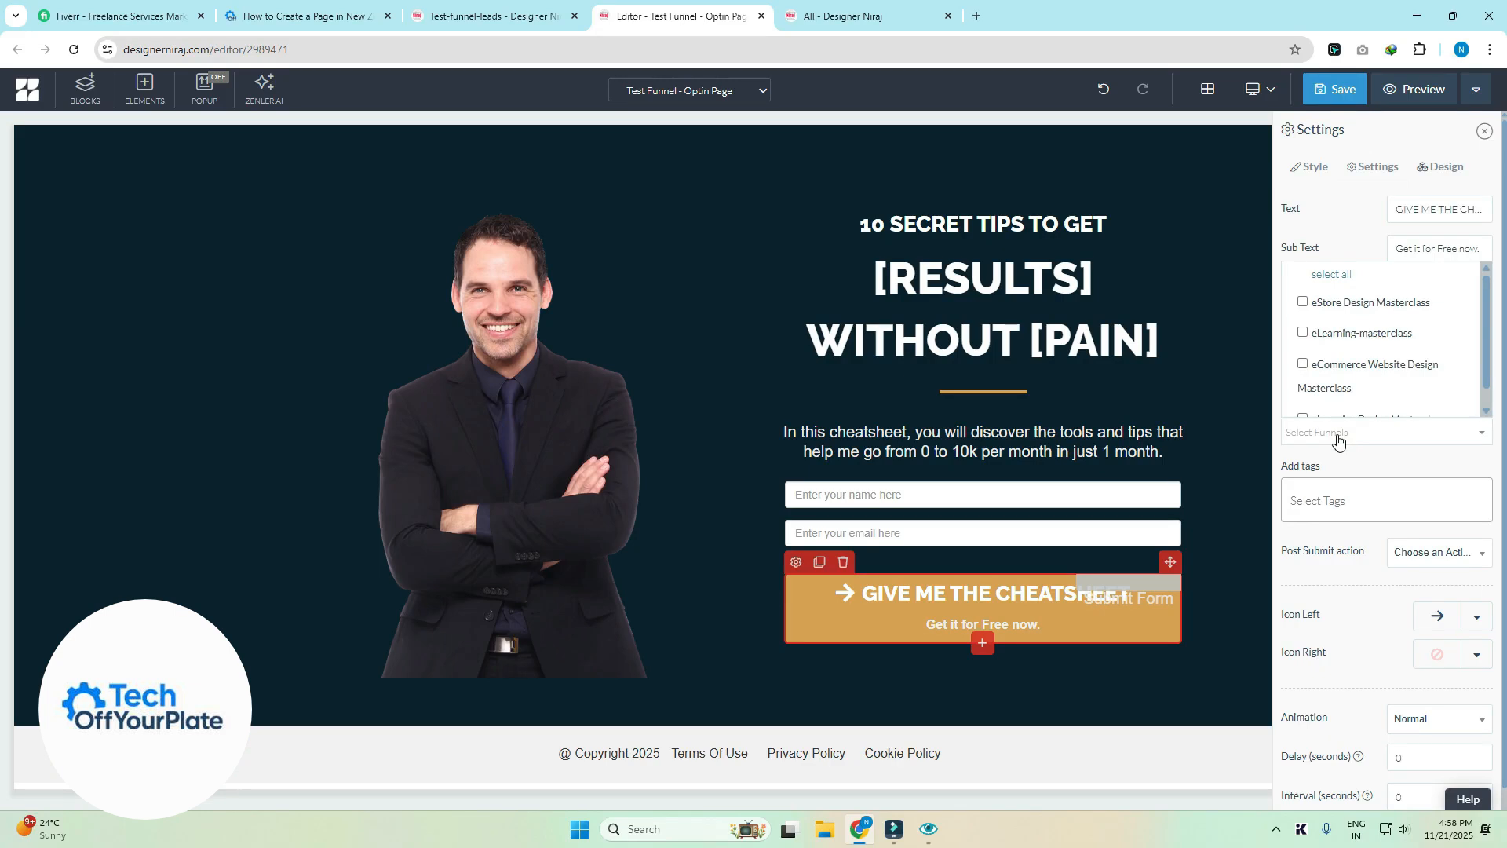
click(1338, 469)
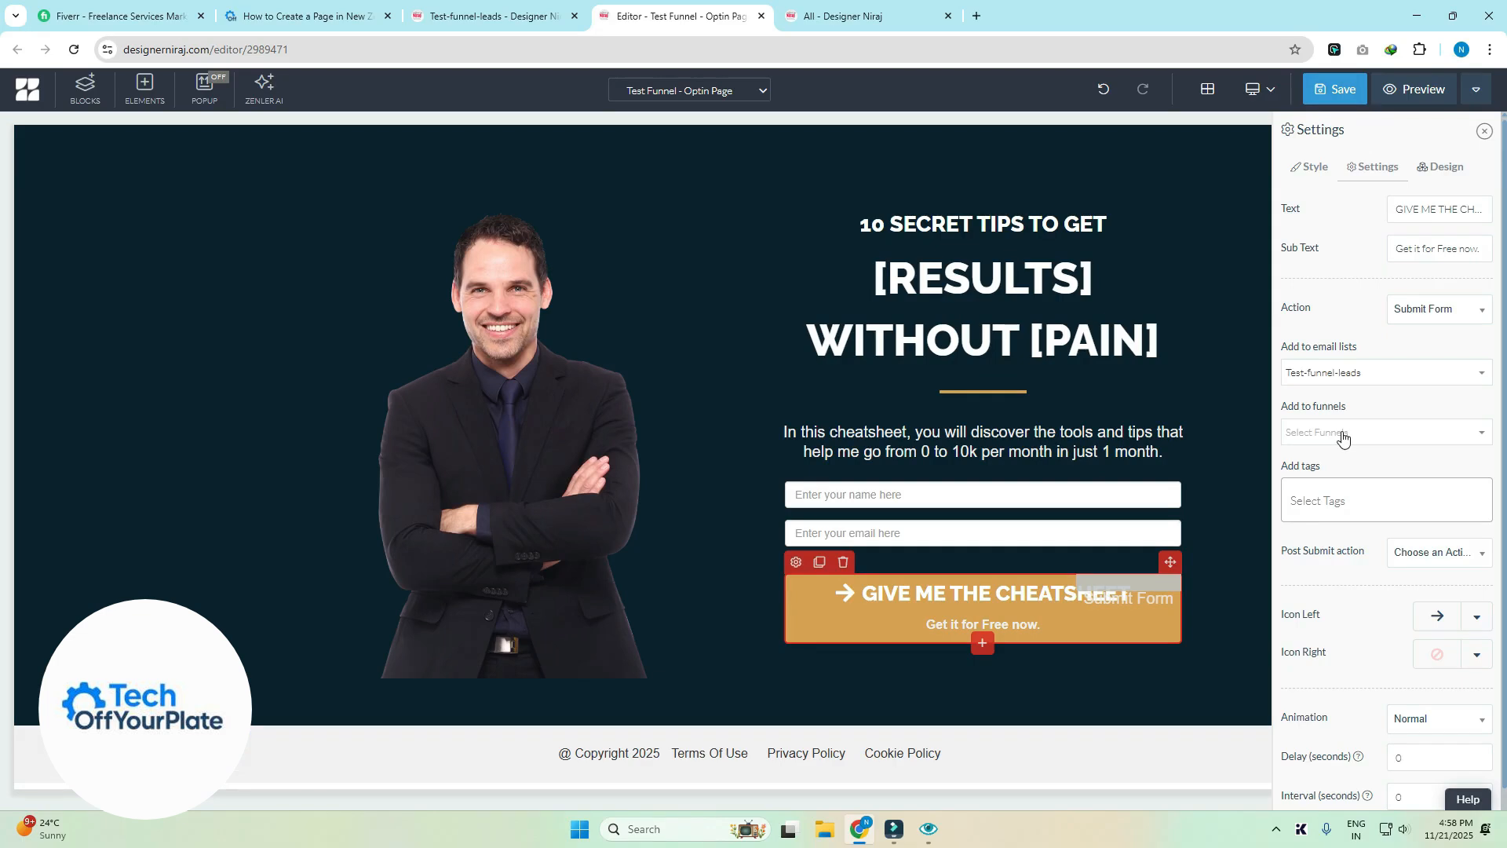
click(1348, 503)
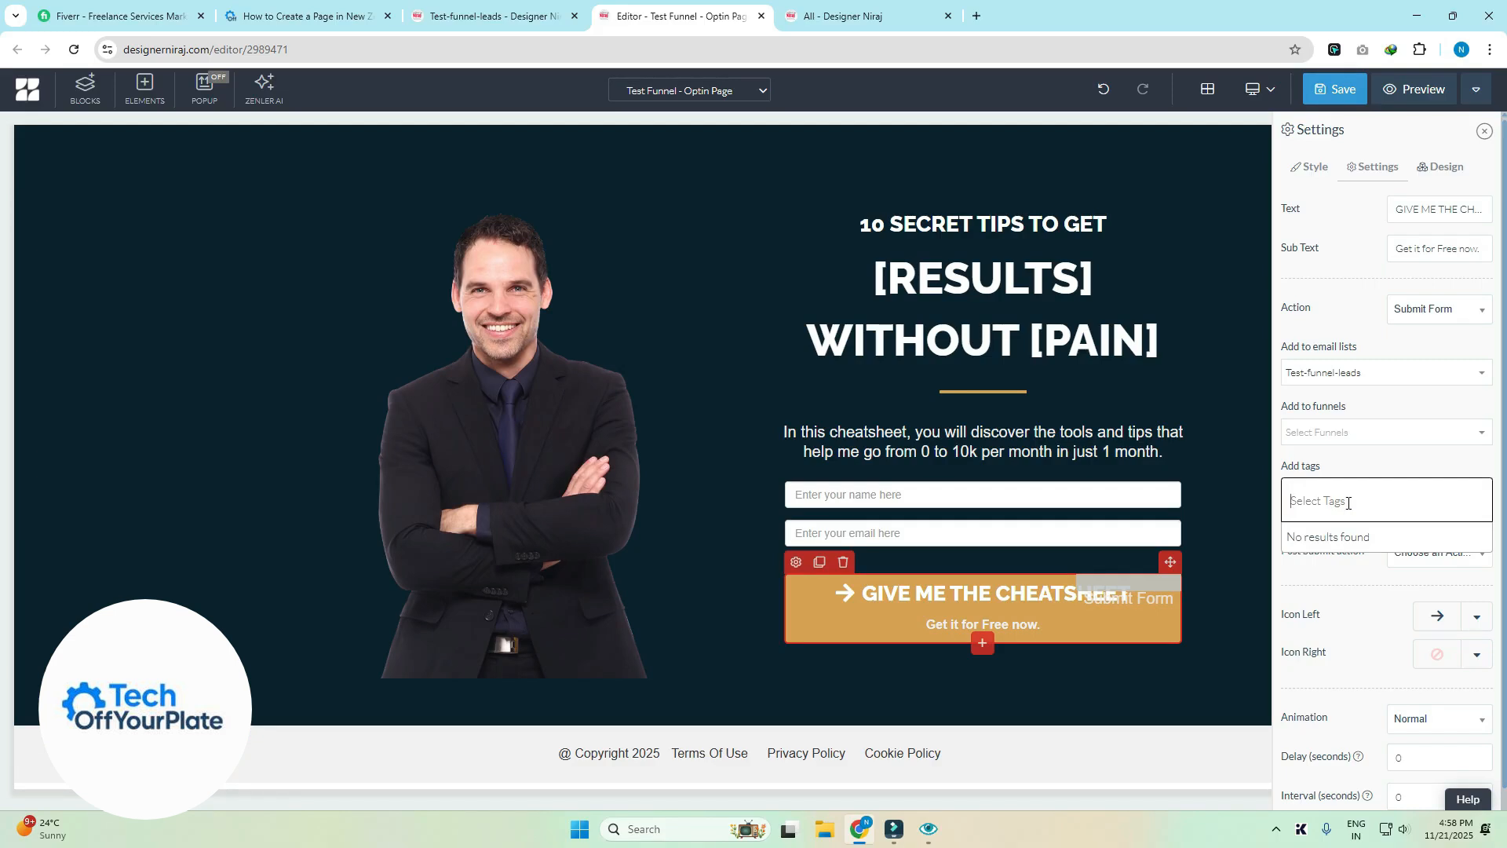
text(test)
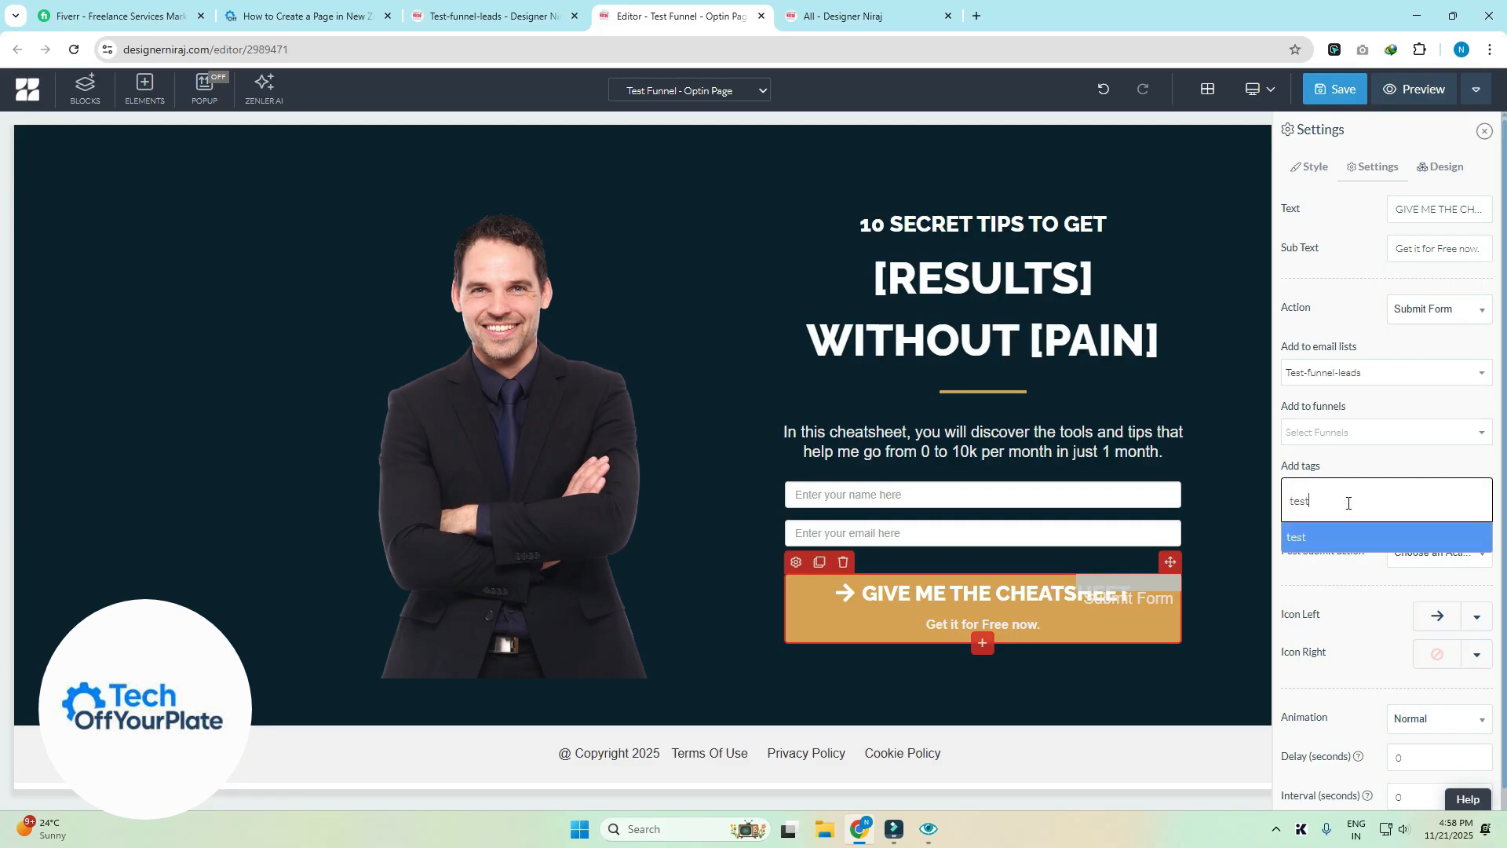
text(funnel)
key(Return)
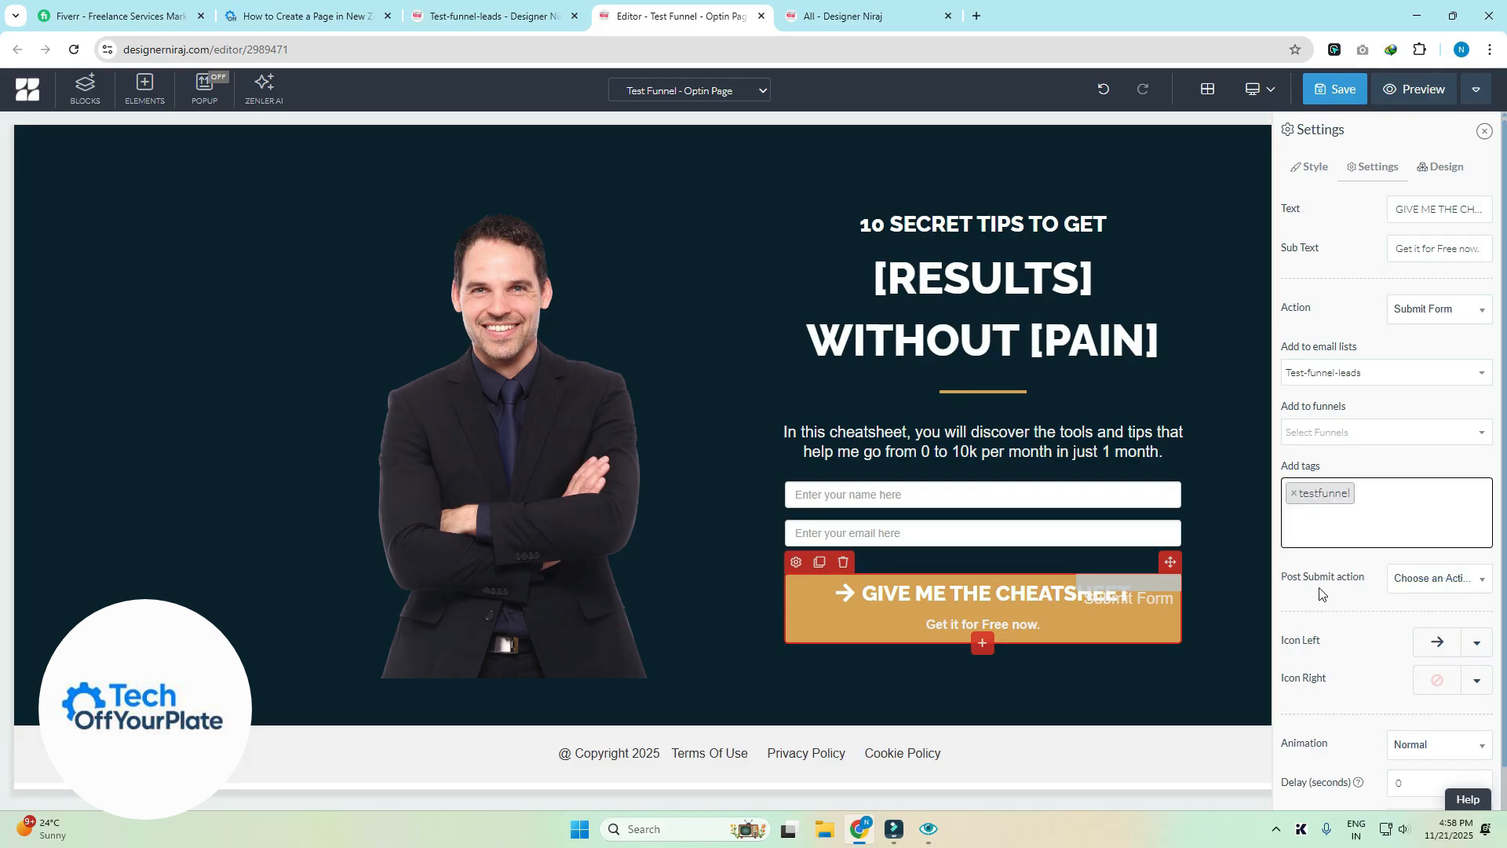
- Set the after-submit action to Go to Next step and review the button's Design tab
click(1441, 588)
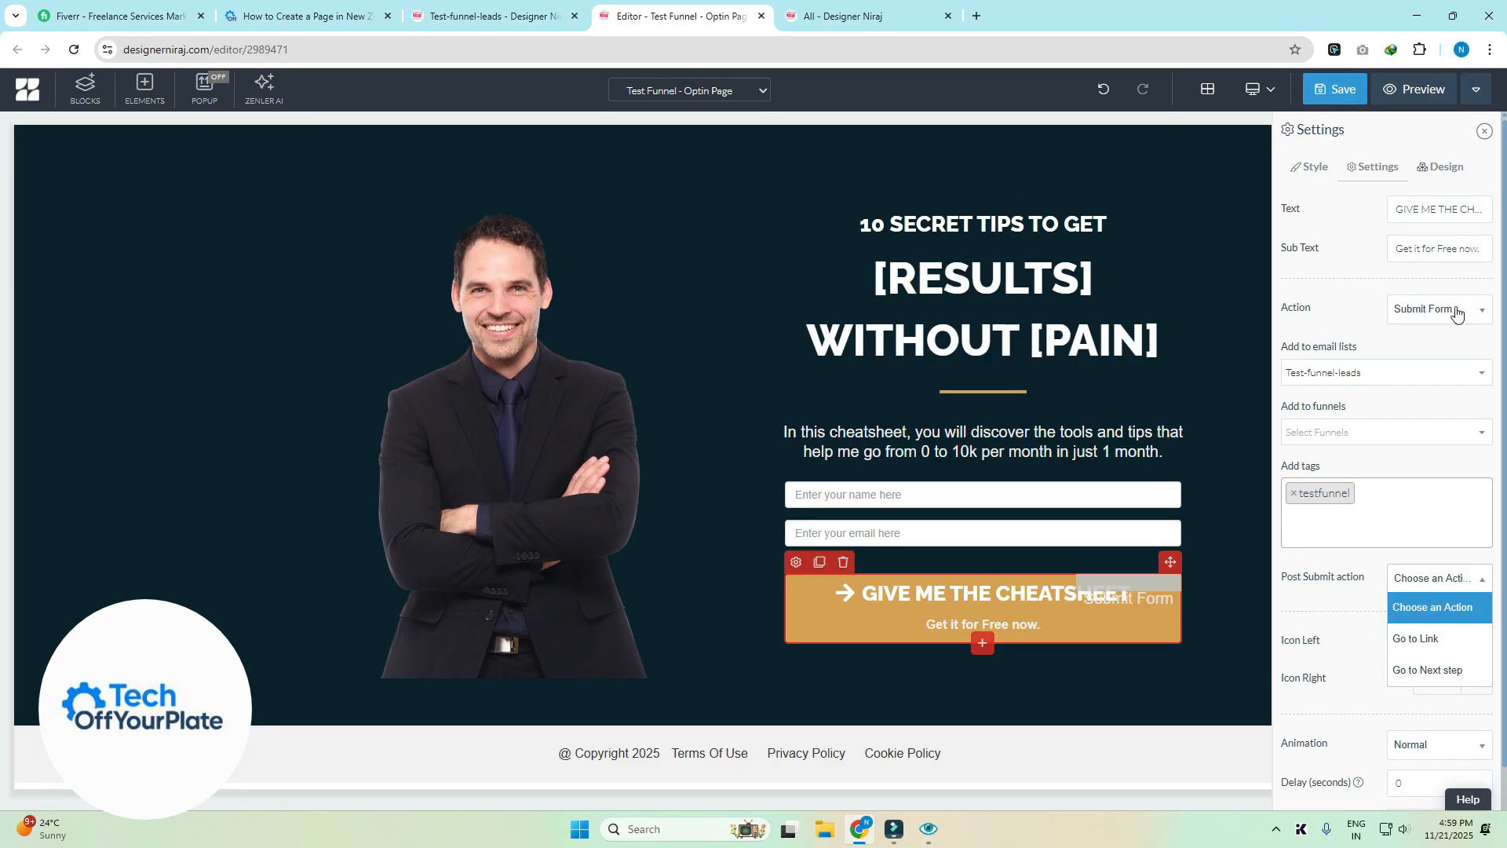
click(1420, 674)
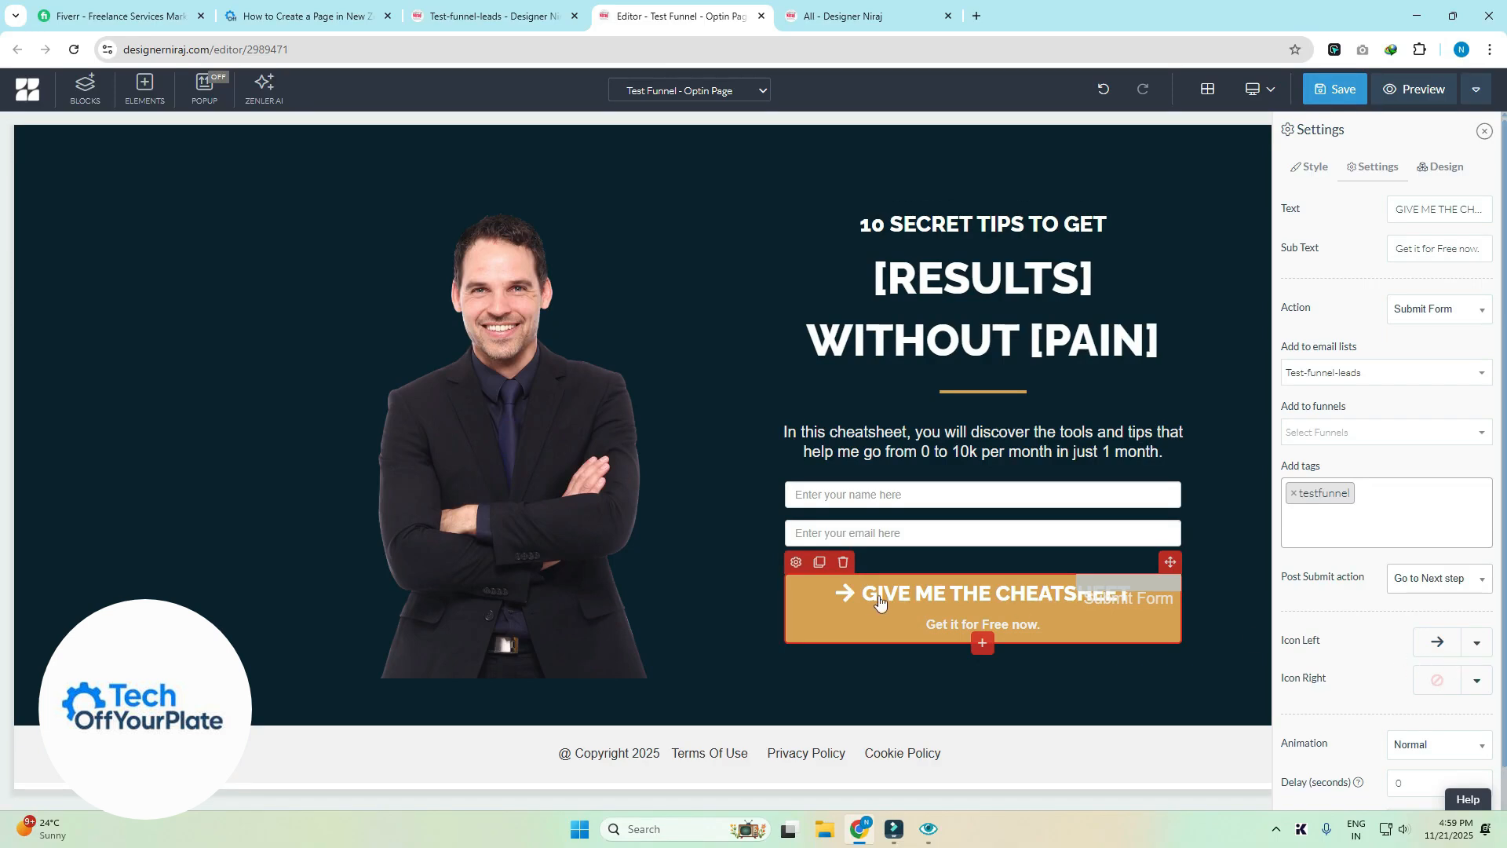
scroll(1442, 658, down, 1)
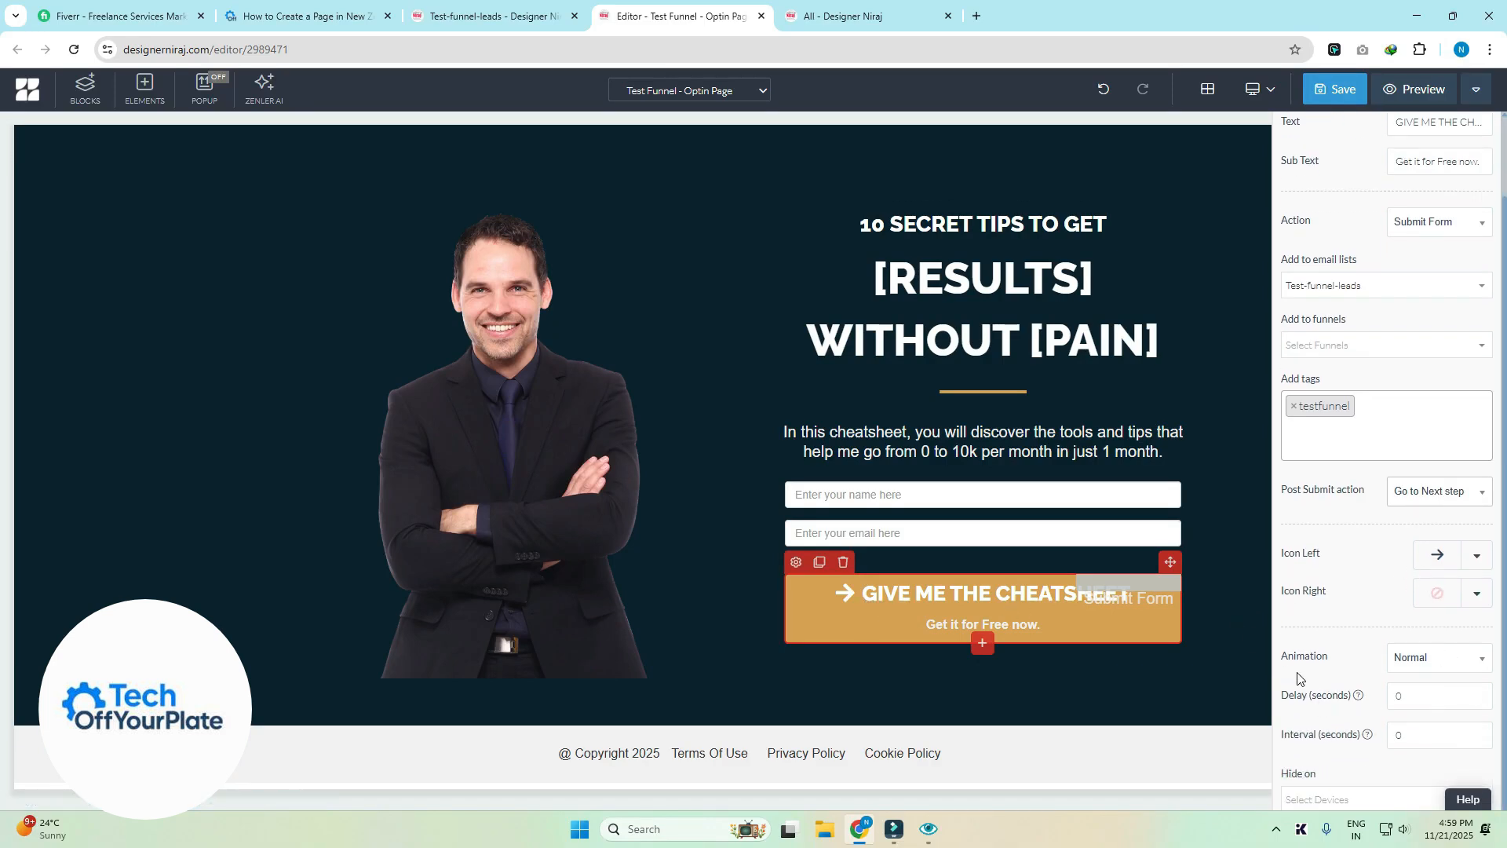
scroll(1365, 504, up, 1)
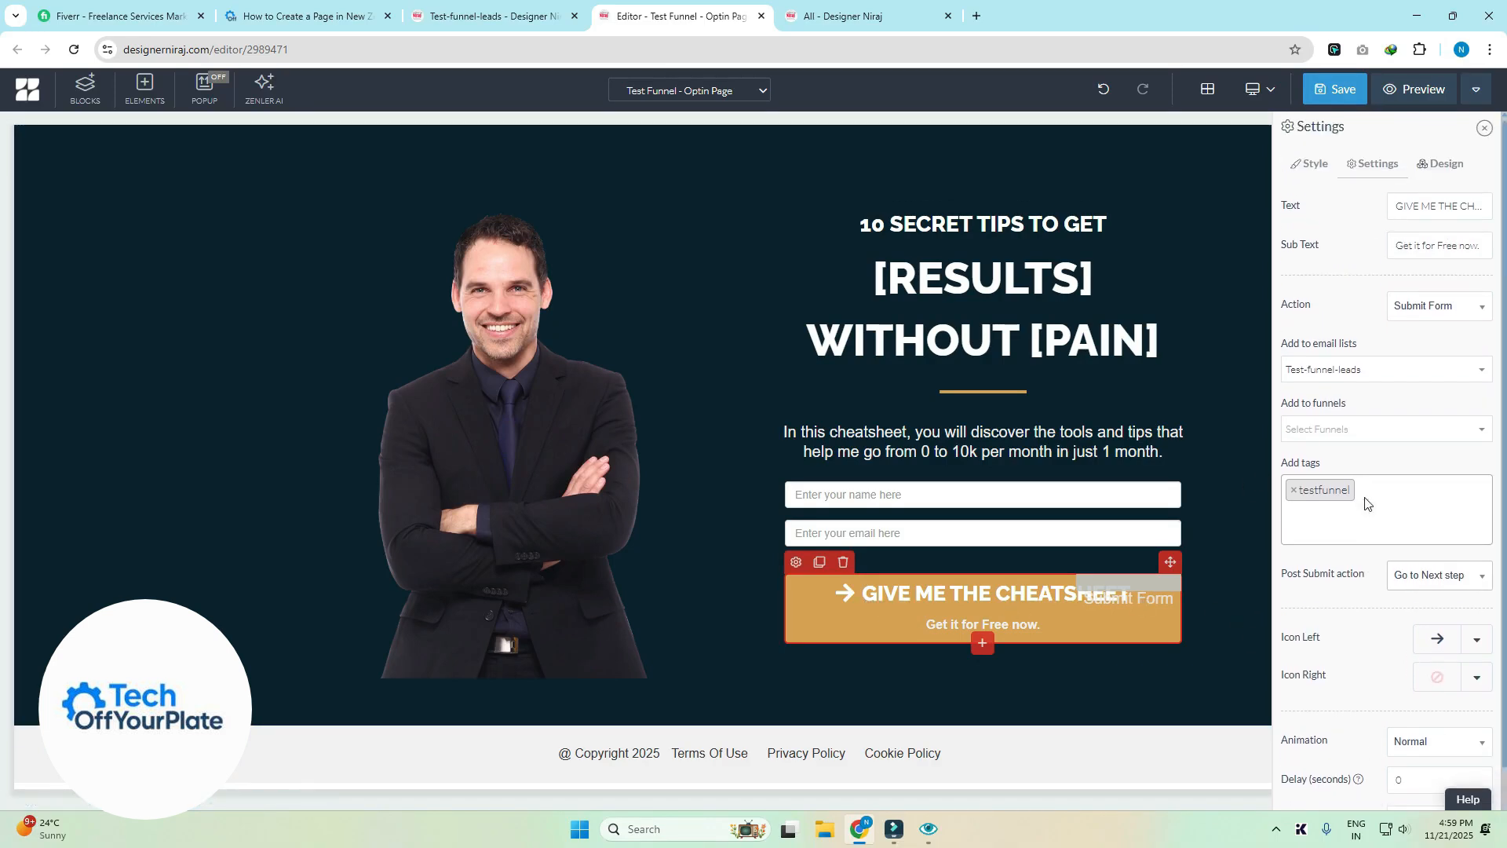
click(1452, 168)
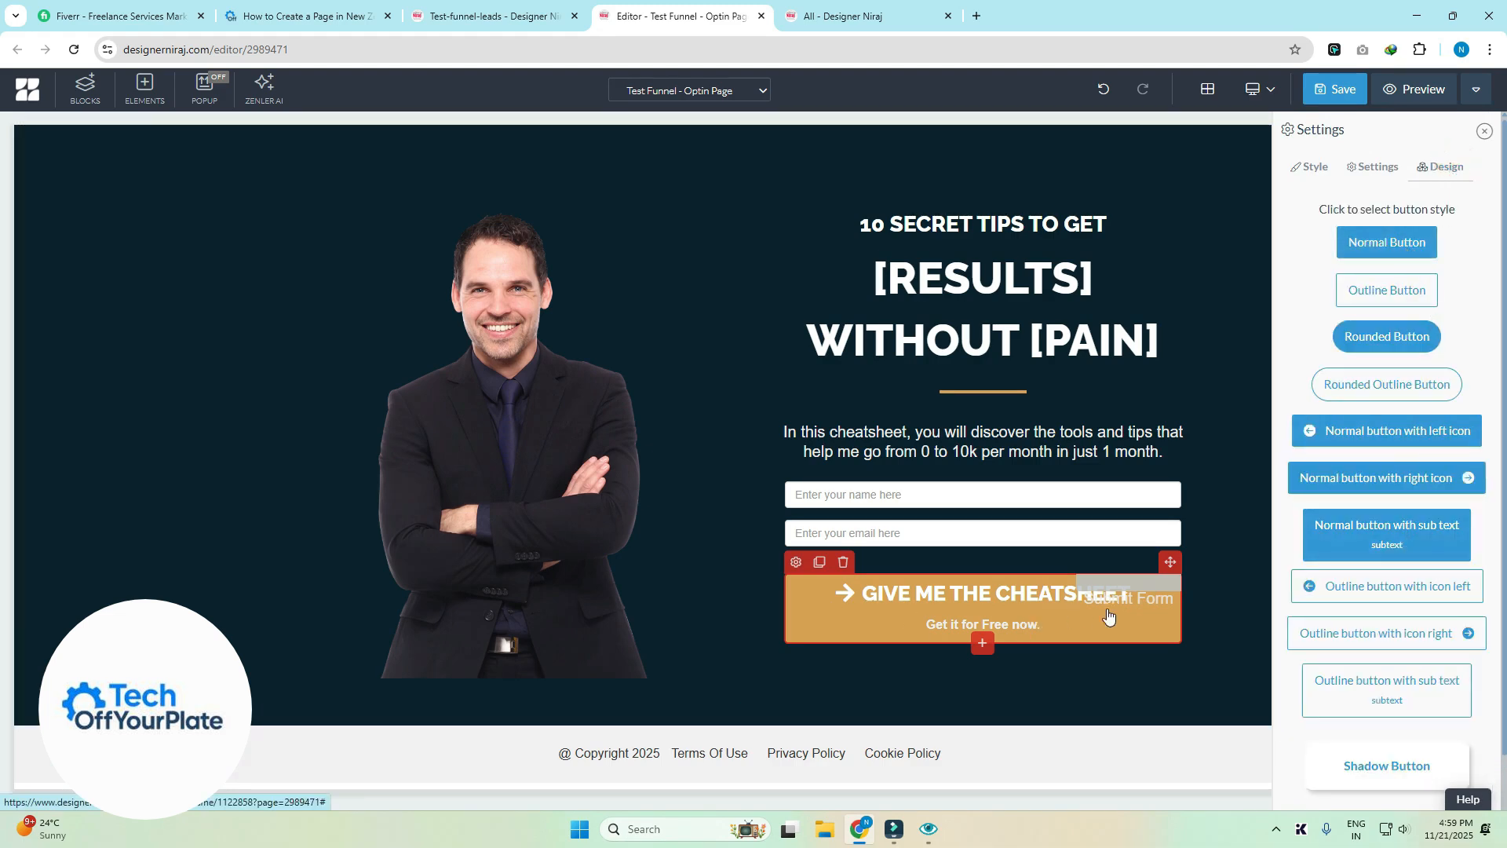
click(1376, 177)
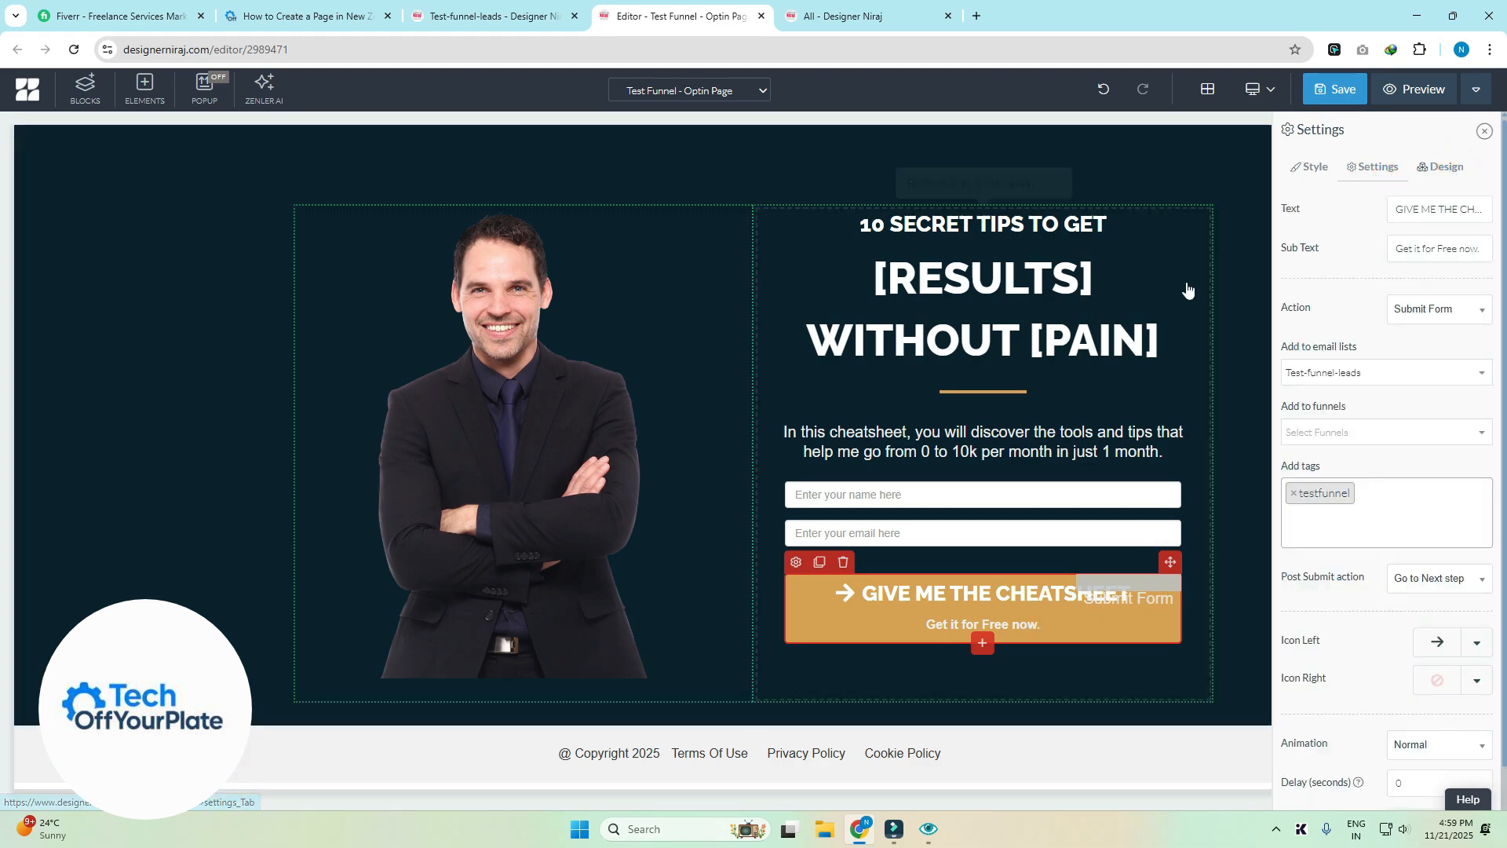
- Save the optin page, switch to Test Funnel - Thank You Page, and select Download Cheatsheet
click(1342, 93)
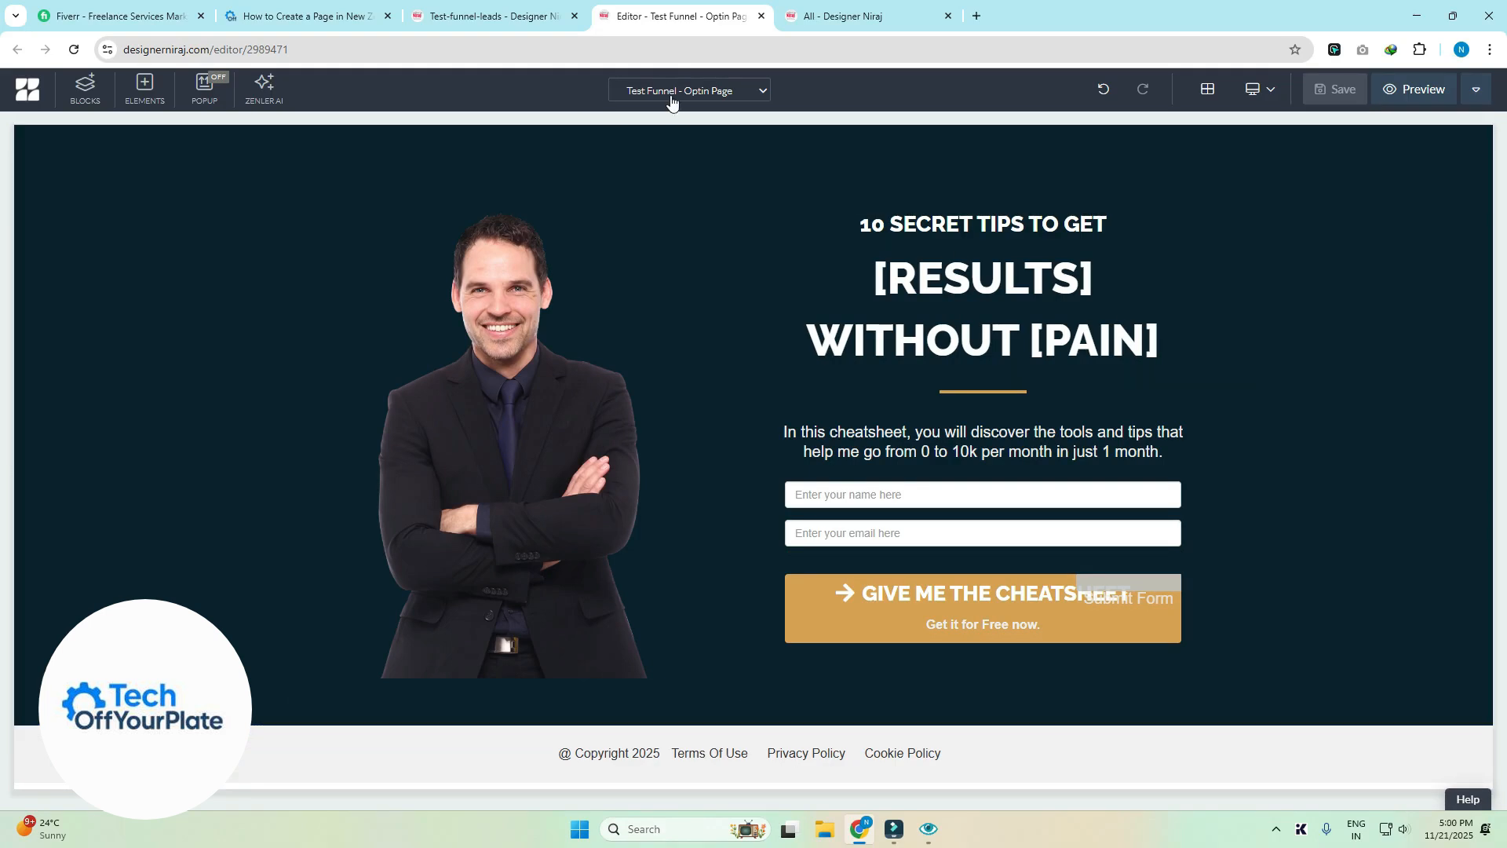
click(671, 98)
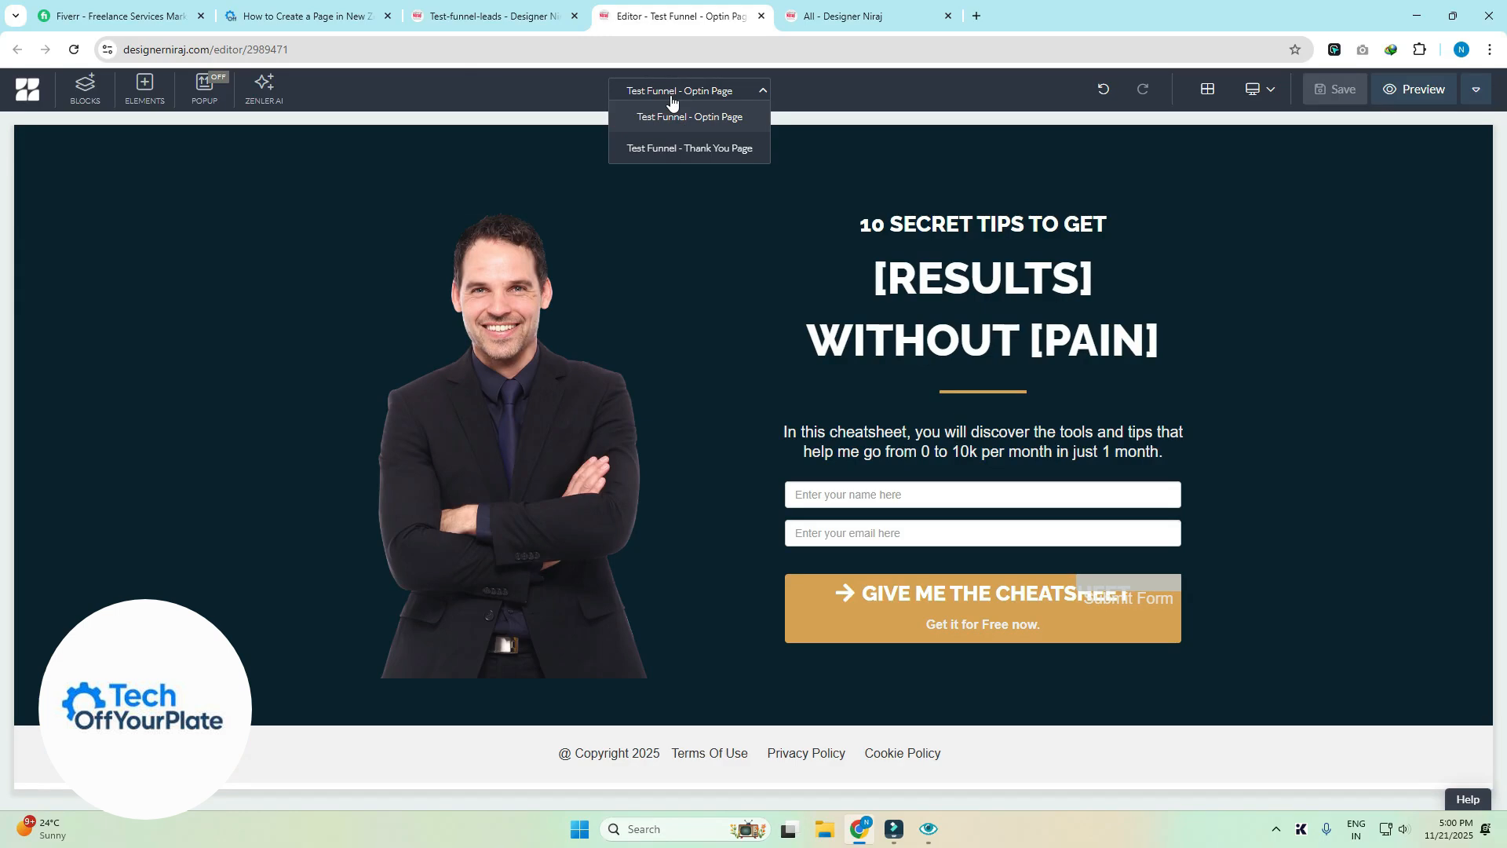
click(723, 149)
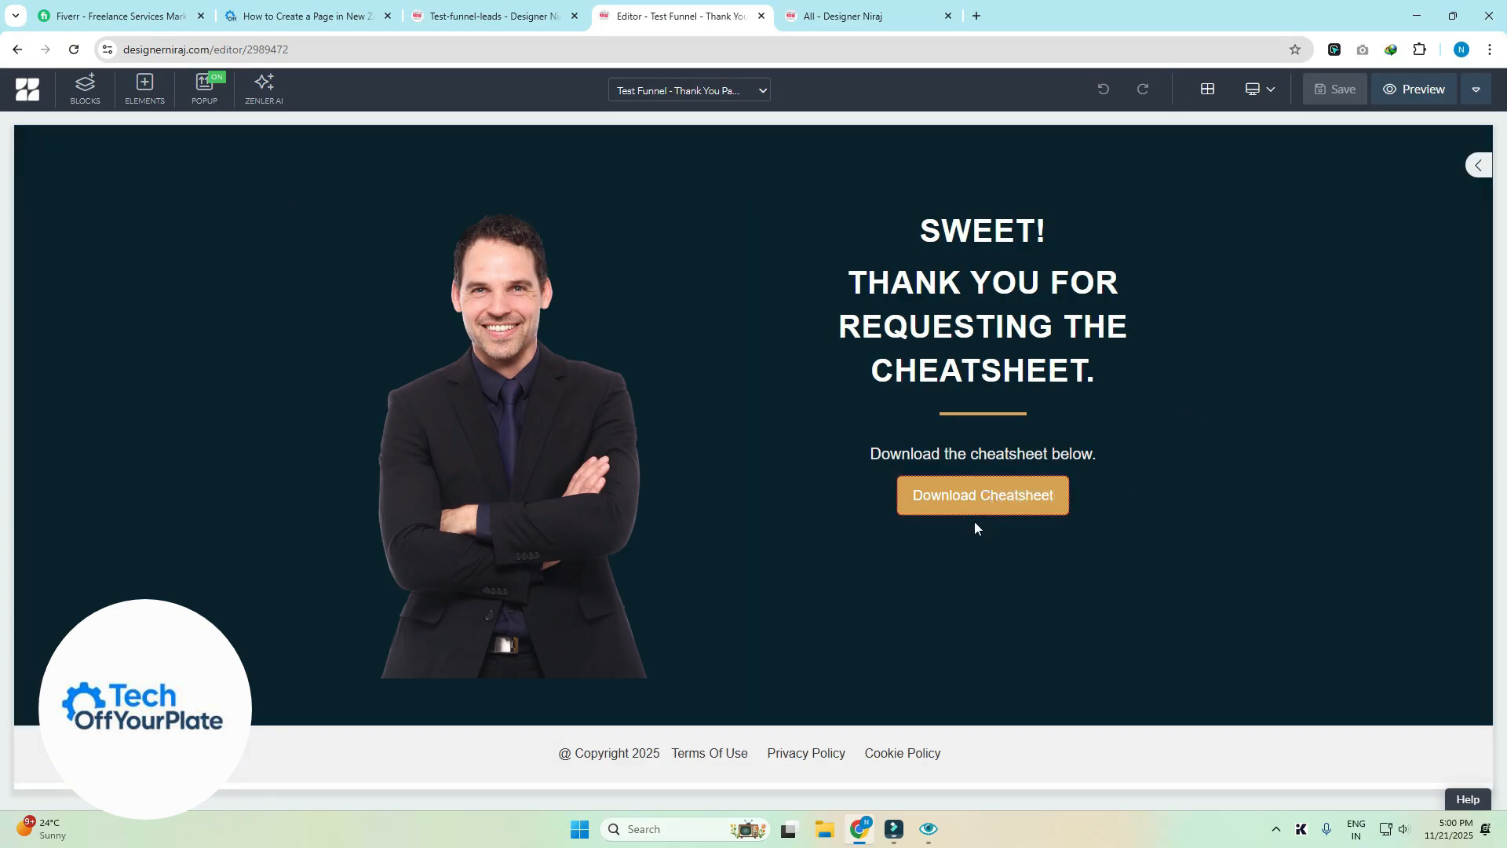
click(908, 501)
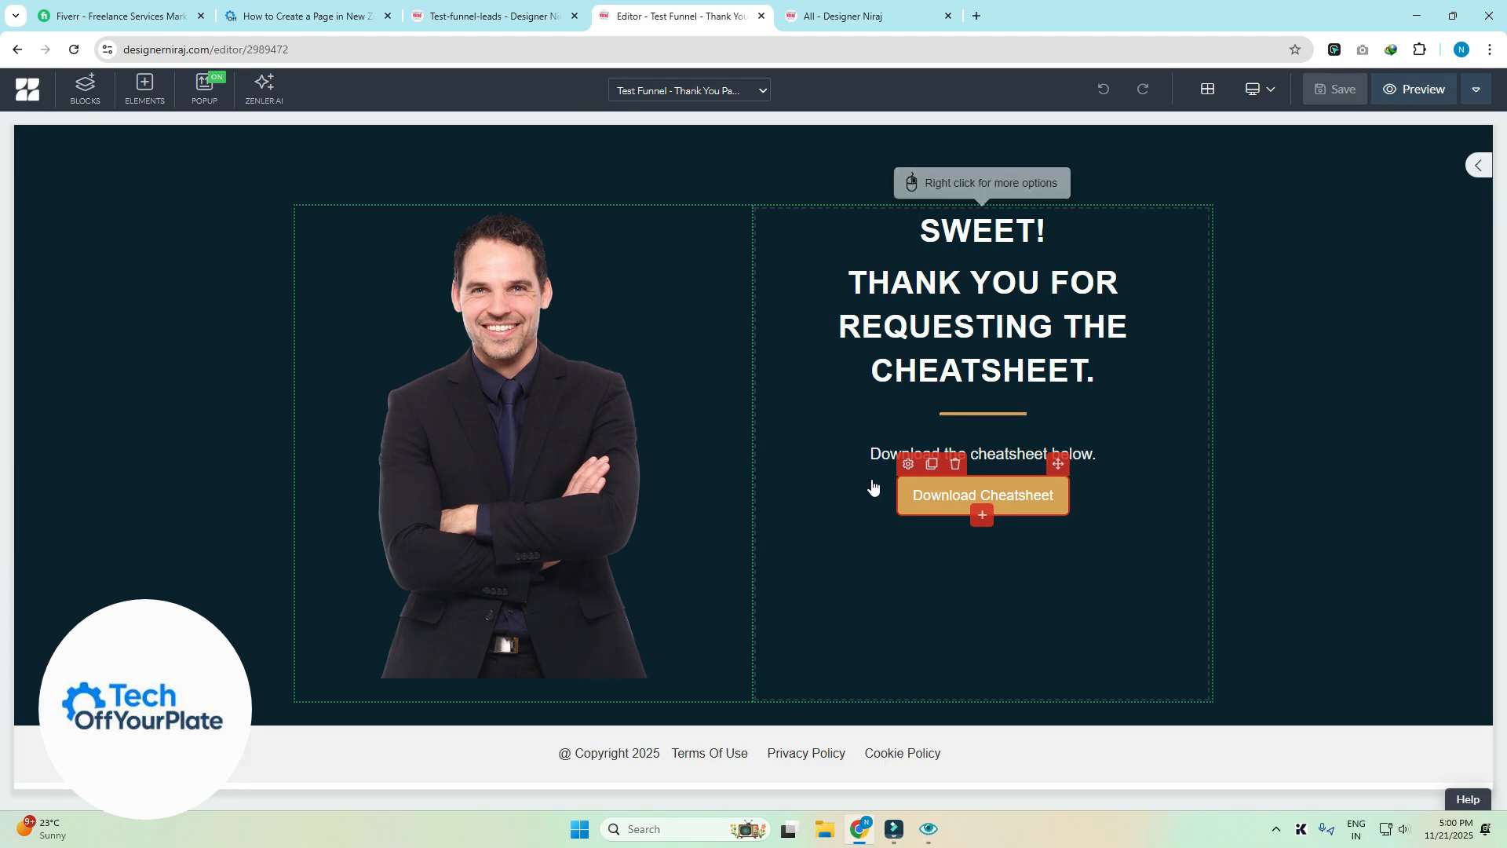
- Inspect the Download Cheatsheet button's Link field, which holds the '#' placeholder
click(908, 466)
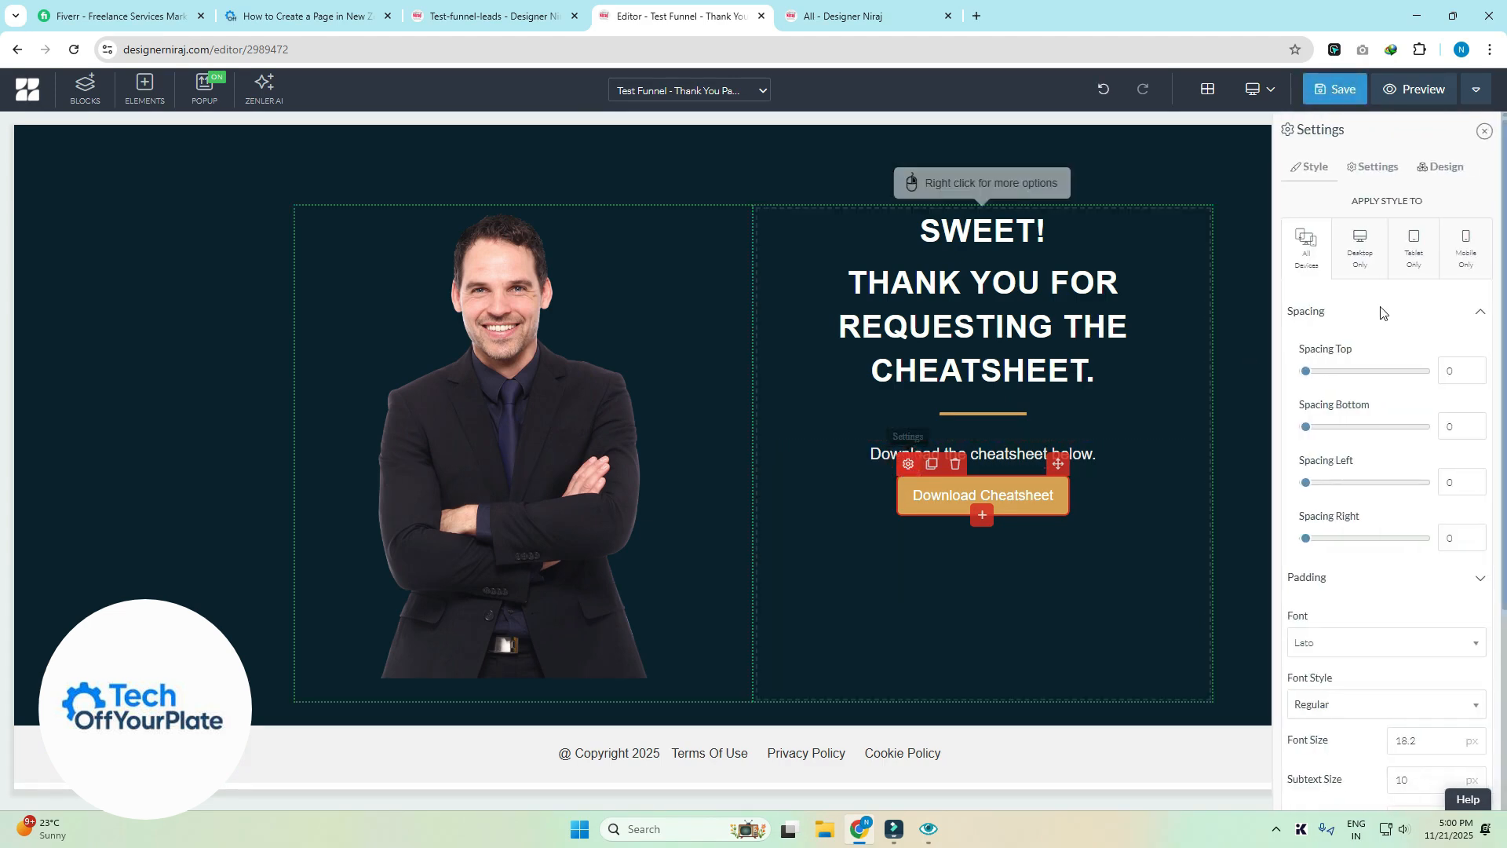
click(1375, 168)
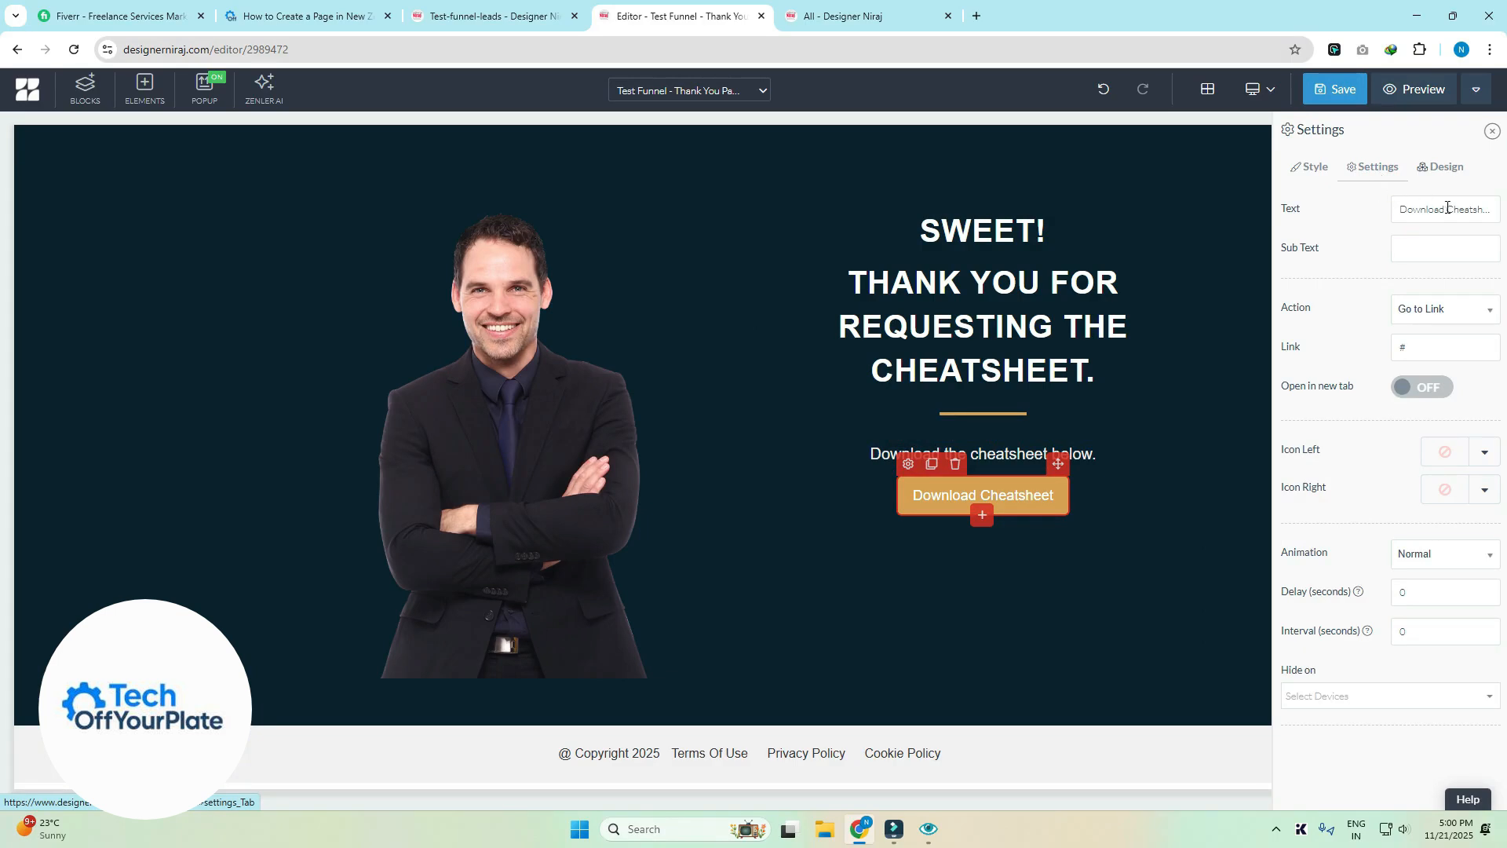
click(1431, 355)
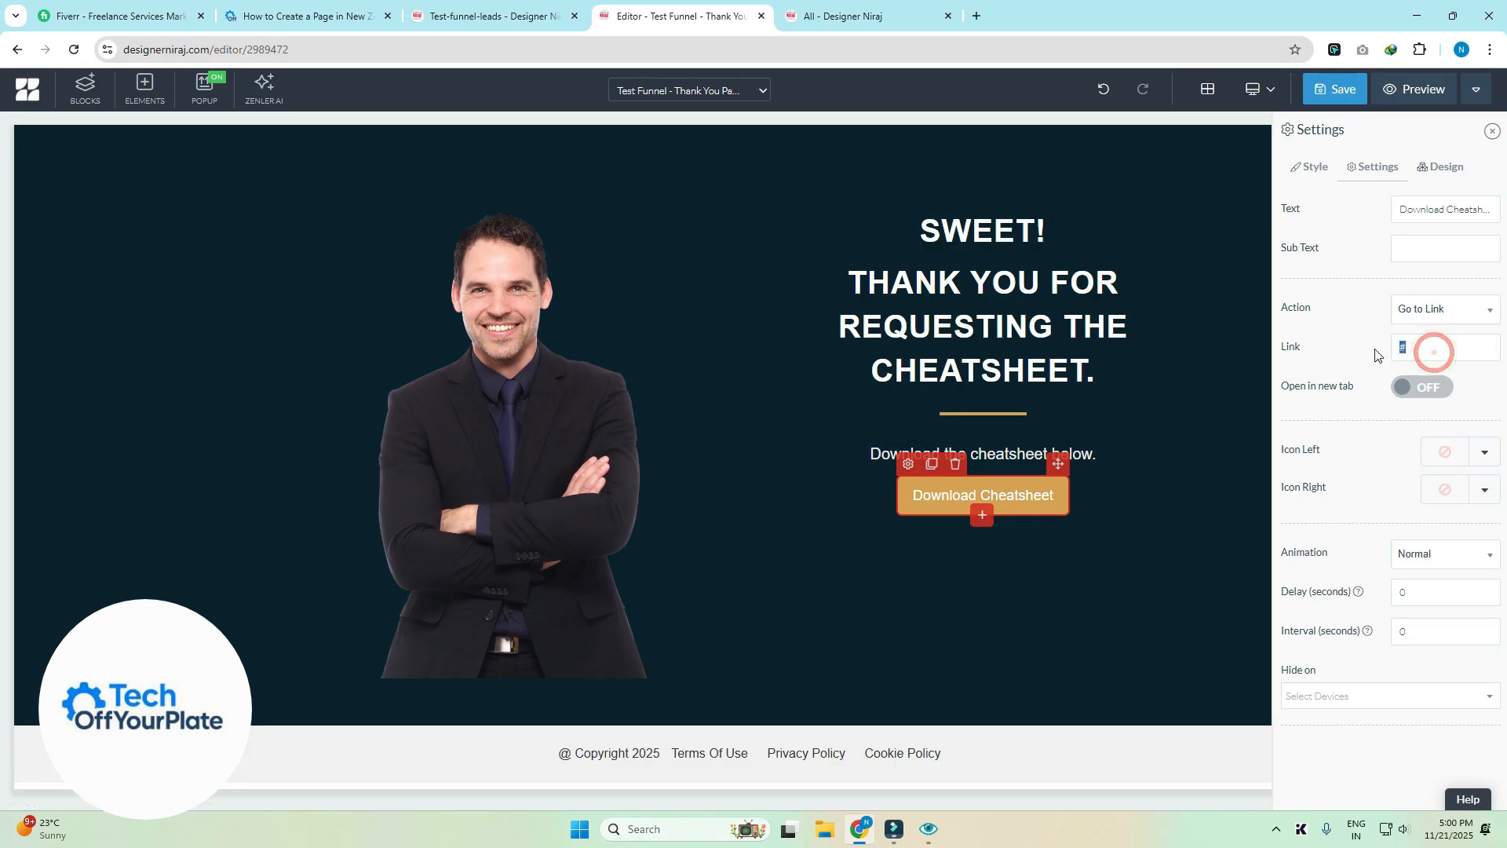
double_click(1428, 352)
click(1427, 351)
drag(1414, 346, 1395, 339)
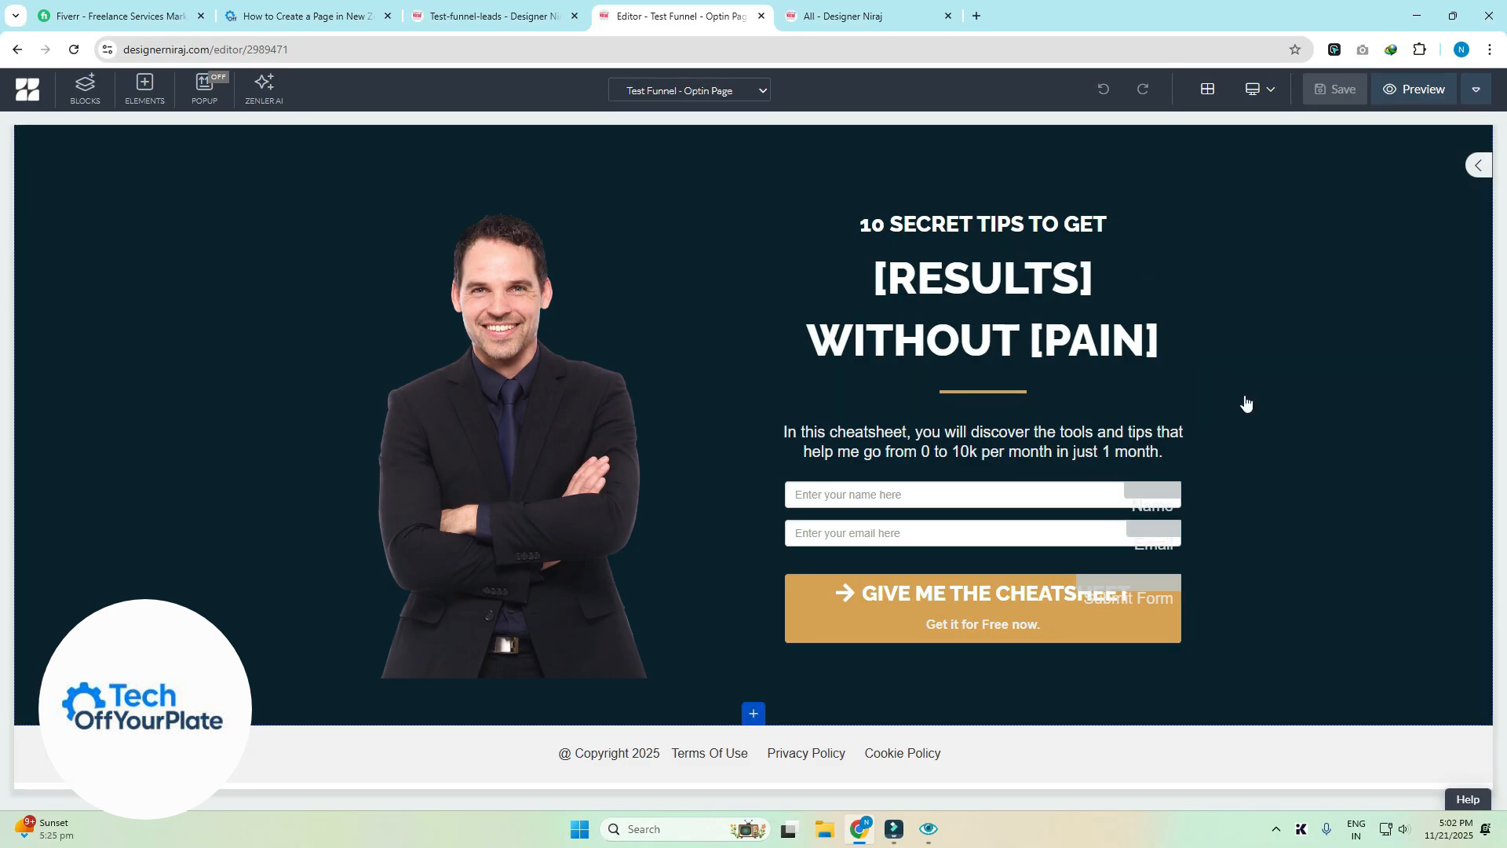
- Preview the optin page and submit it with a test lead's name and email after ticking reCAPTCHA
click(1413, 91)
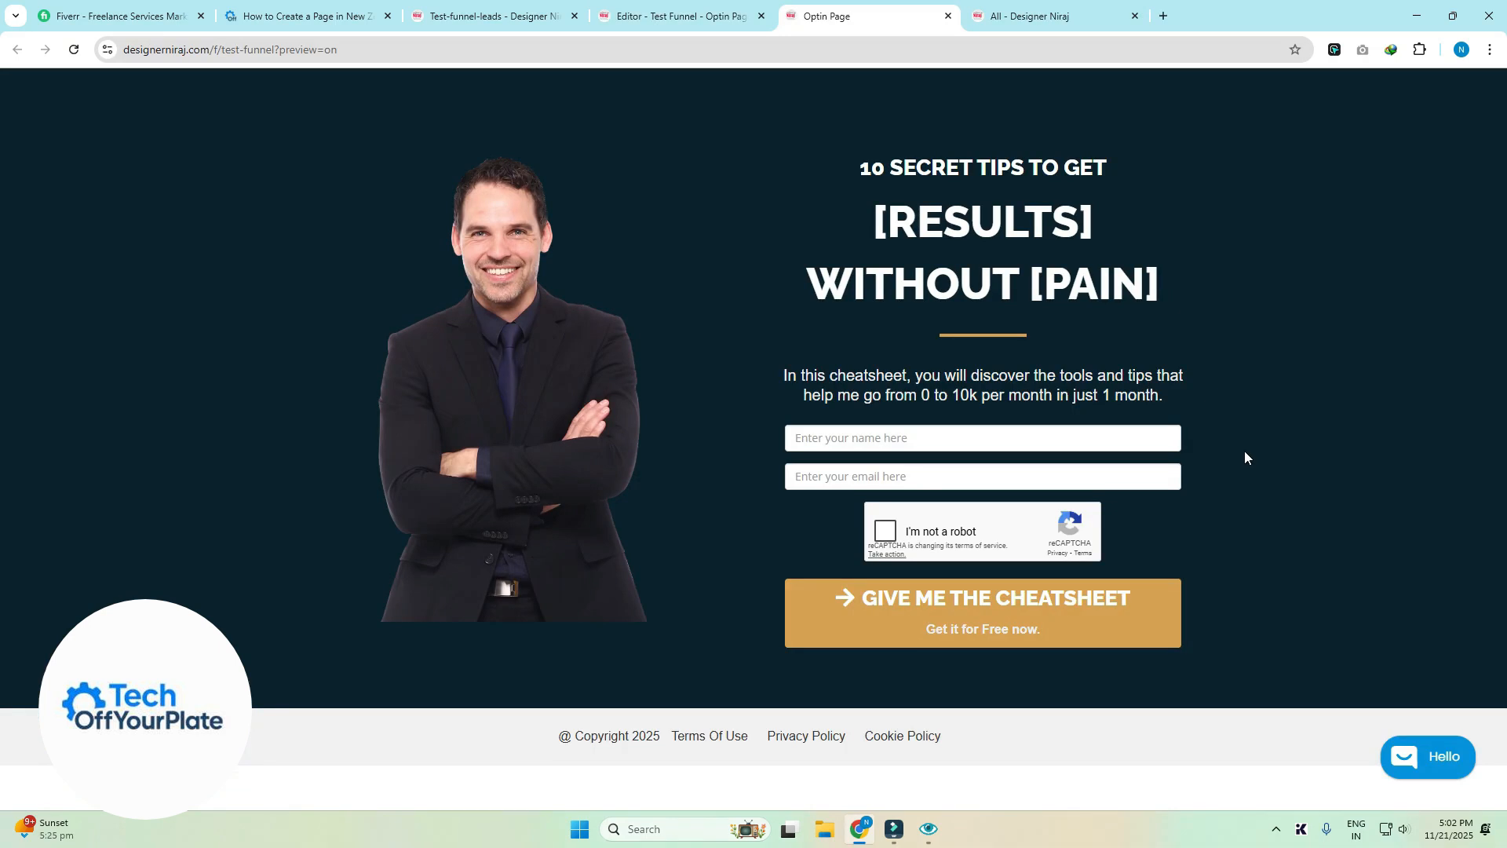
click(911, 440)
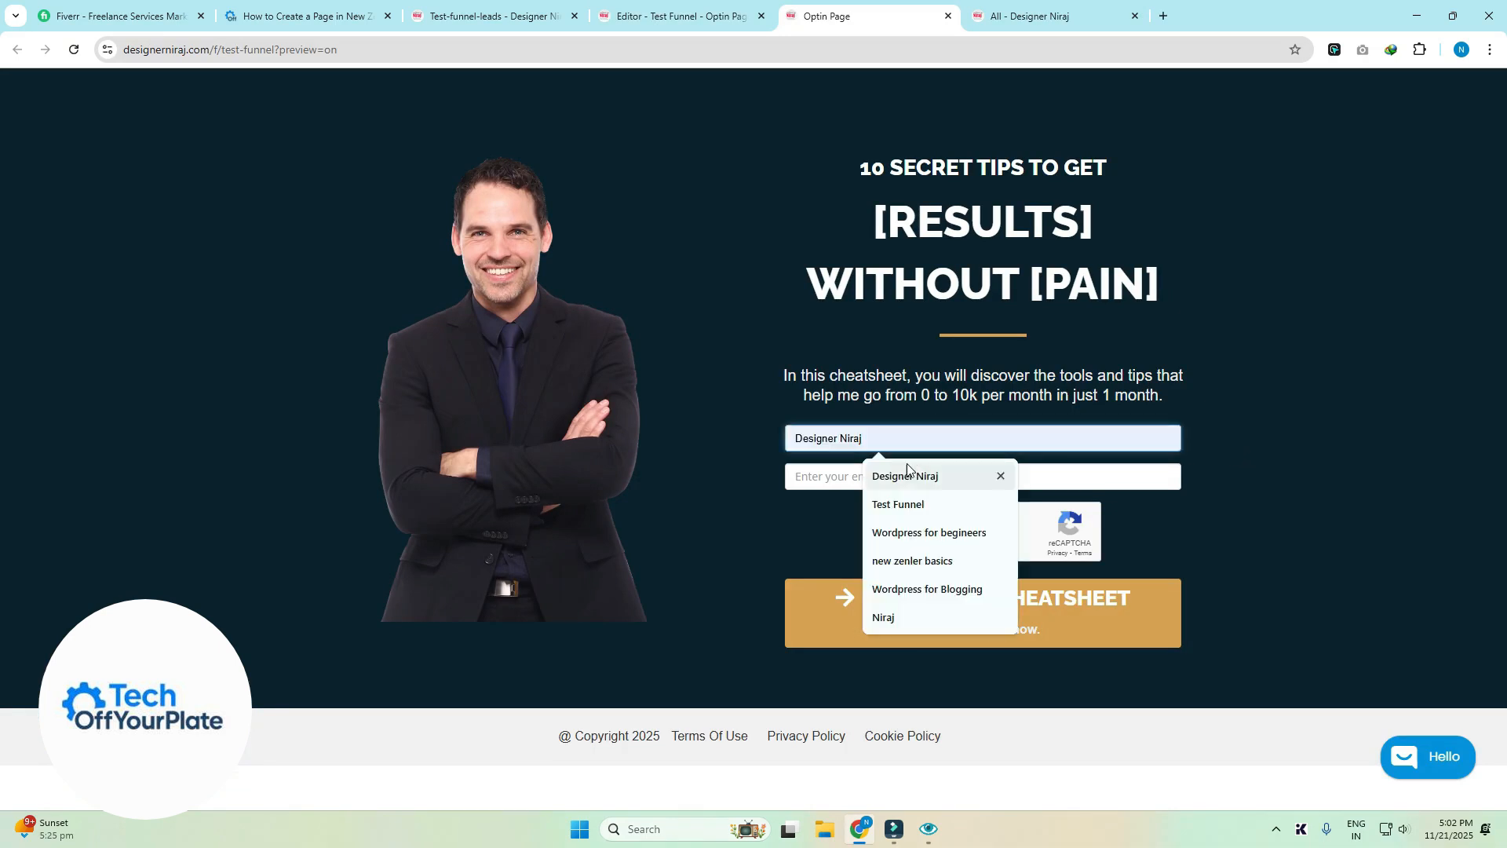
click(897, 440)
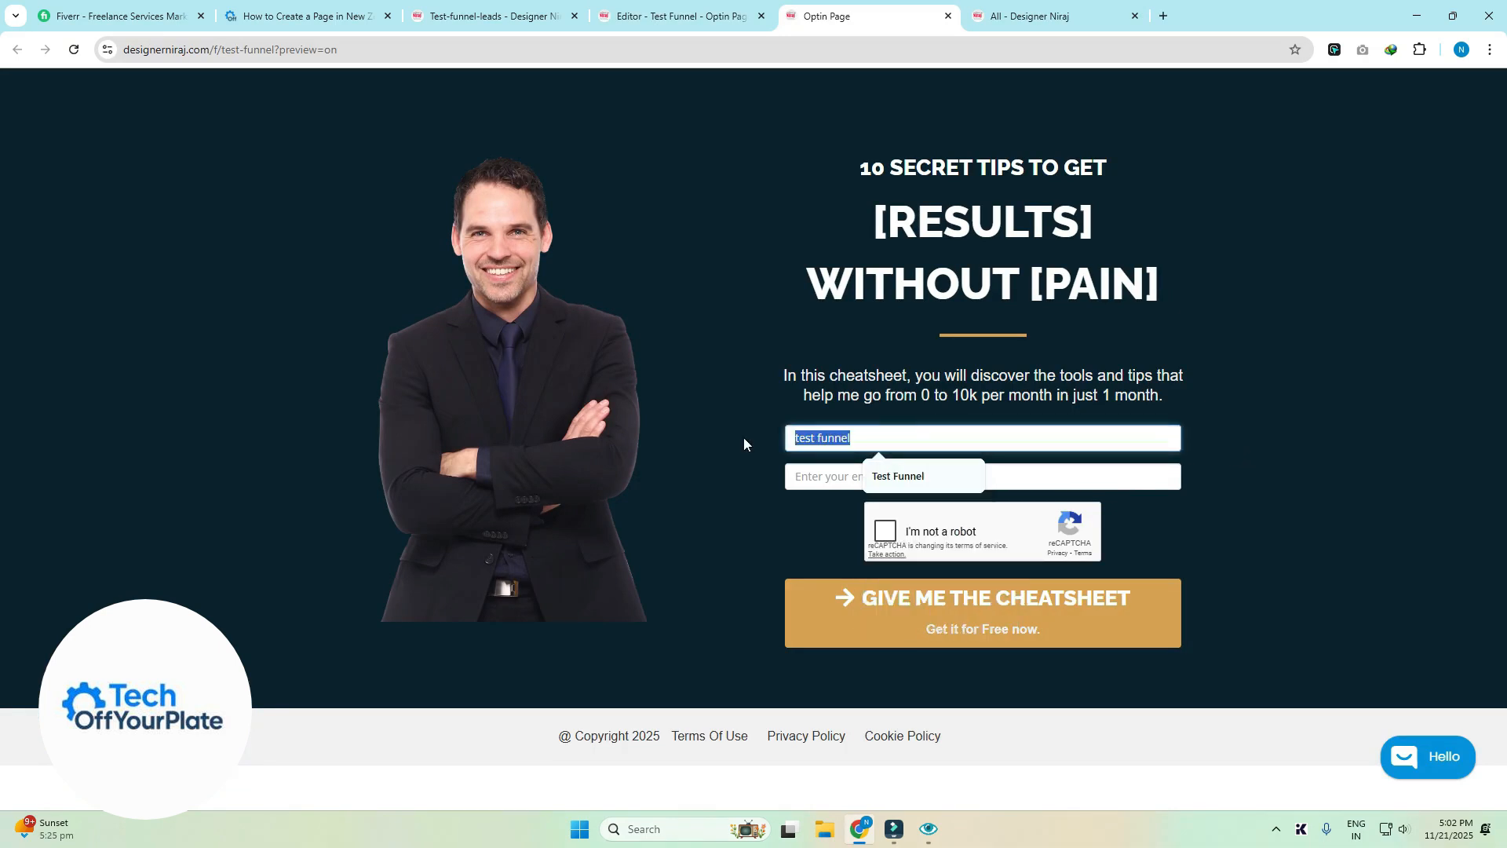
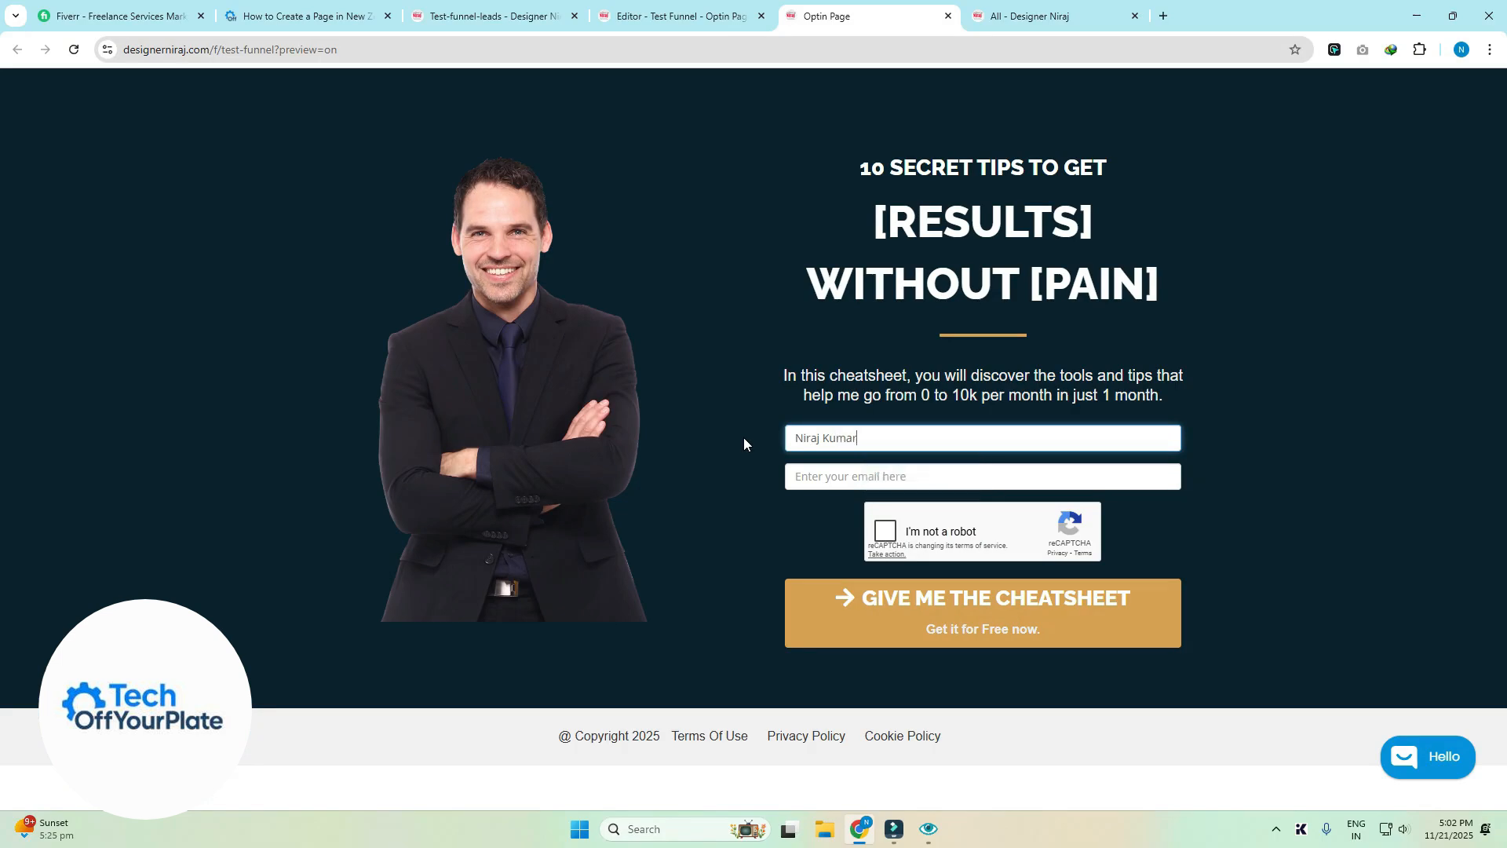
click(823, 473)
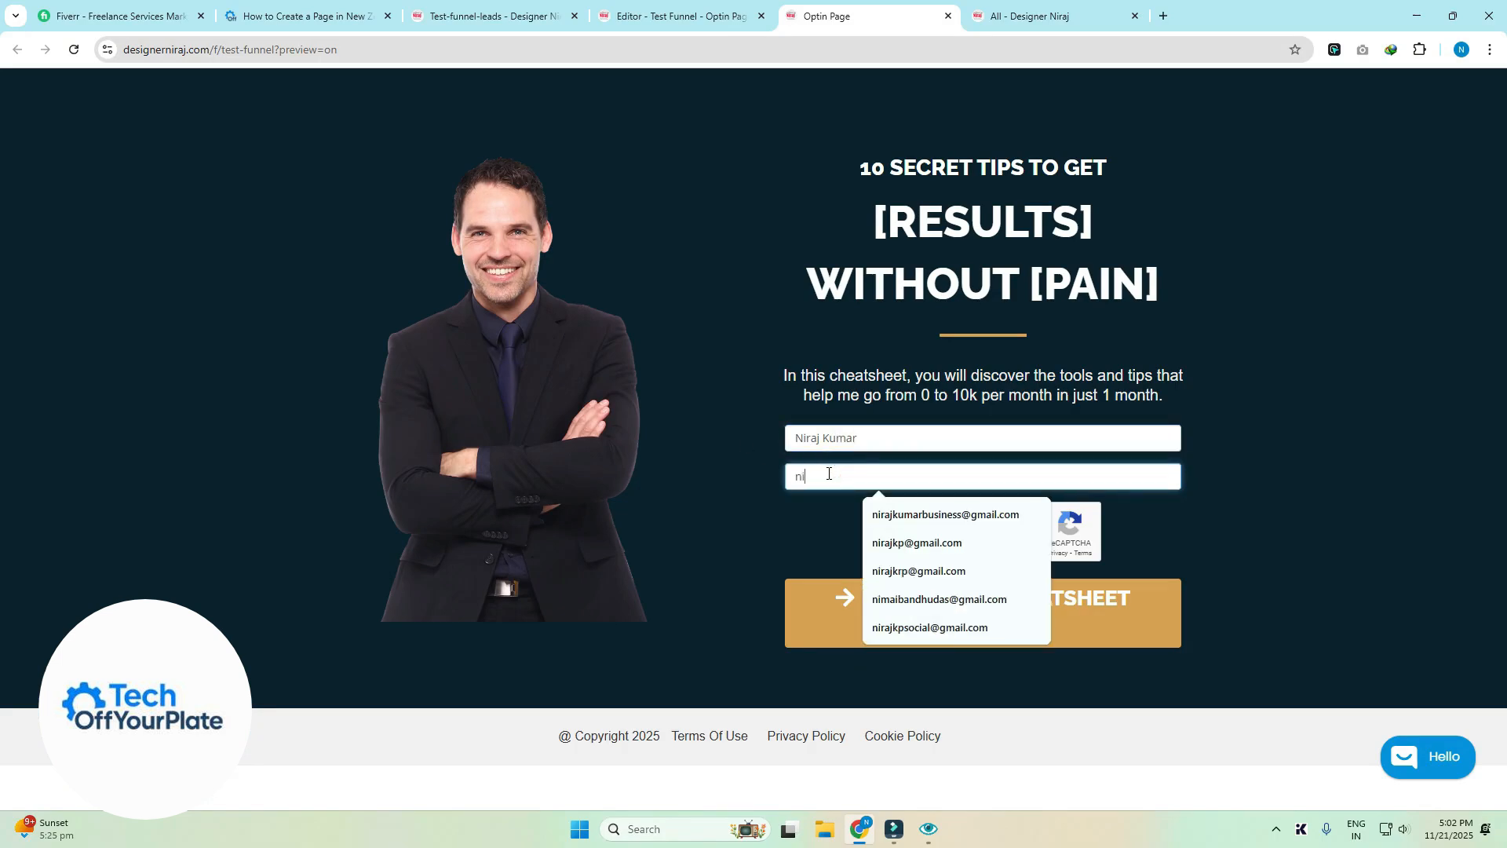
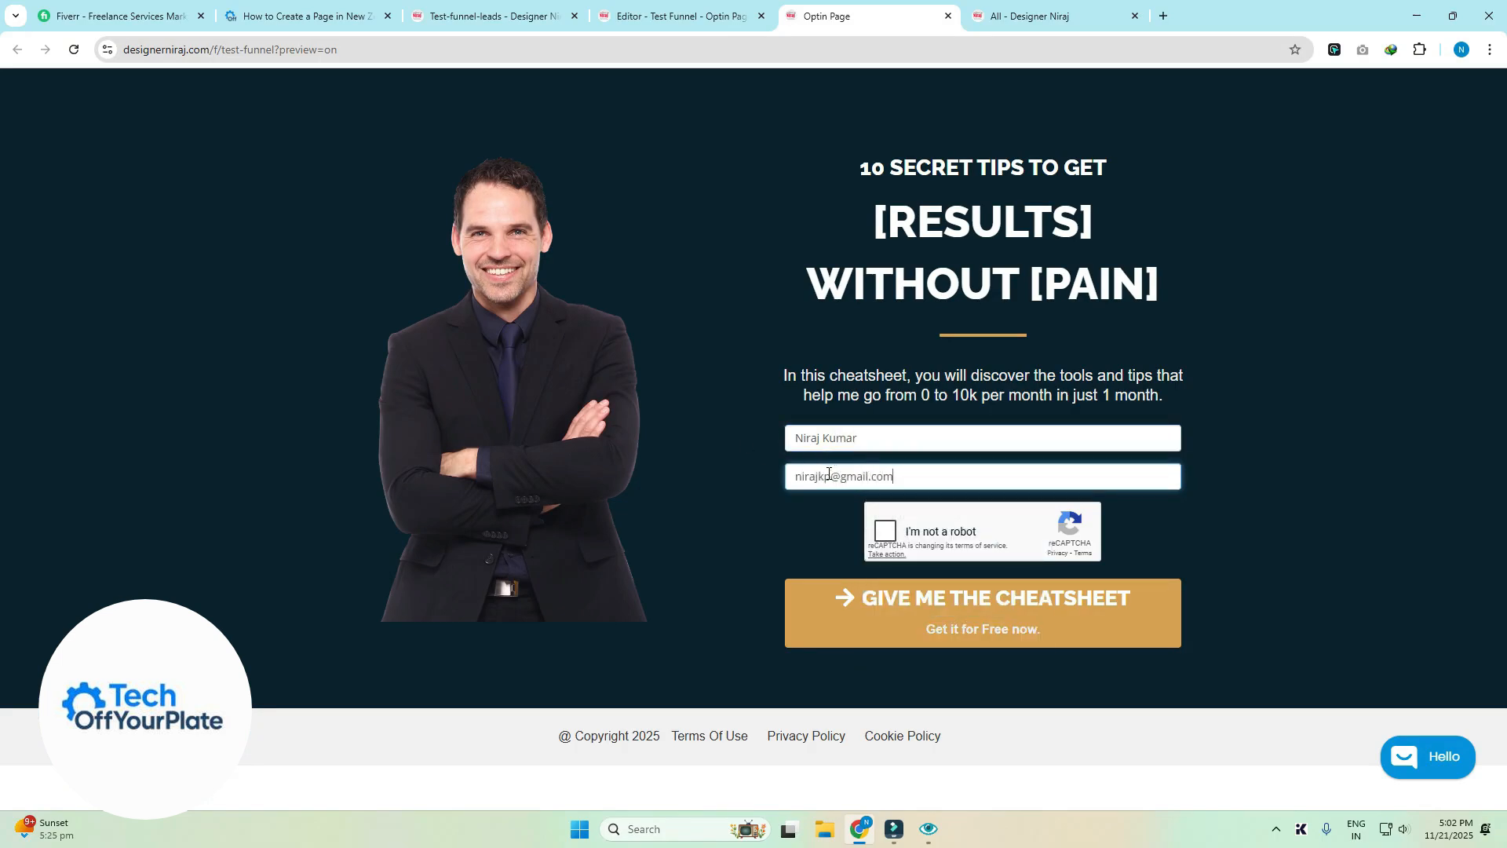
click(886, 531)
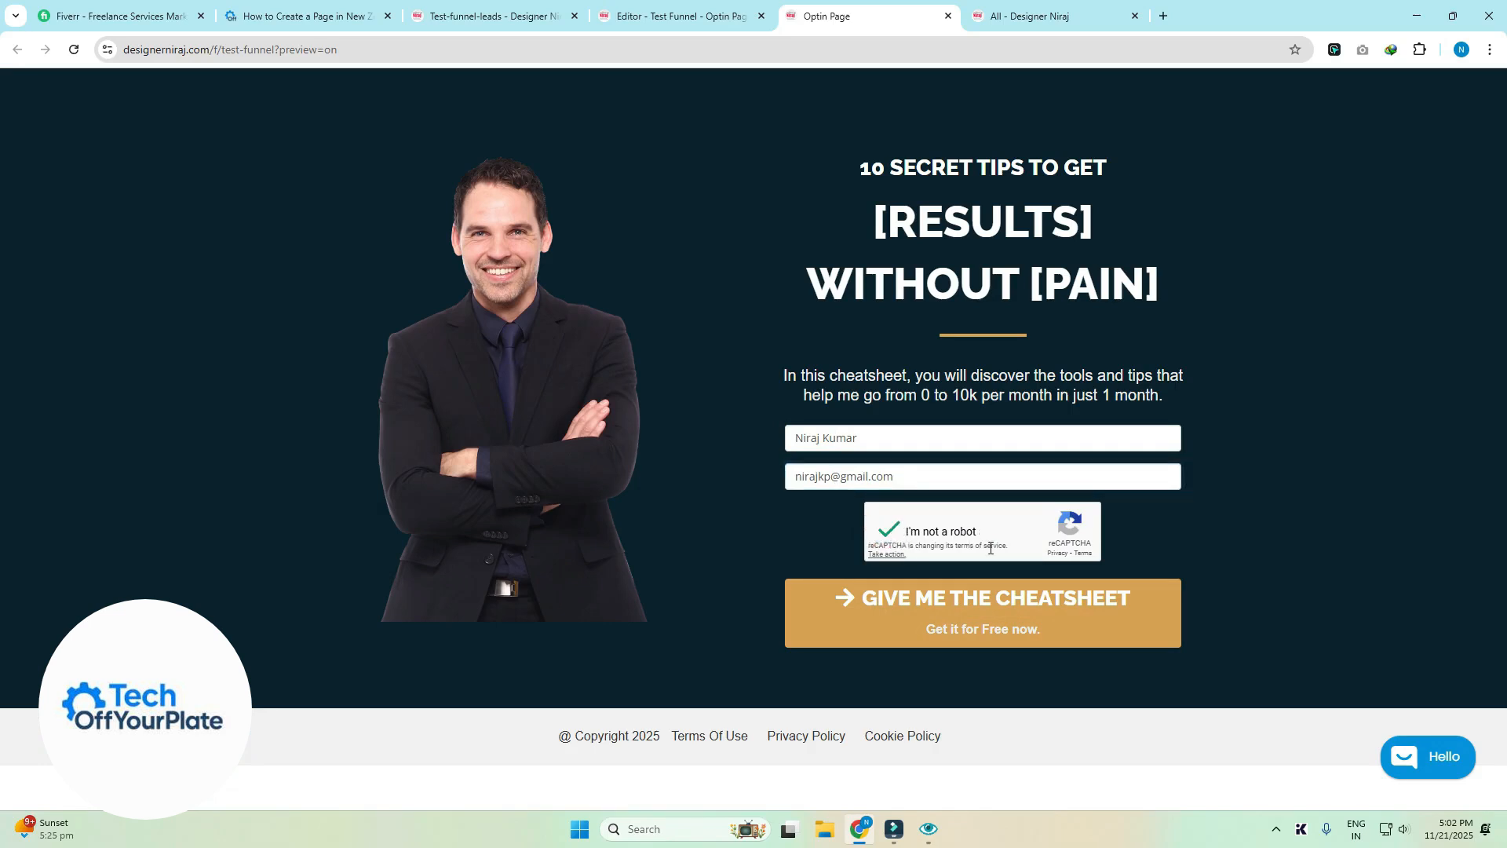
click(930, 612)
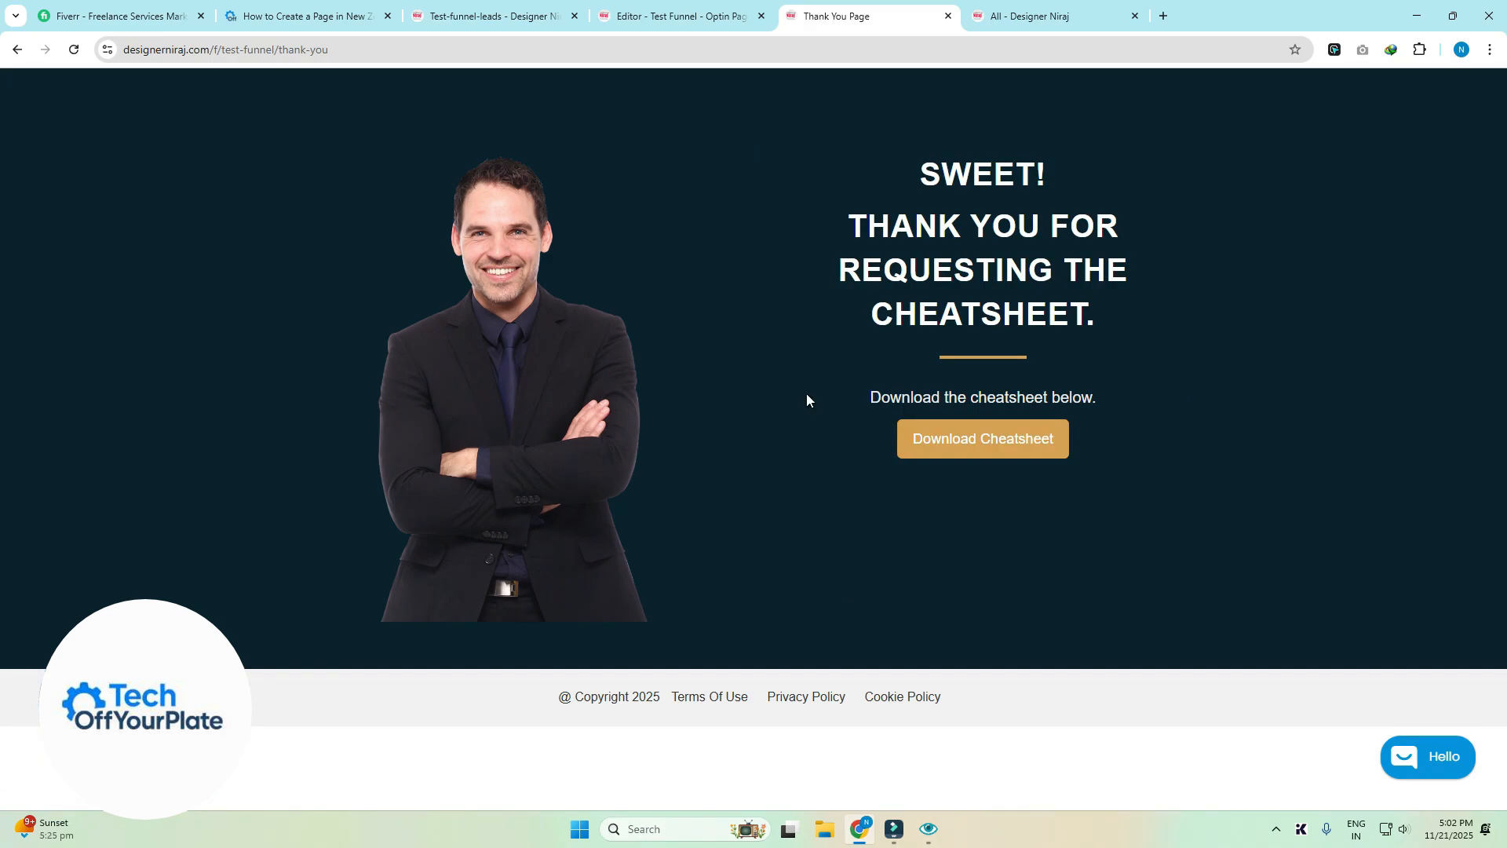
- Reload the Test-funnel-leads list to confirm the one new lead, then return to the editor
click(624, 14)
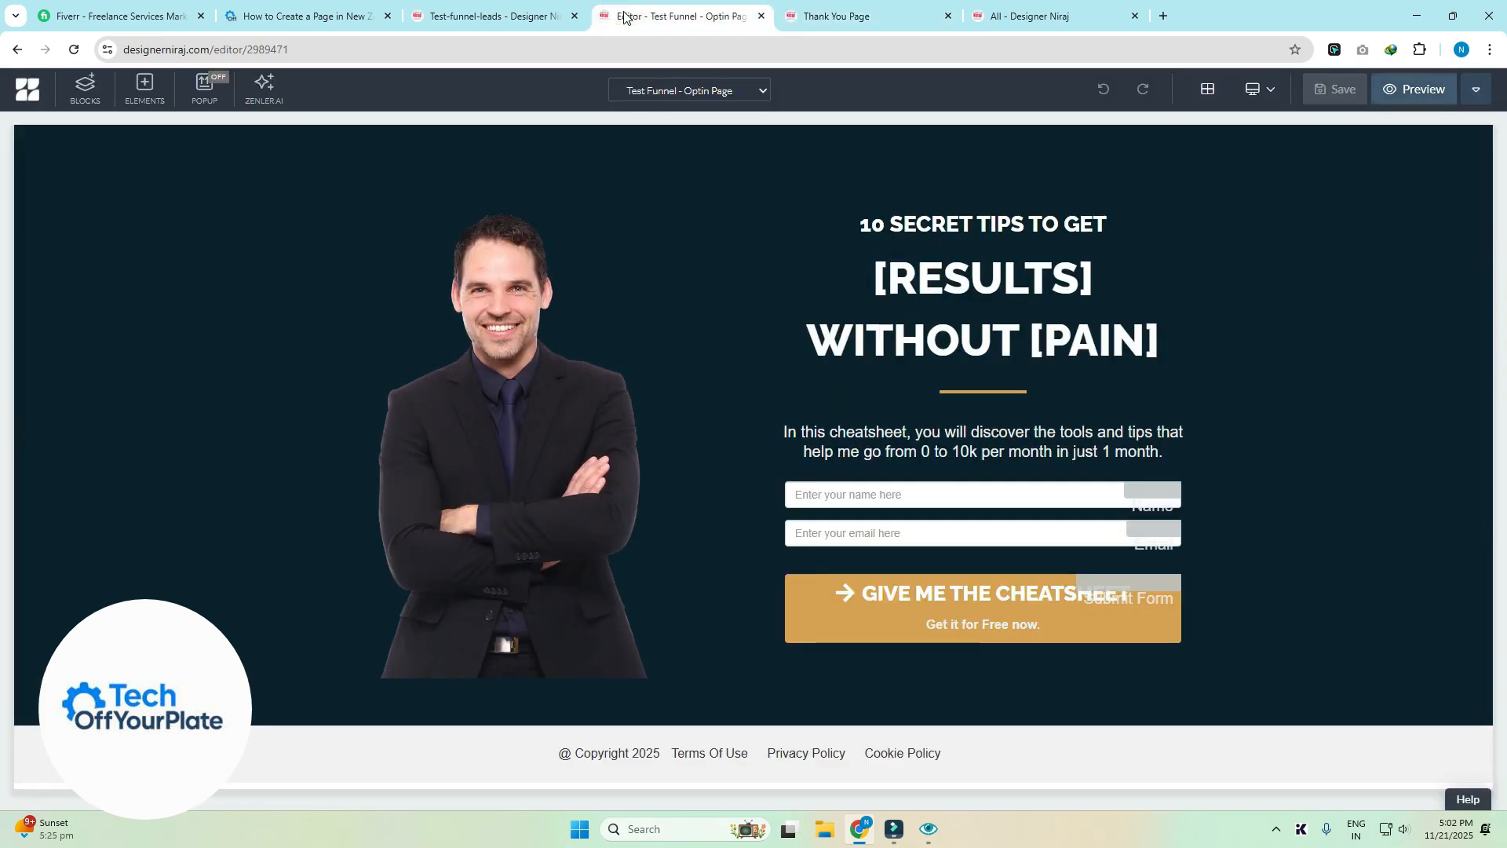
click(517, 17)
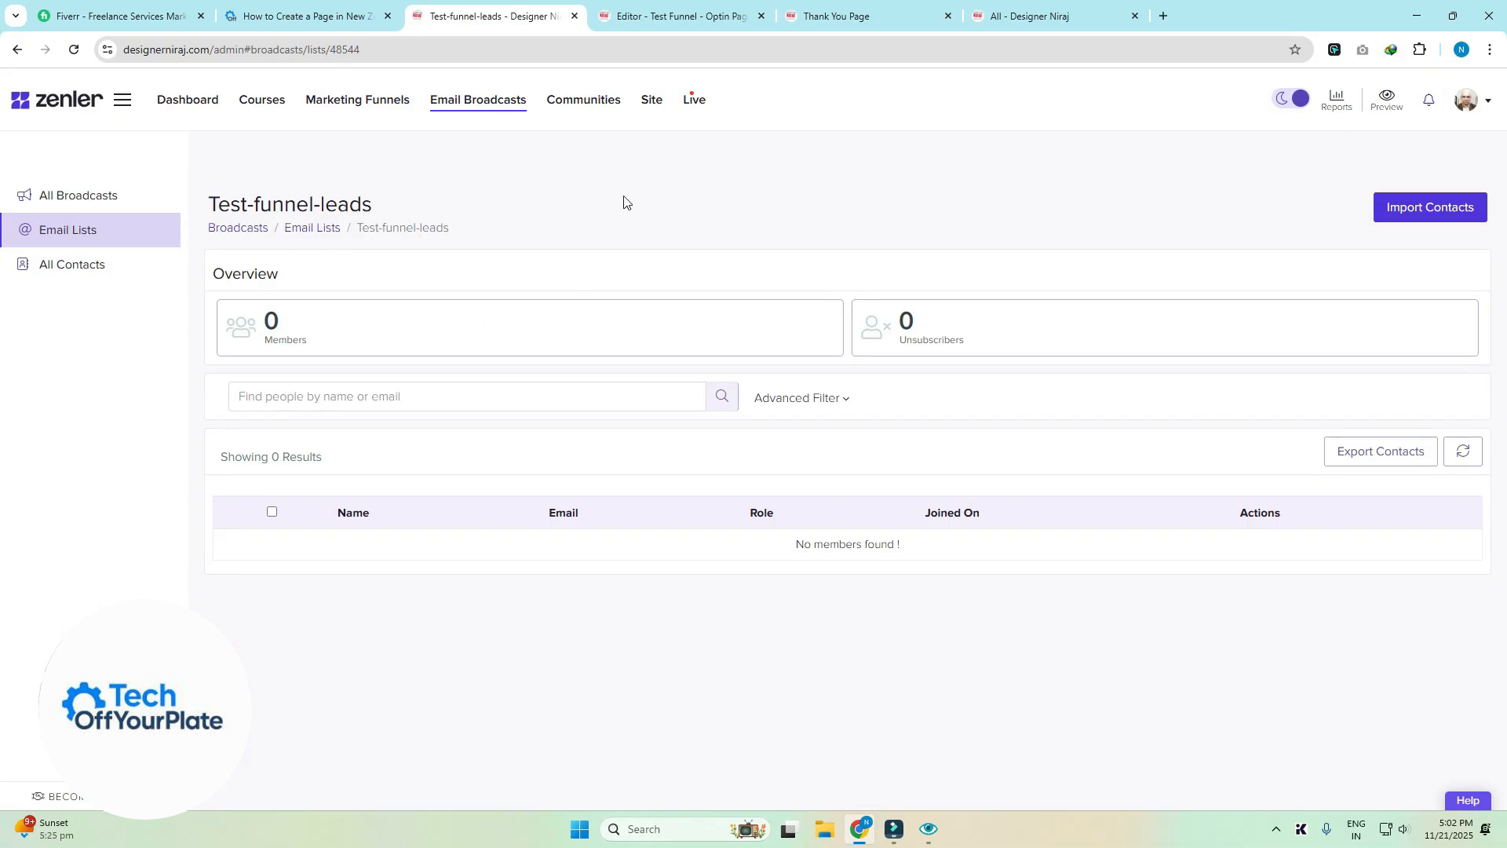
click(73, 50)
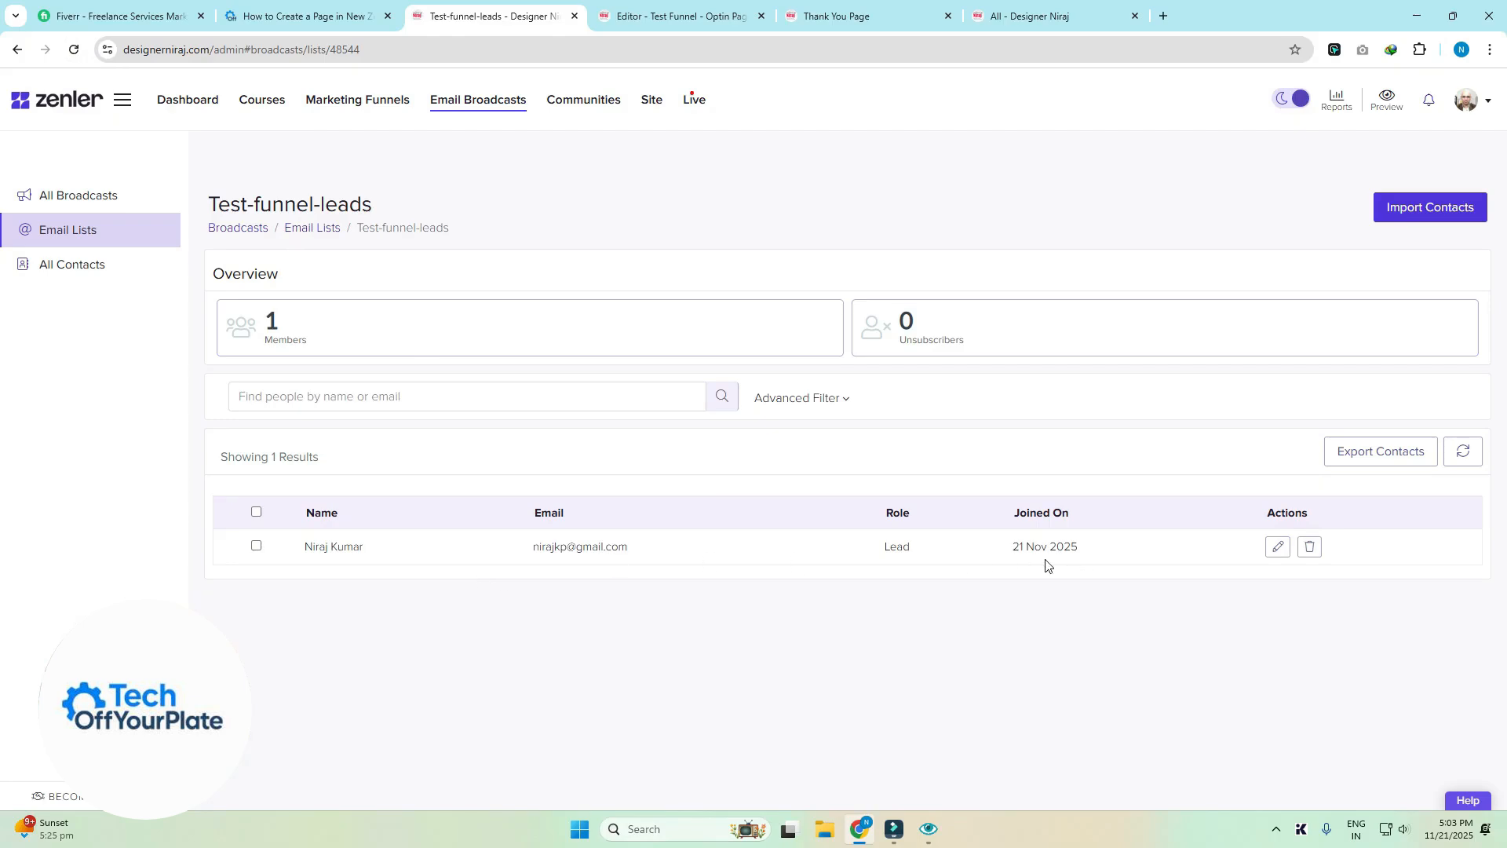
click(691, 9)
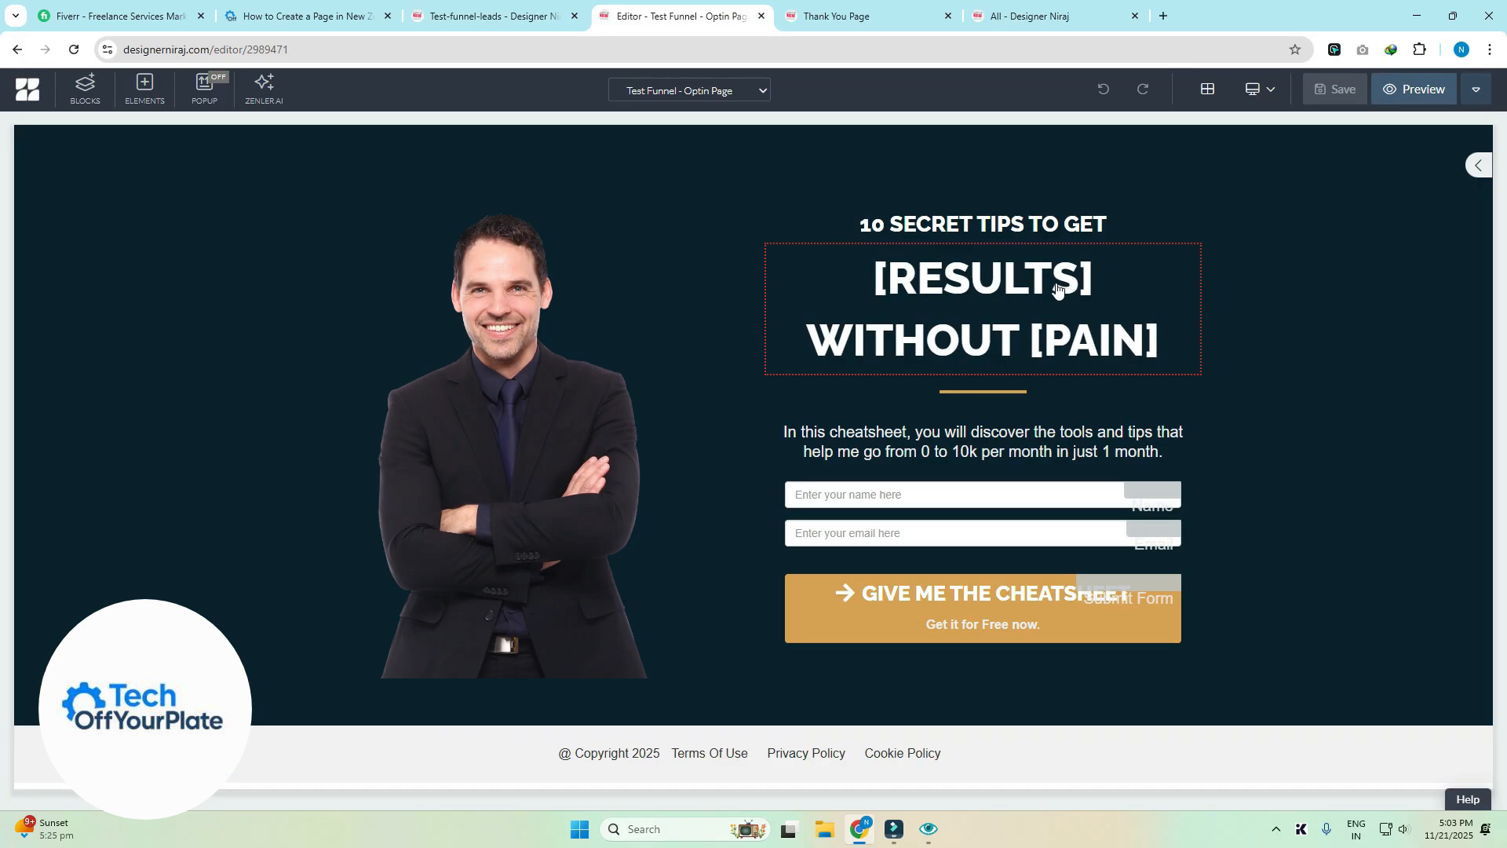